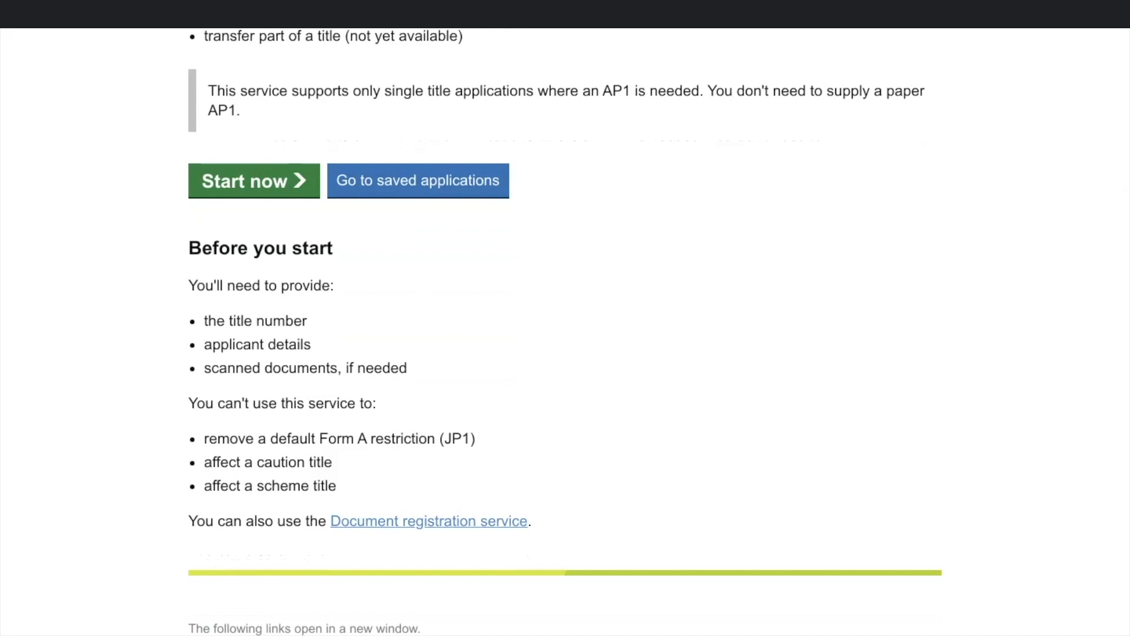
Step: Start a new AP1 application from the portal's start page
scroll(566, 330, "up", 5)
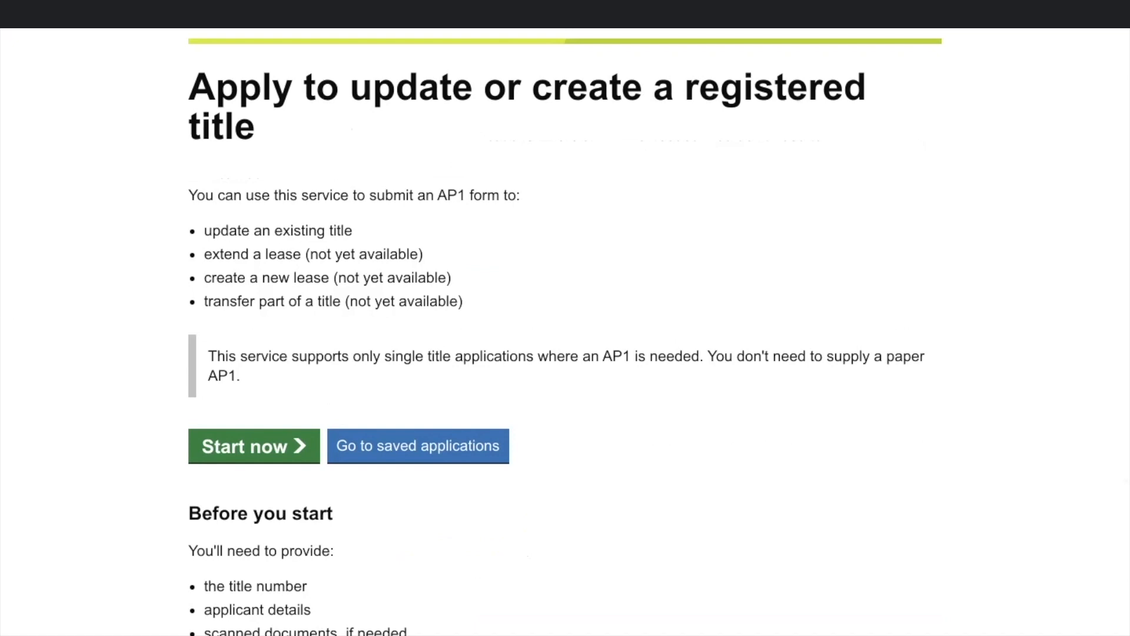
left_click(253, 445)
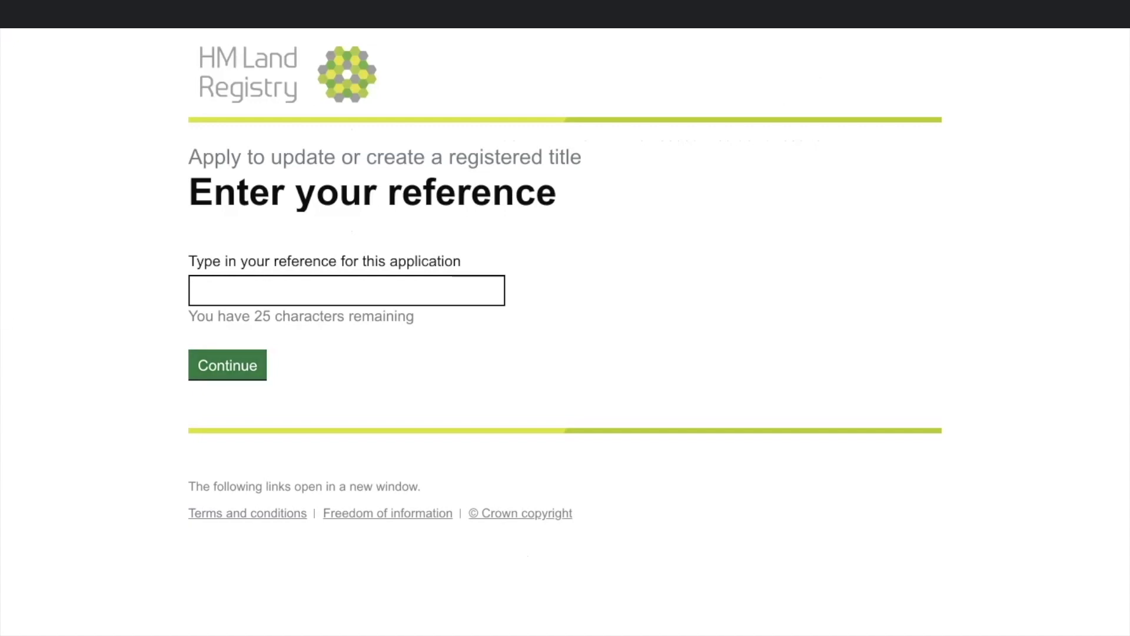
Step: Enter DEMO/1 as the application reference and continue
left_click(195, 290)
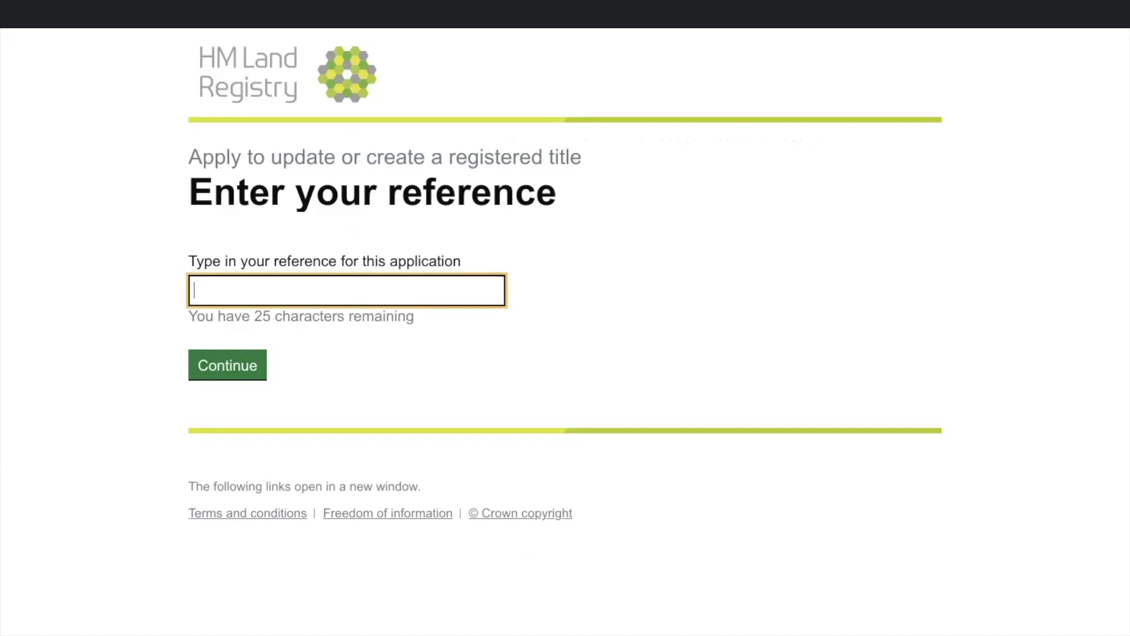
type("DEMO/1")
left_click(228, 365)
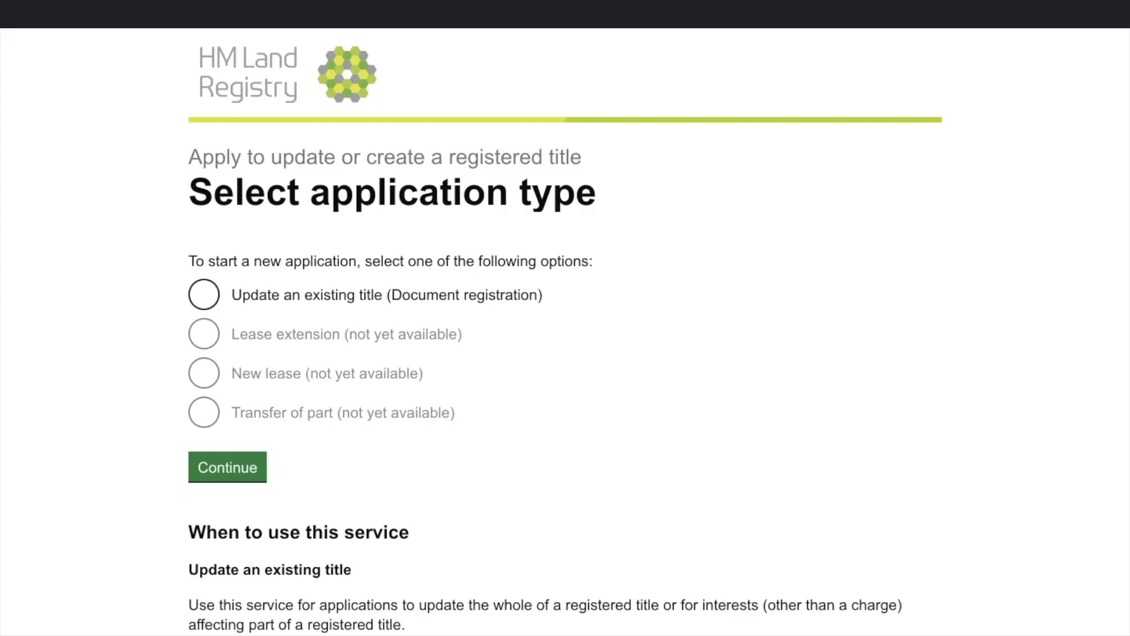
Step: Choose 'Update an existing title (Document registration)' as the application type and continue
scroll(565, 330, "down", 3)
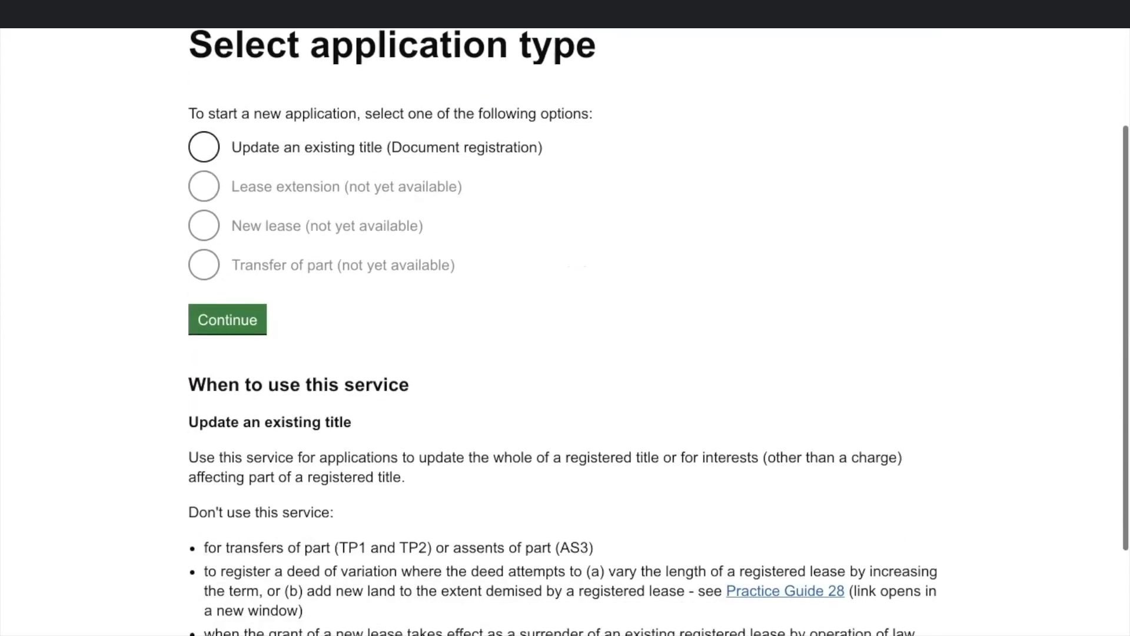
scroll(566, 329, "down", 2)
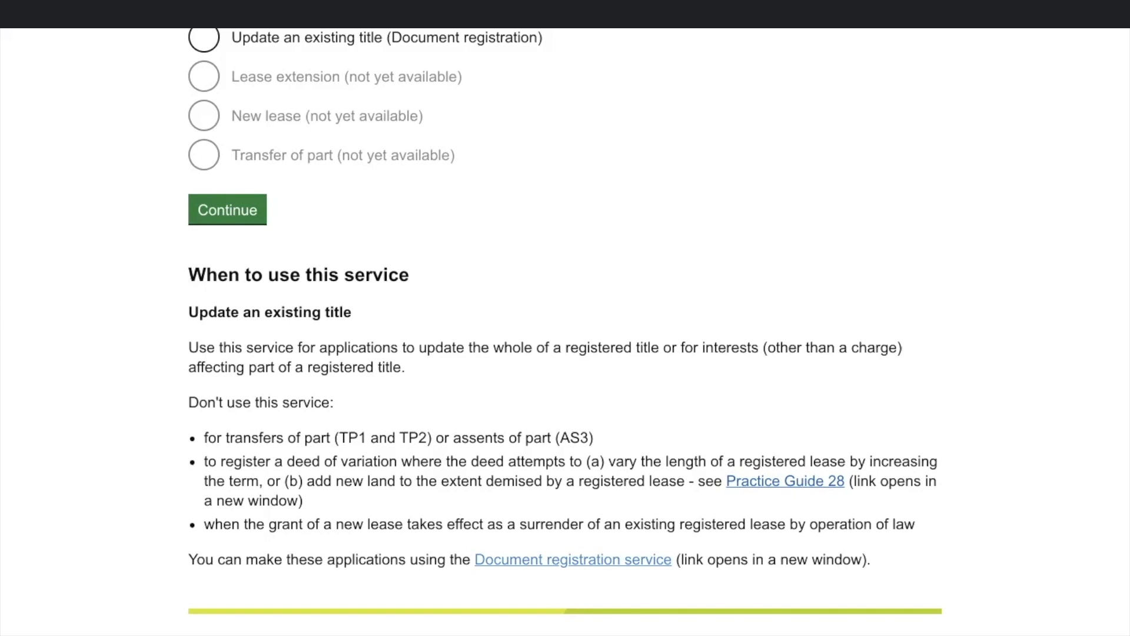
scroll(565, 332, "up", 5)
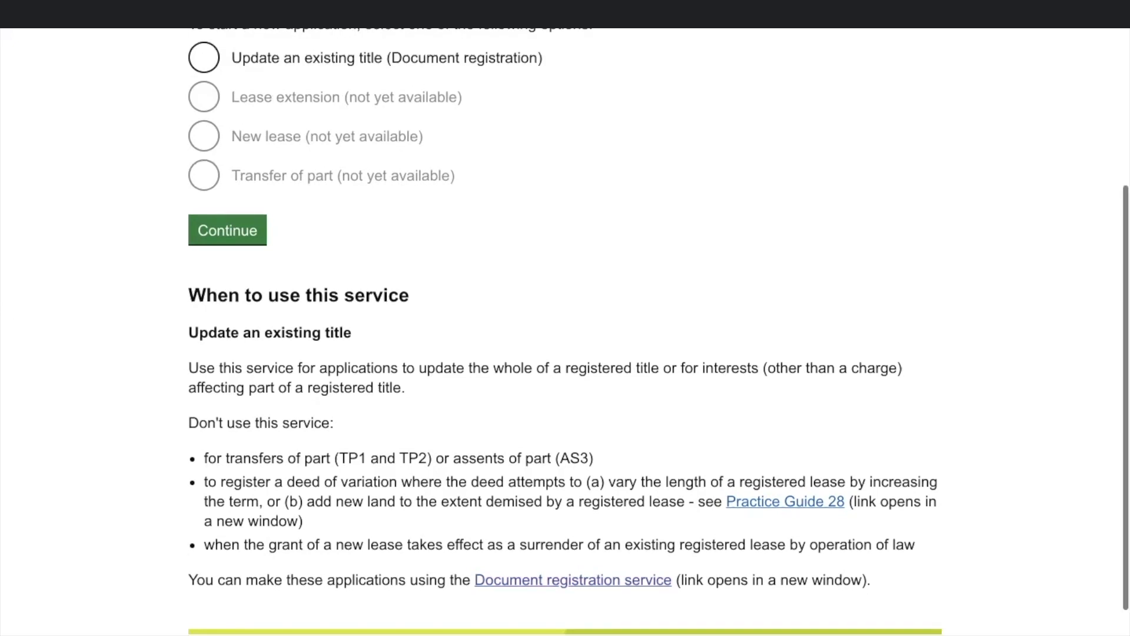
left_click(204, 295)
left_click(228, 467)
left_click(278, 294)
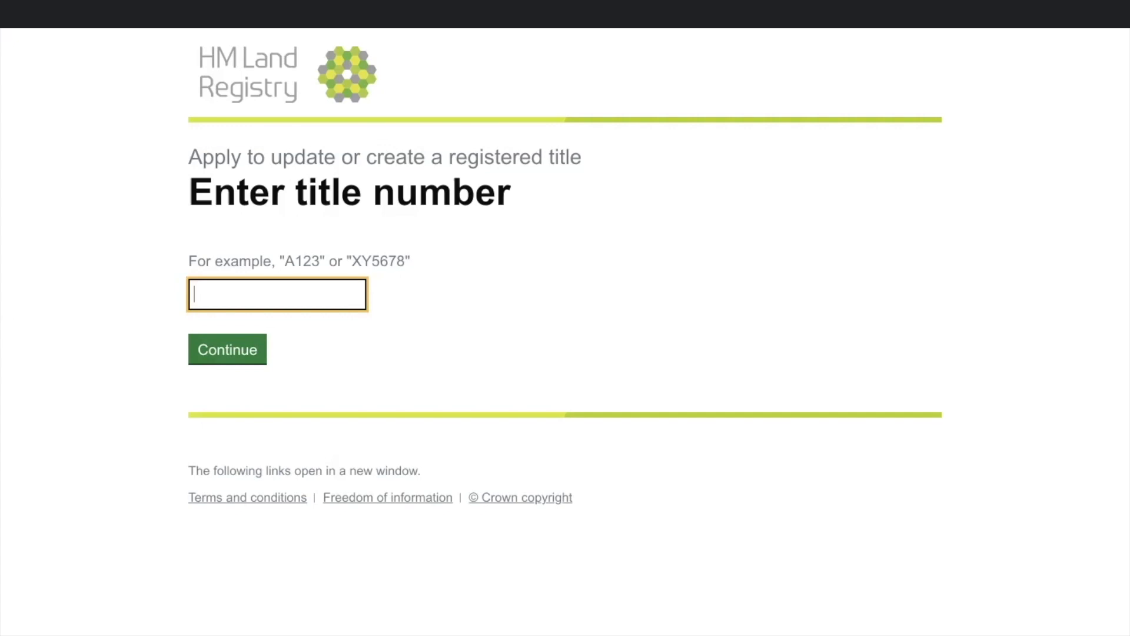
Step: Submit title number DN100 and mark the application as affecting the whole of the title
type("DN100")
key("Tab")
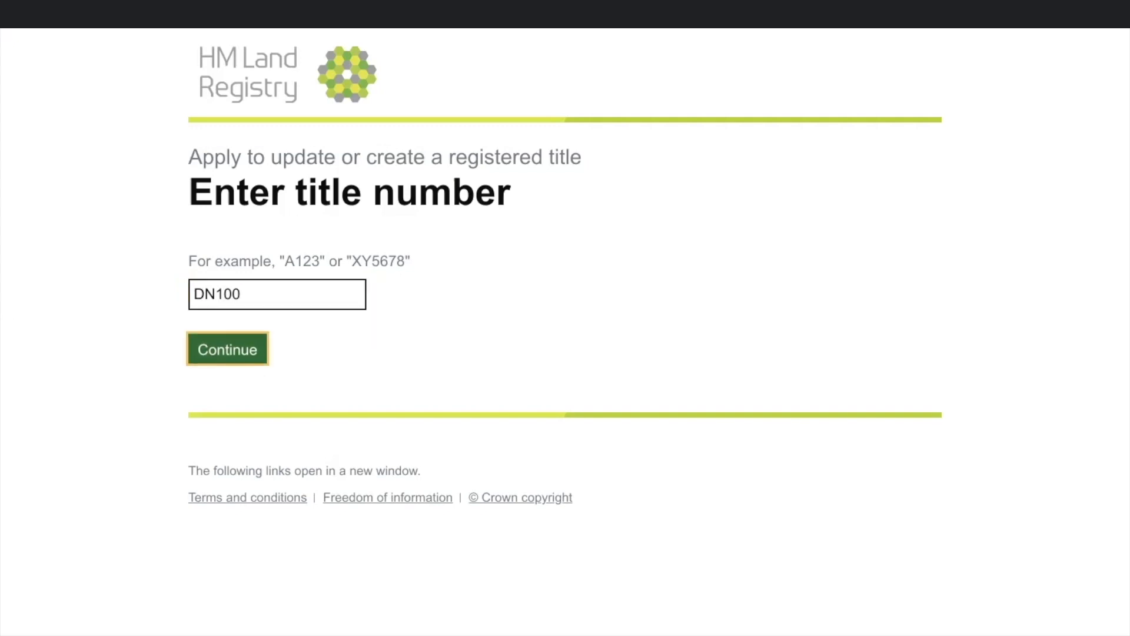
key("Return")
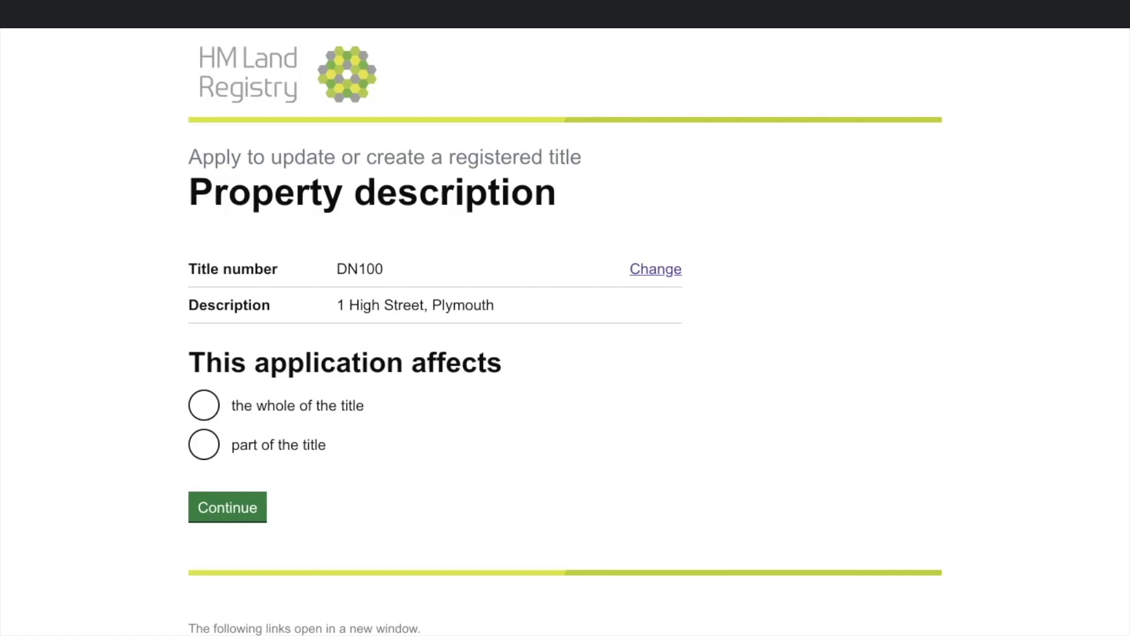
left_click(205, 405)
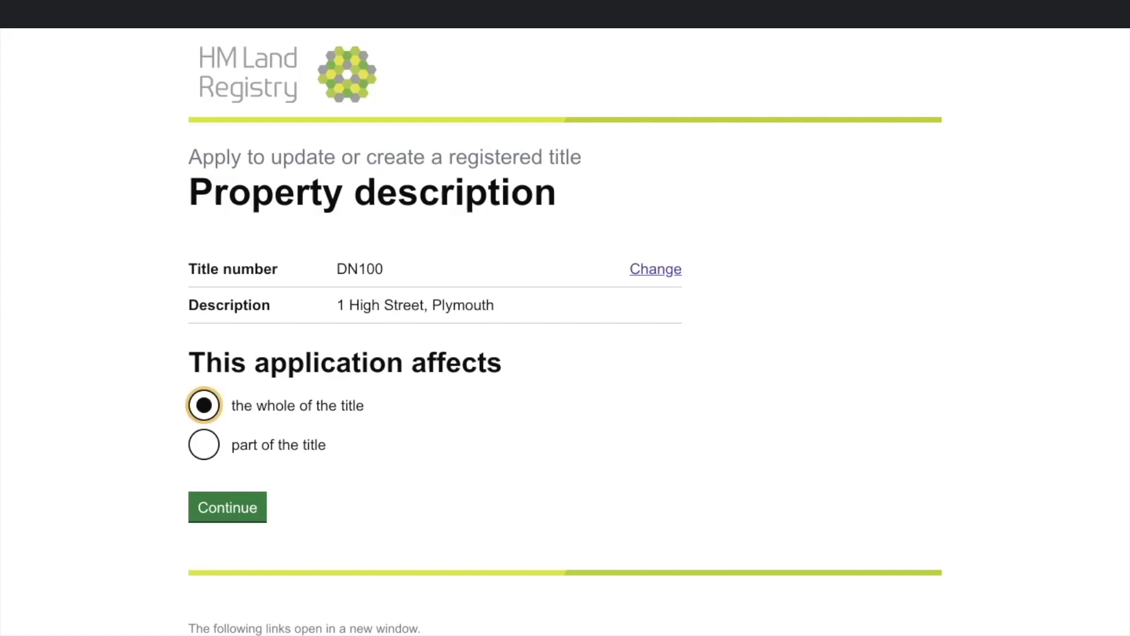
left_click(228, 507)
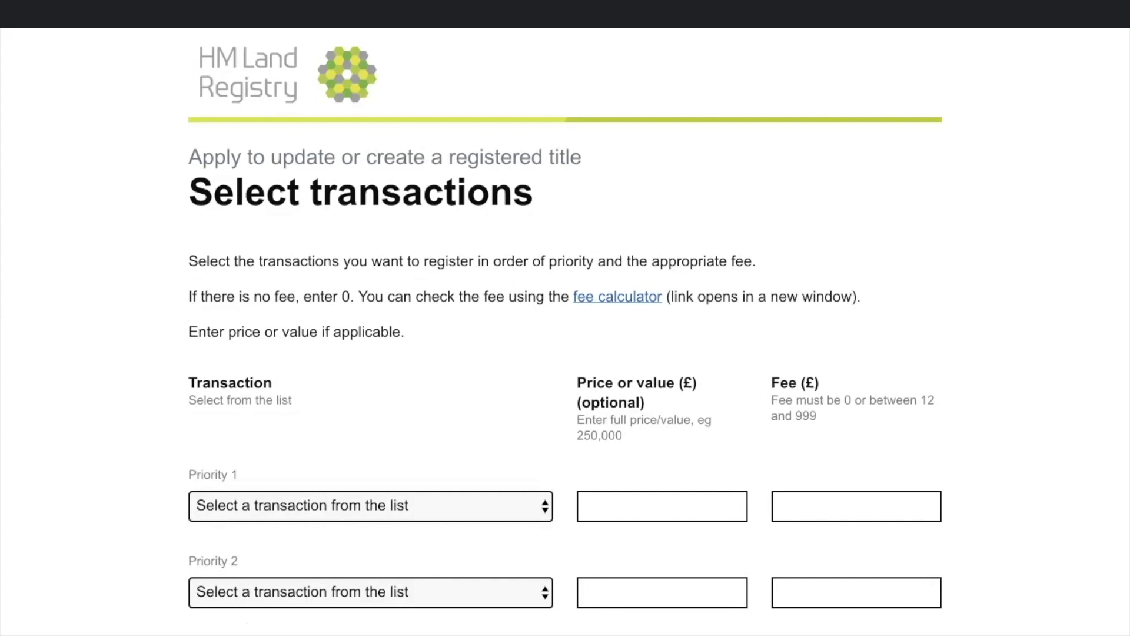
Step: Set Priority 1 to Discharge of charge with price or value 0 and fee 0
scroll(565, 330, "down", 5)
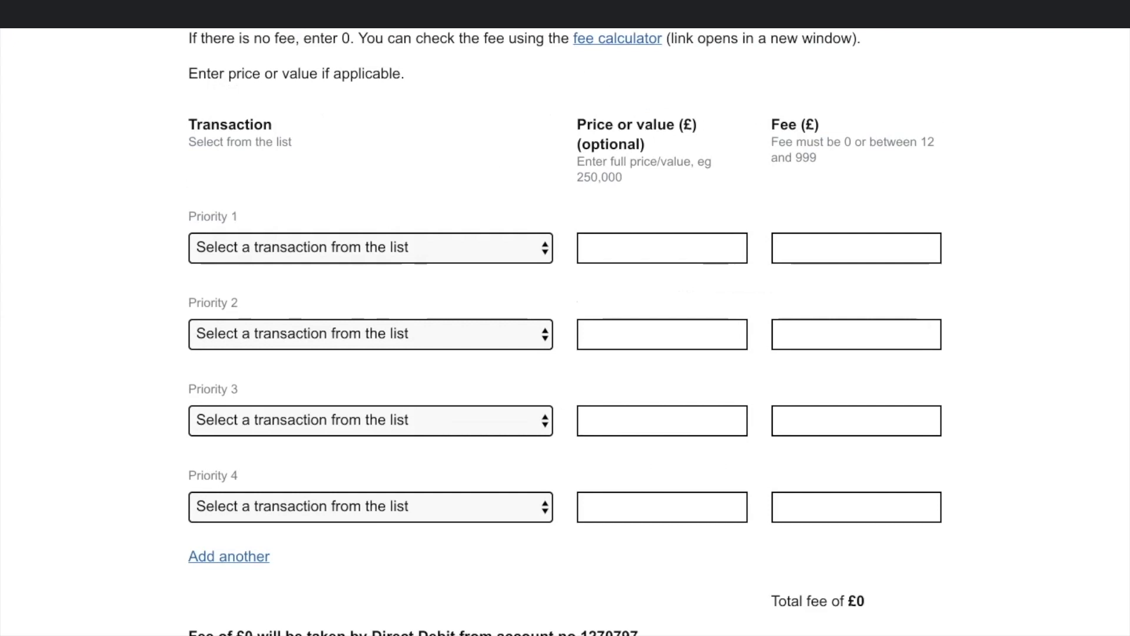
scroll(371, 282, "up", 1)
left_click(371, 282)
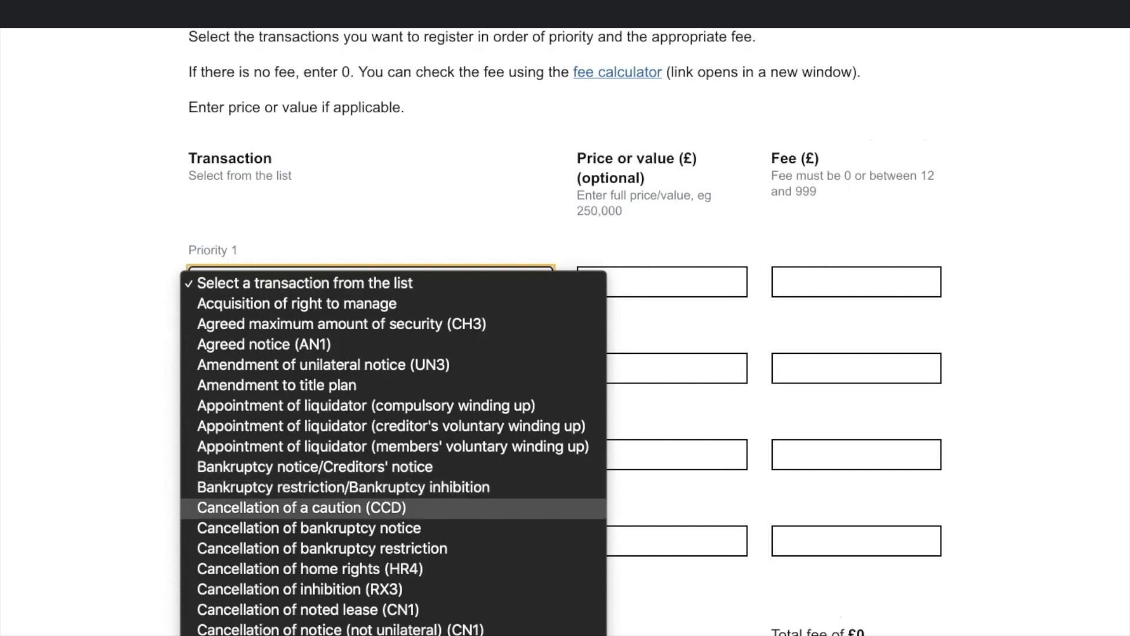
scroll(389, 494, "down", 10)
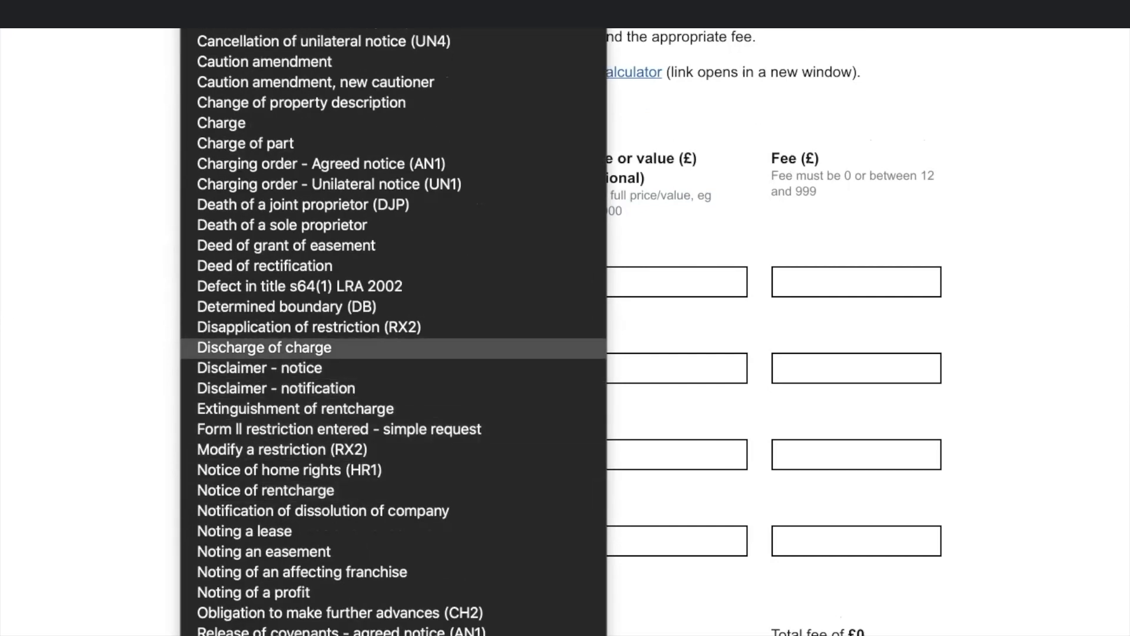
left_click(264, 347)
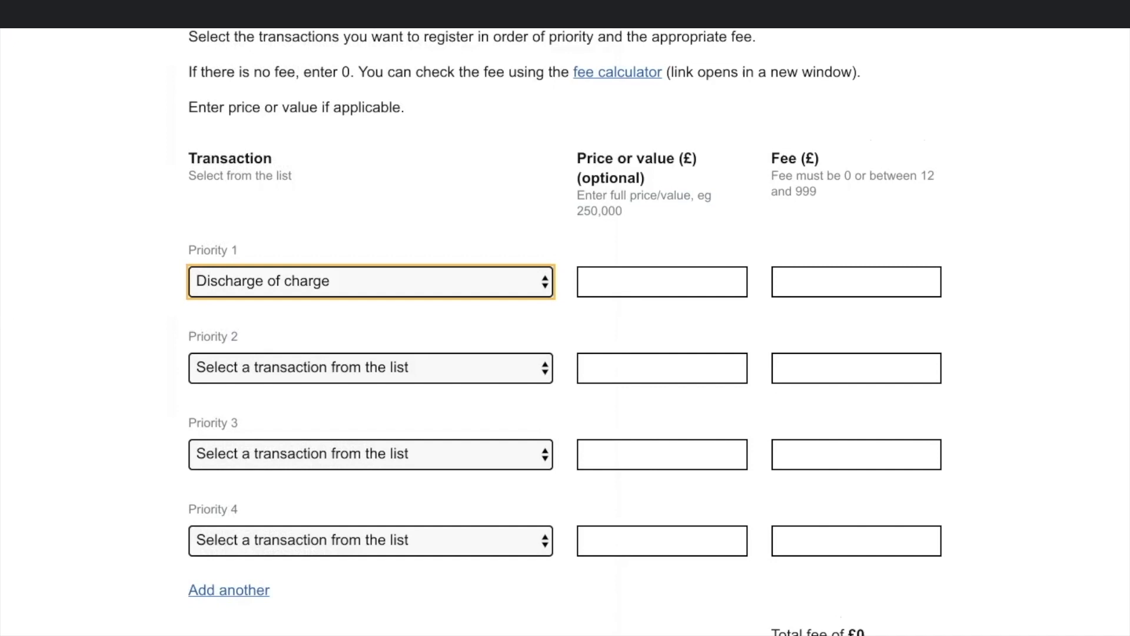
left_click(662, 282)
type("0")
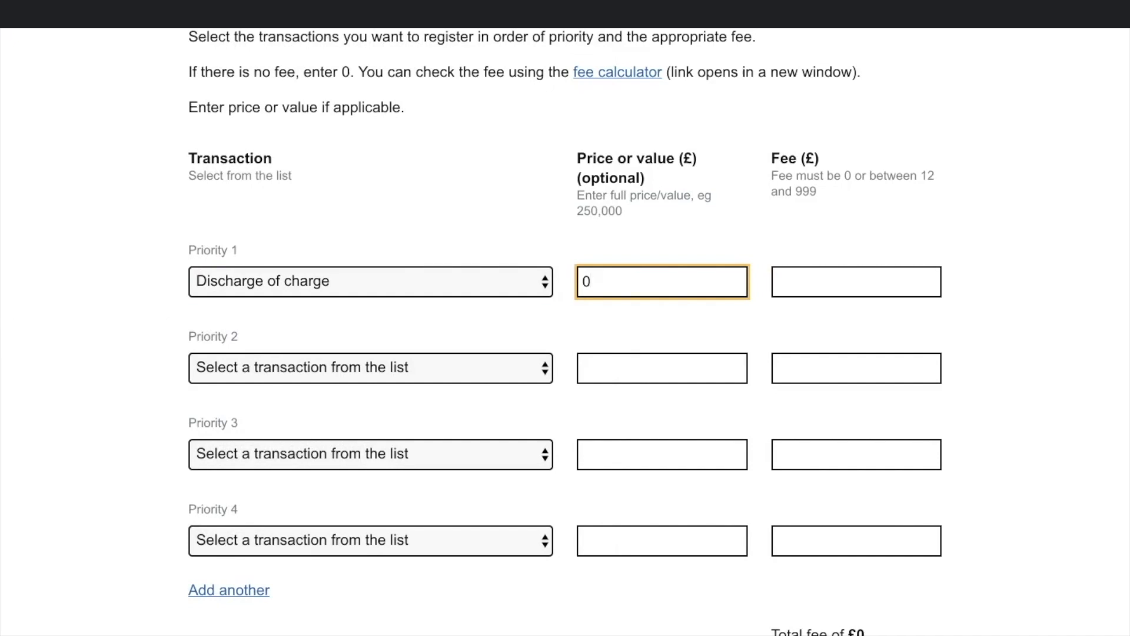
left_click(778, 281)
type("0")
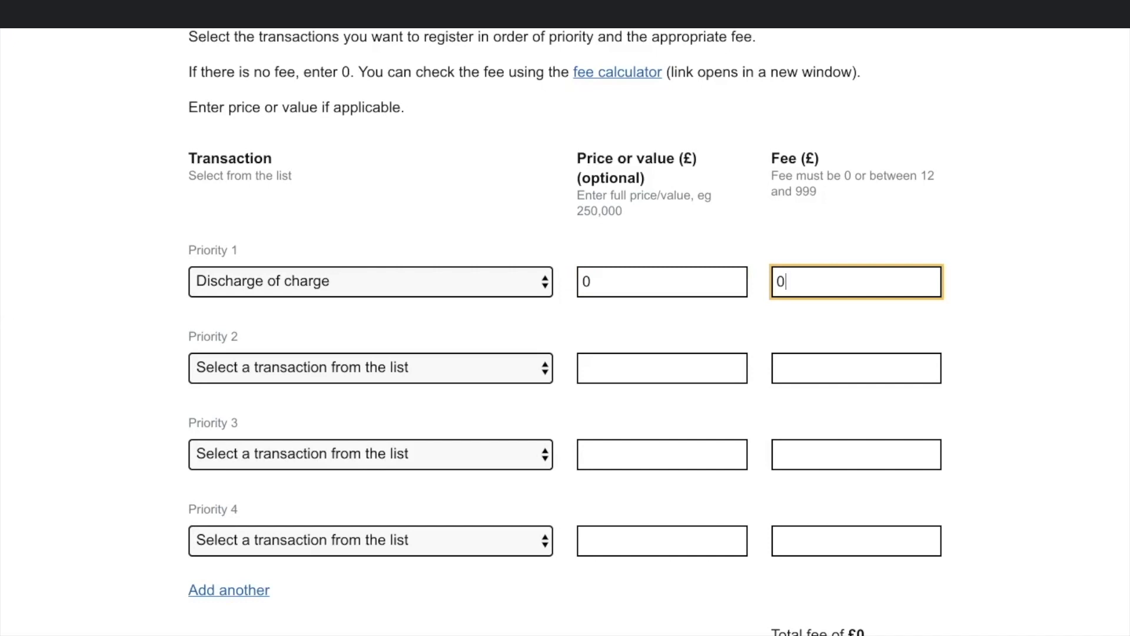
Step: Set Priority 2 to Transfer for value (TR1) with value 250,000 and fee 135
left_click(371, 368)
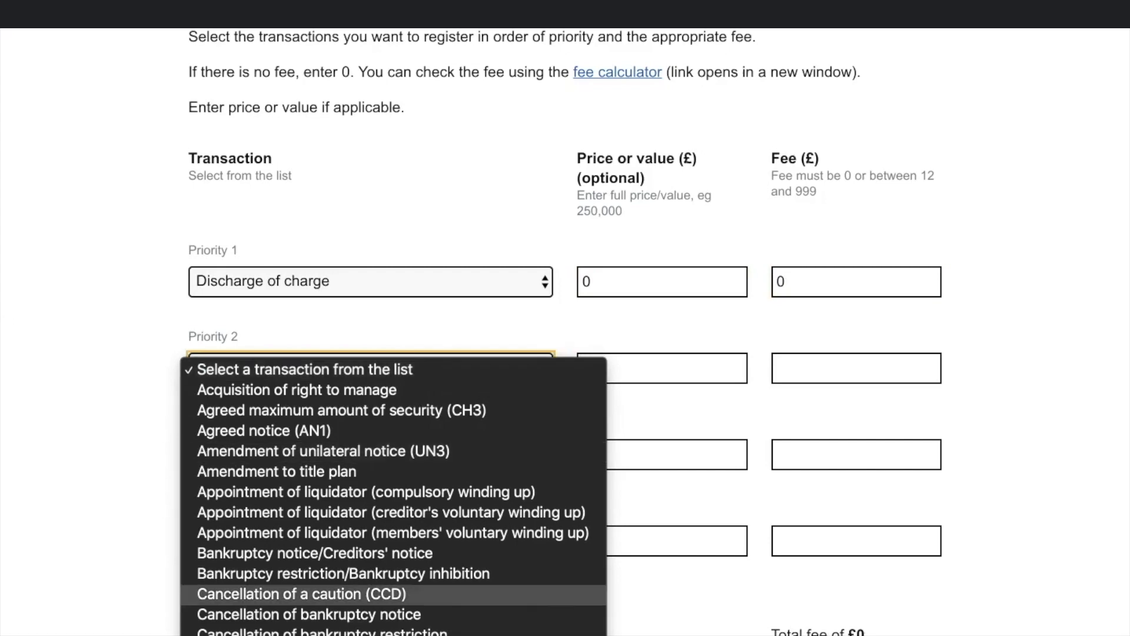
scroll(394, 595, "down", 15)
scroll(394, 586, "down", 5)
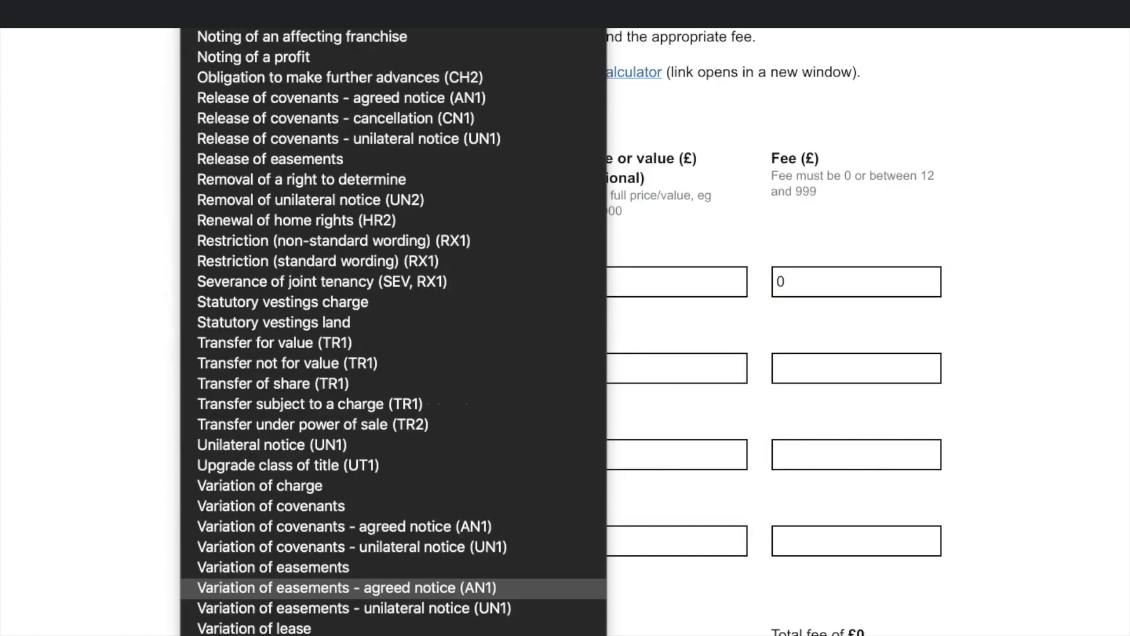
left_click(274, 343)
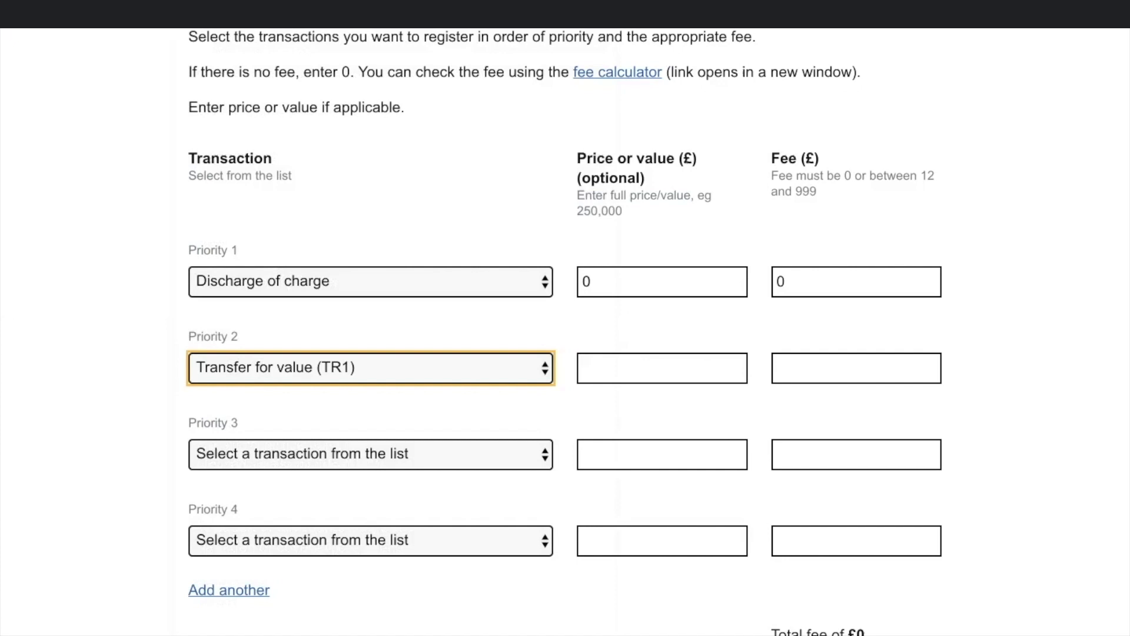
left_click(663, 368)
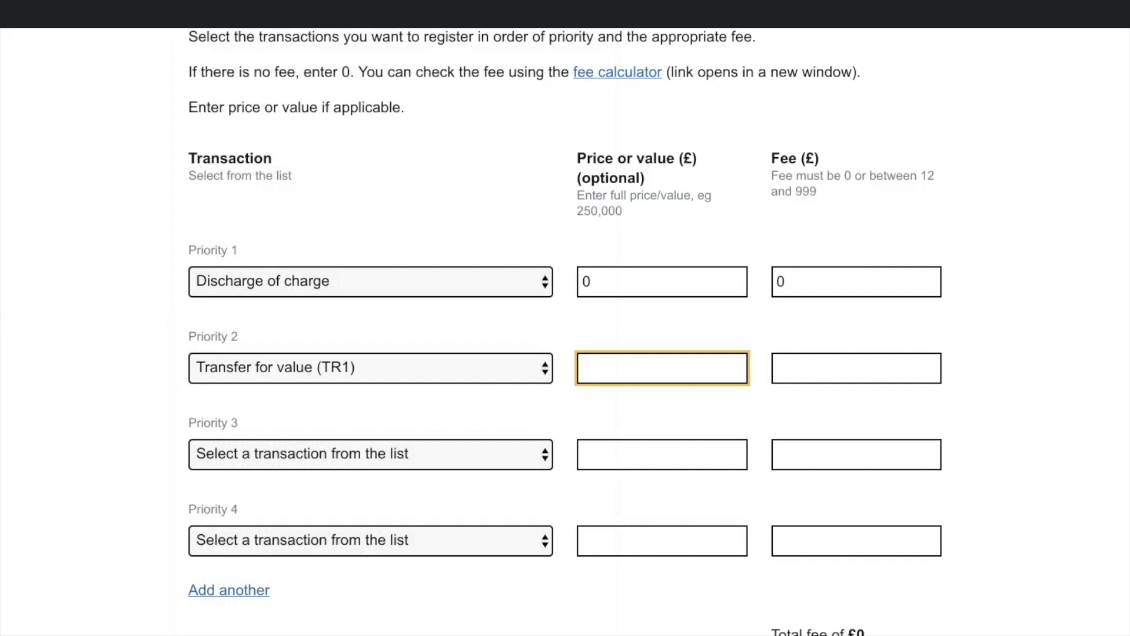
type("250,000")
left_click(857, 368)
type("135")
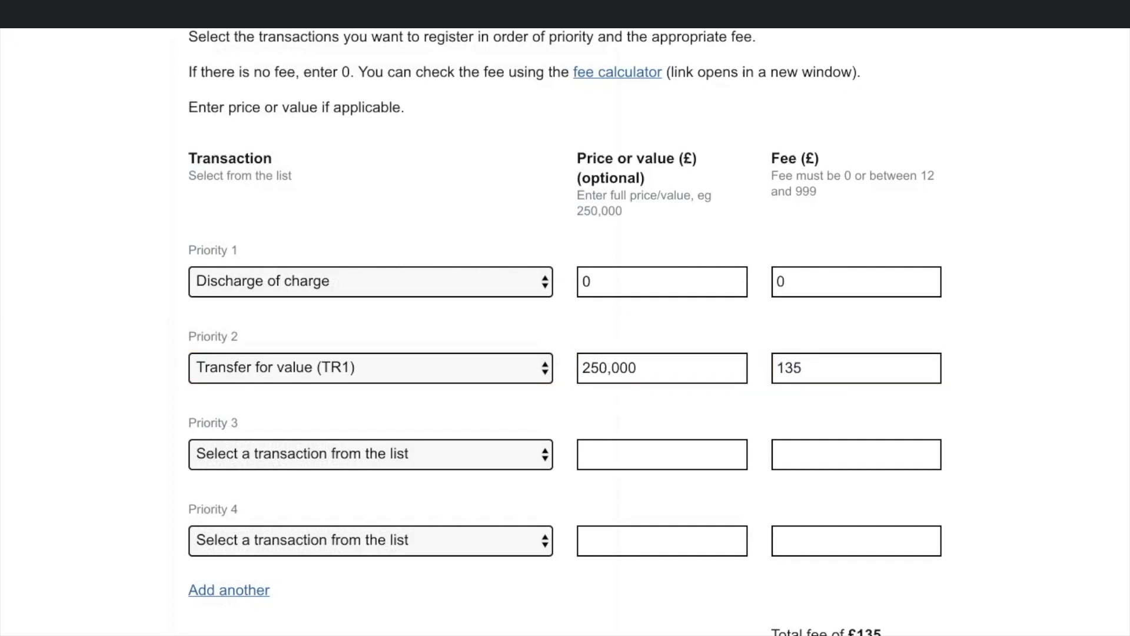
scroll(565, 330, "down", 1)
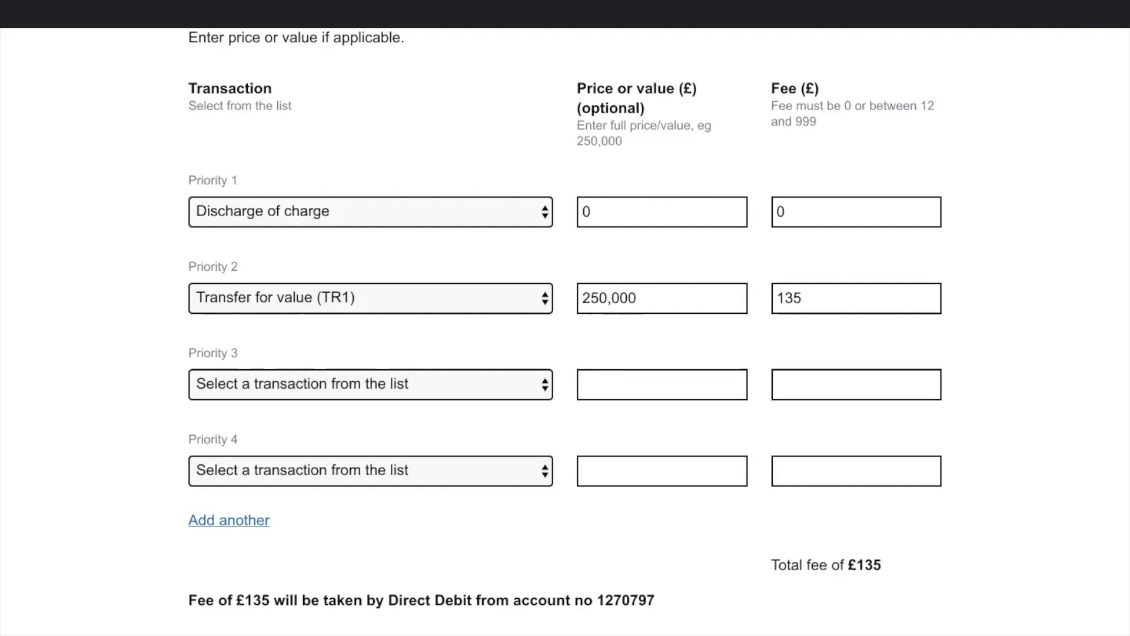
scroll(565, 330, "down", 2)
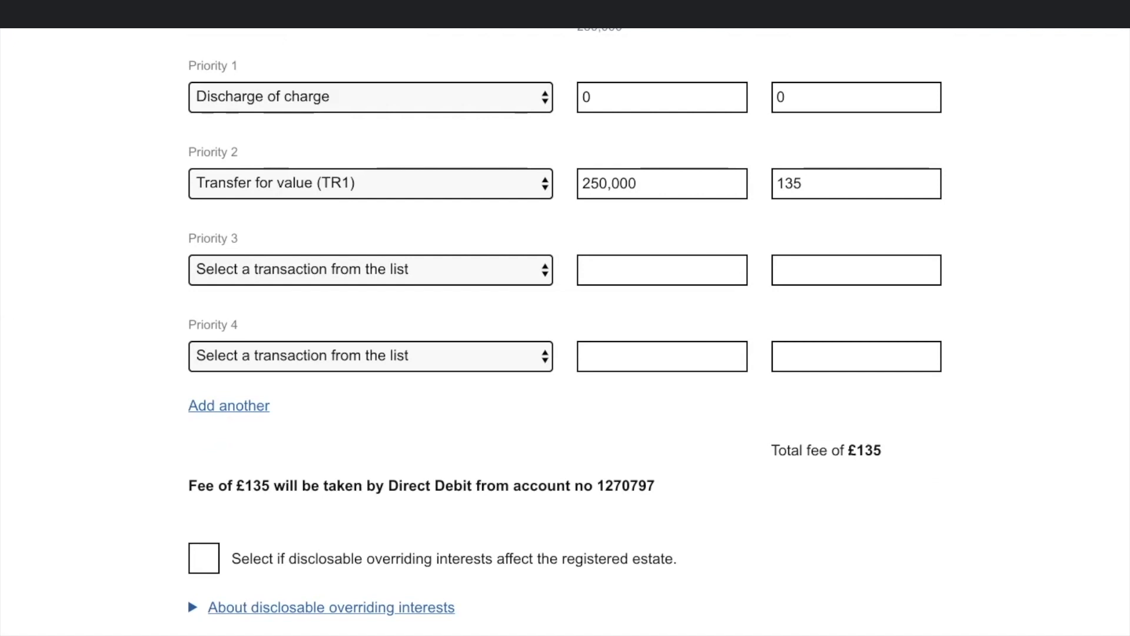
Step: Review the disclosable overriding interests note, leave it unticked, and submit the transactions
left_click(191, 604)
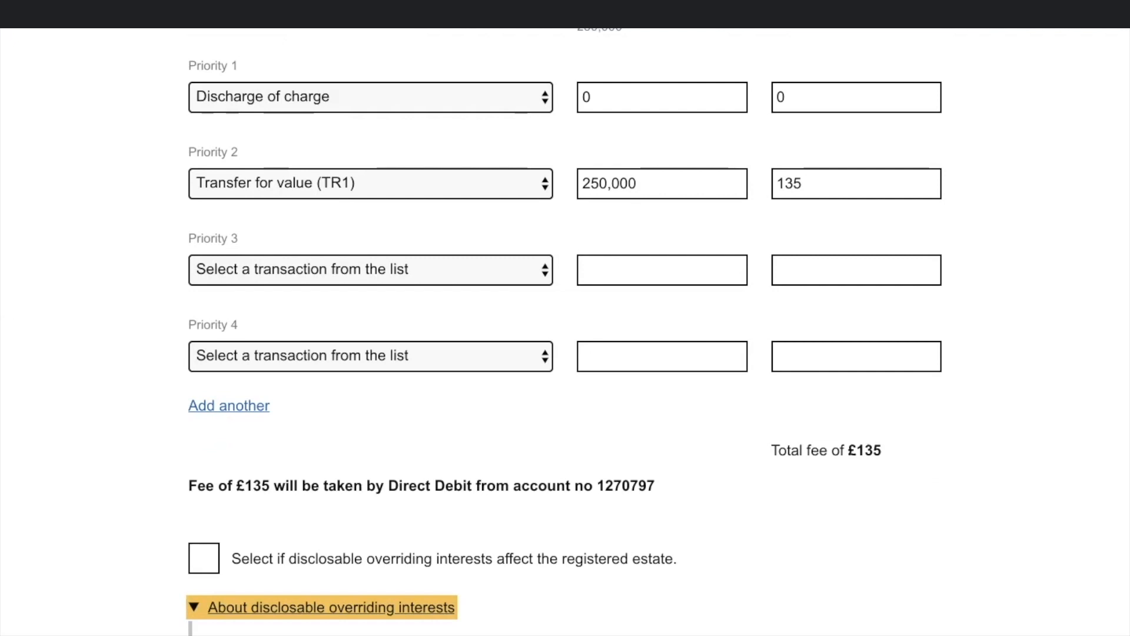
scroll(566, 330, "down", 5)
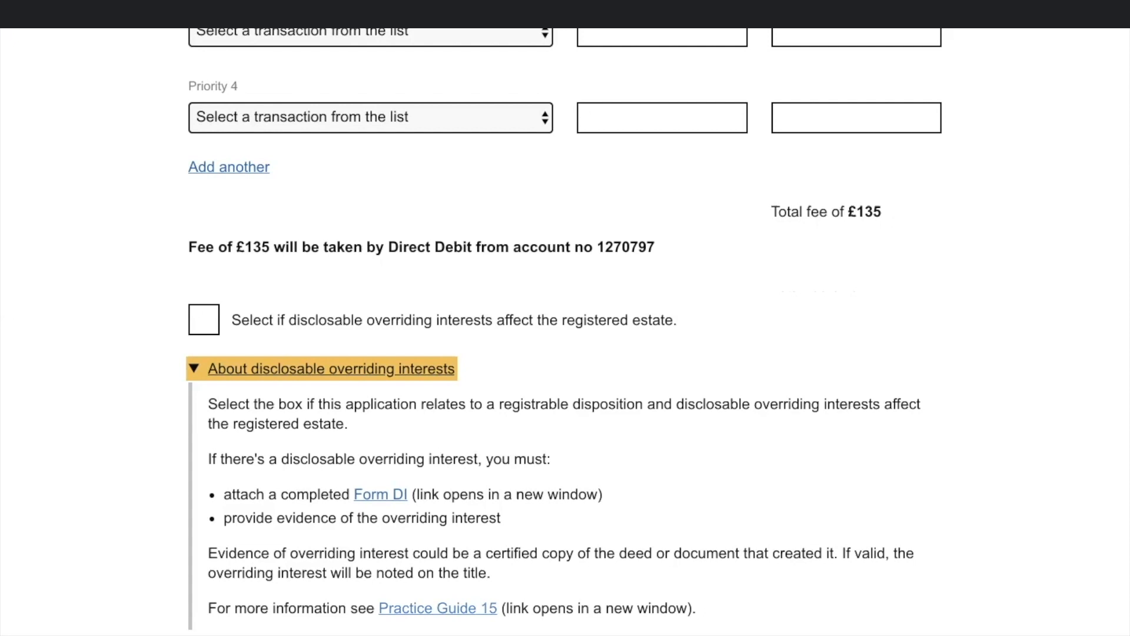
key("Return")
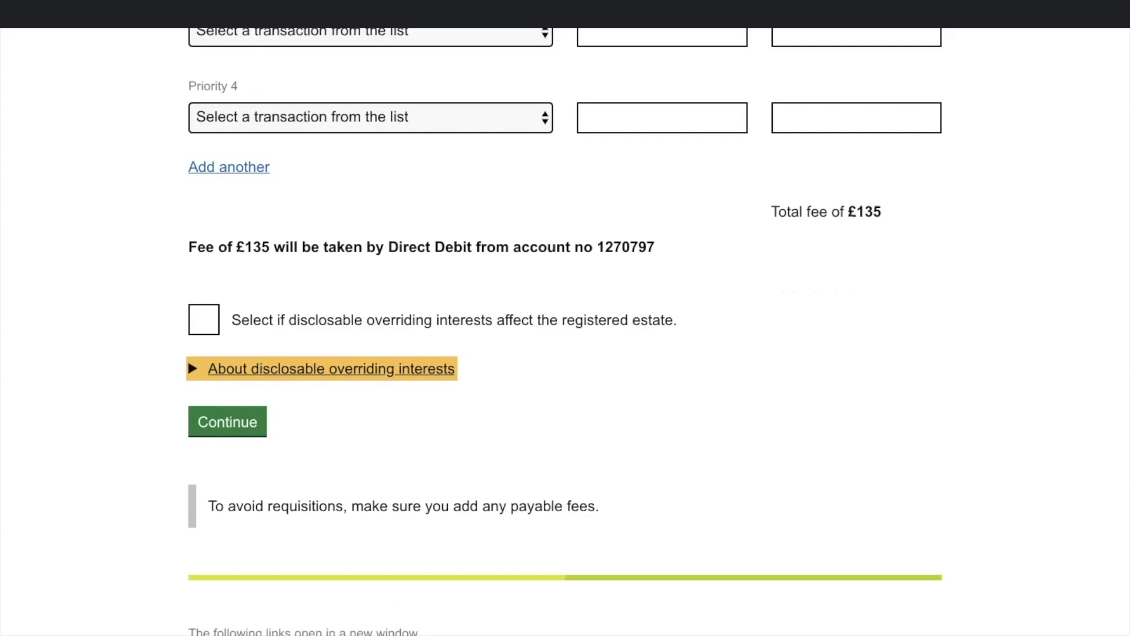
key("Tab")
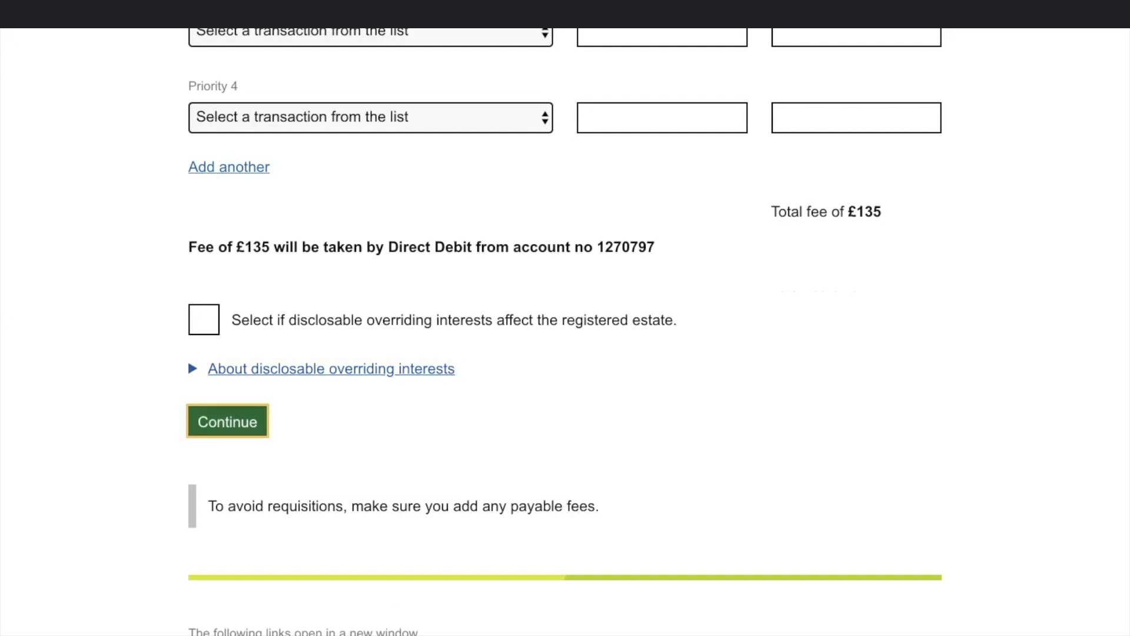
key("Return")
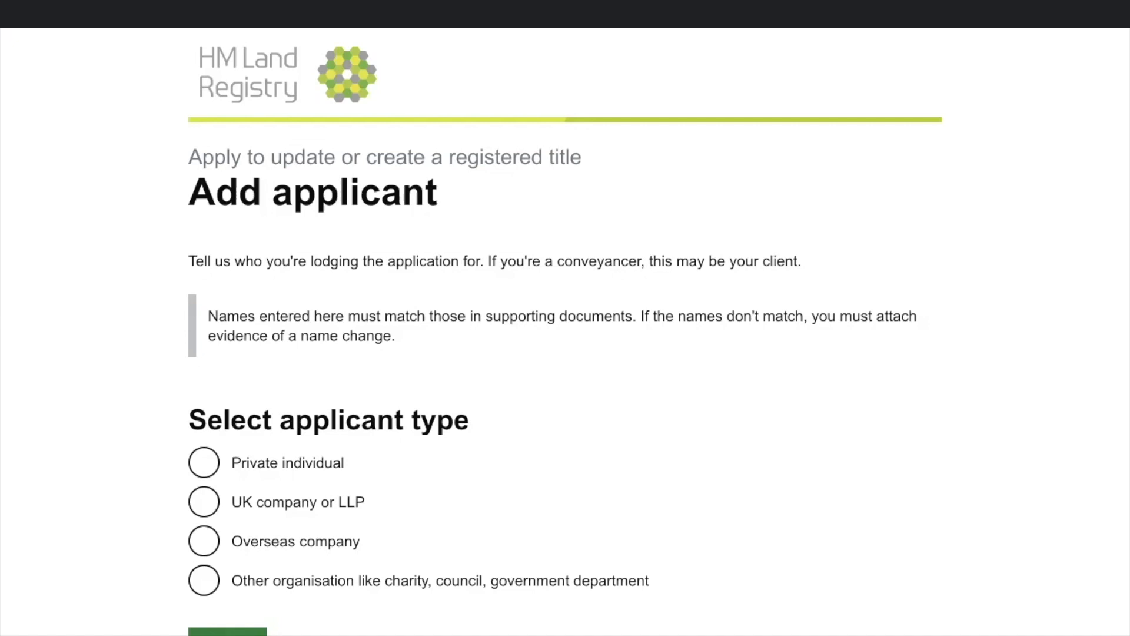
Step: Compare the UK company, overseas company and other organisation options, then settle on Private individual
left_click(204, 463)
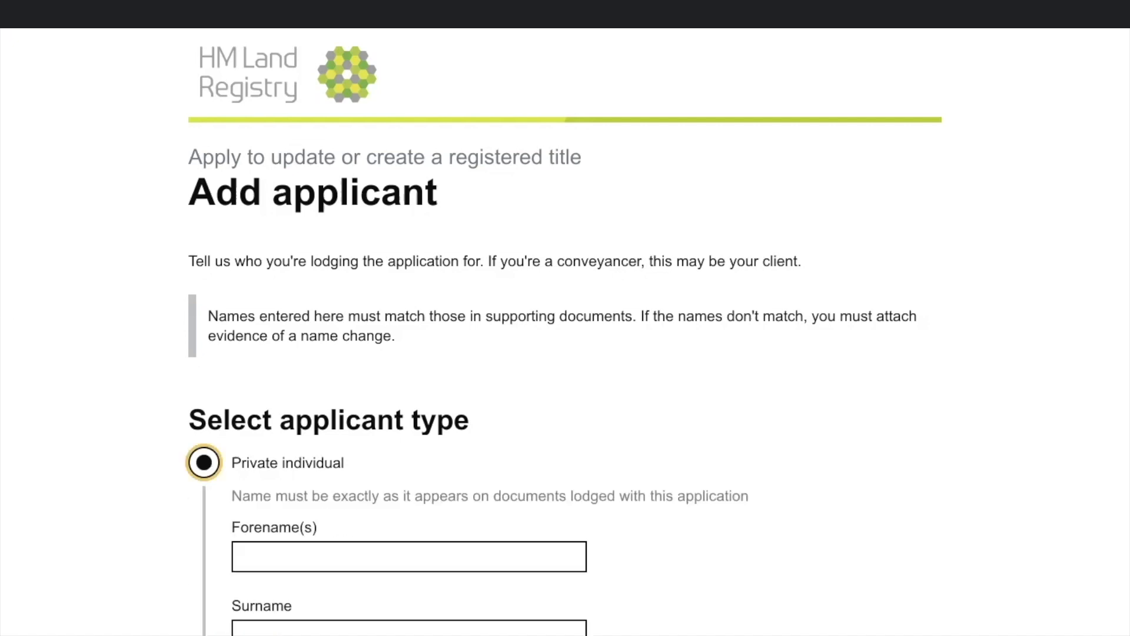
scroll(566, 330, "down", 3)
left_click(204, 344)
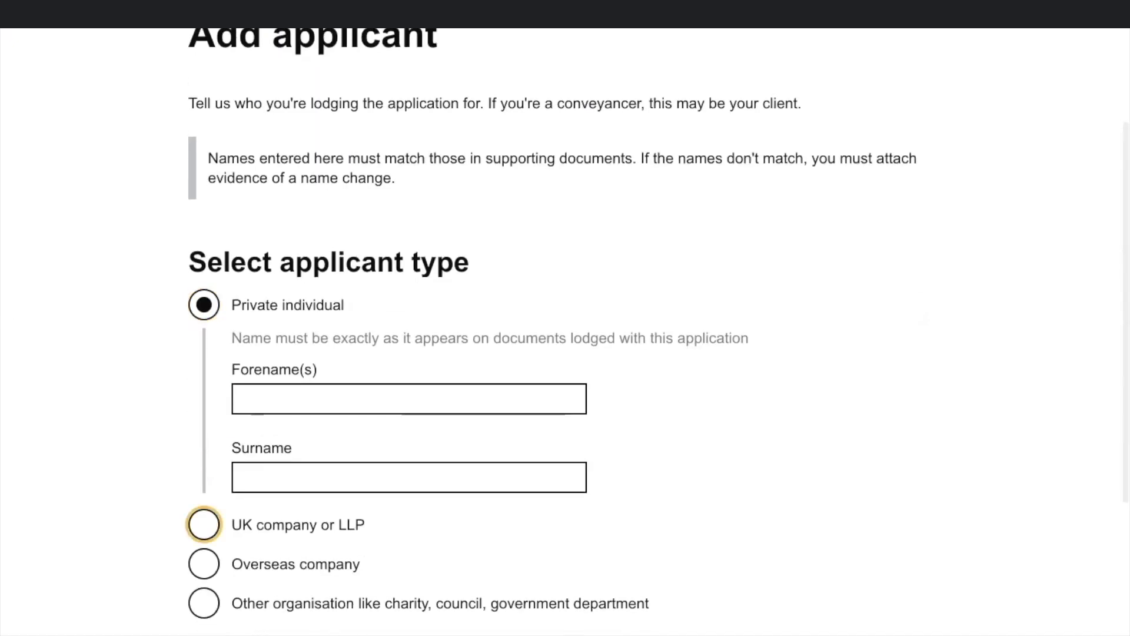
scroll(566, 329, "down", 2)
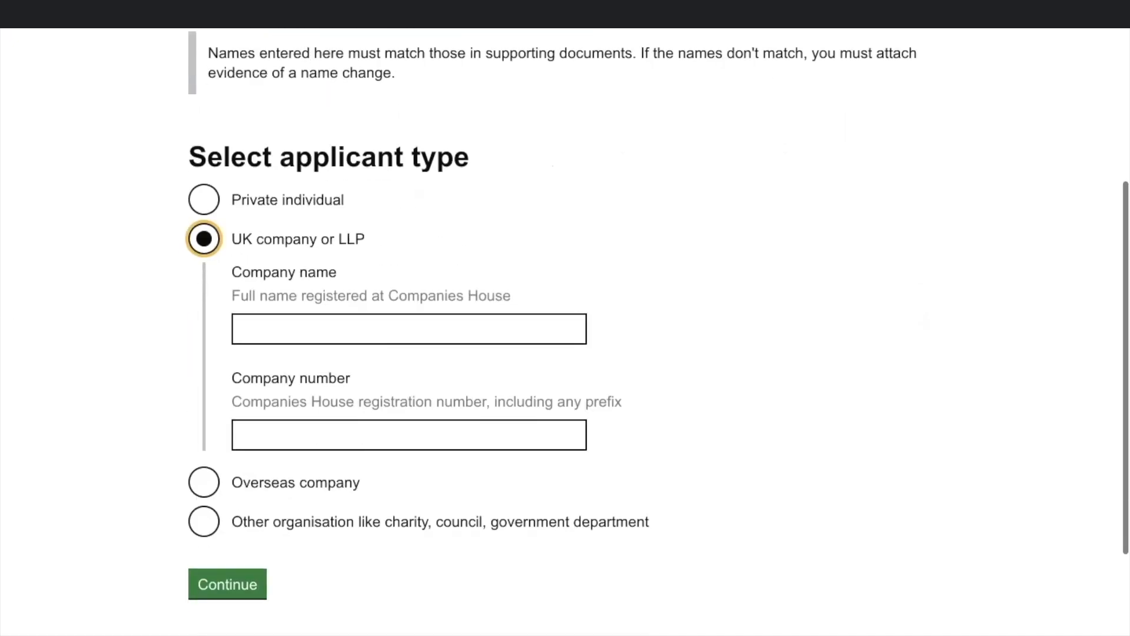
left_click(203, 483)
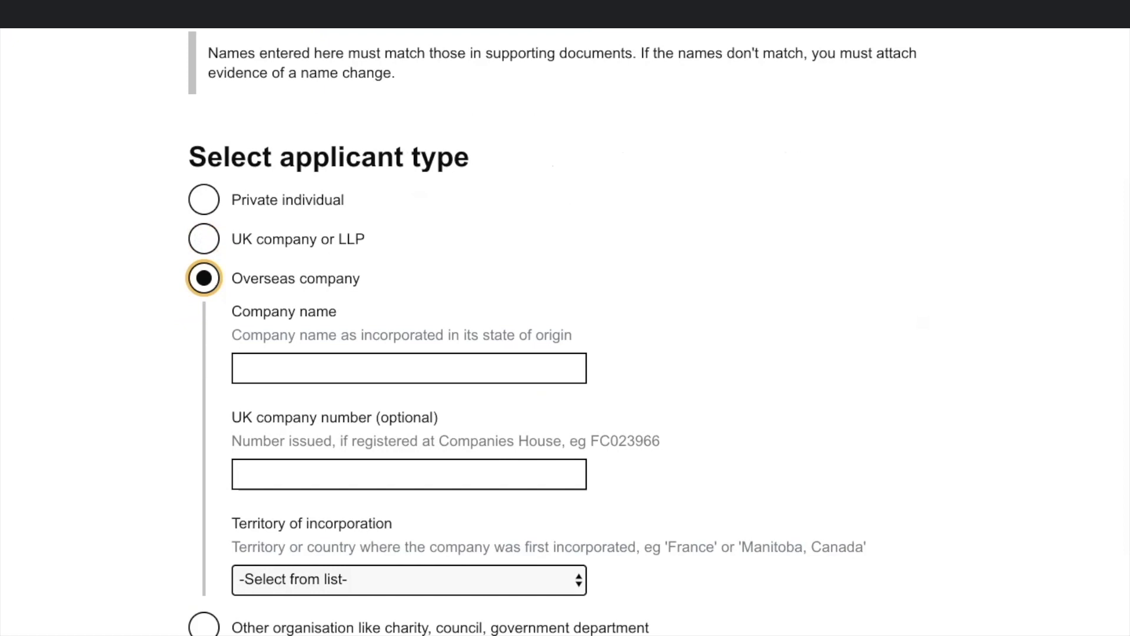
scroll(565, 330, "down", 2)
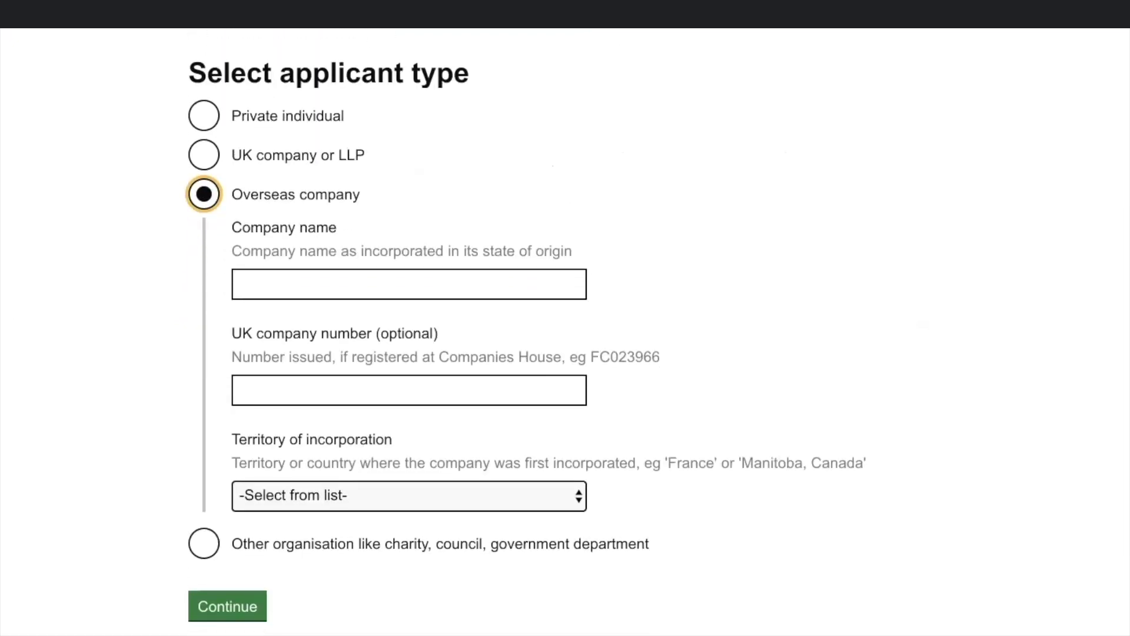
left_click(204, 544)
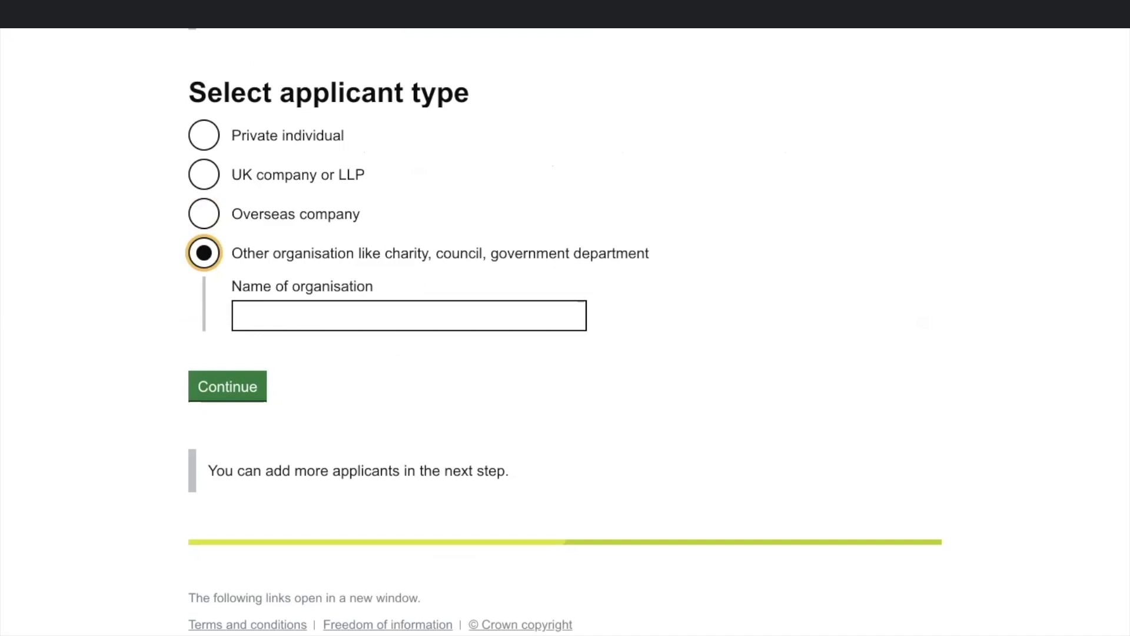
scroll(566, 330, "up", 4)
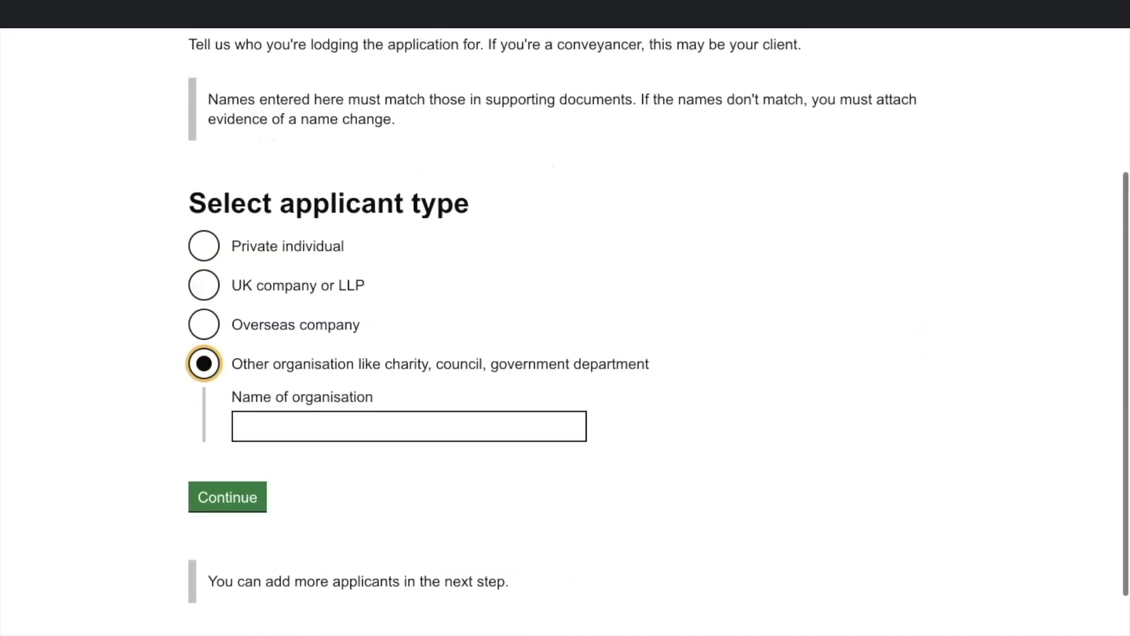
scroll(565, 329, "up", 2)
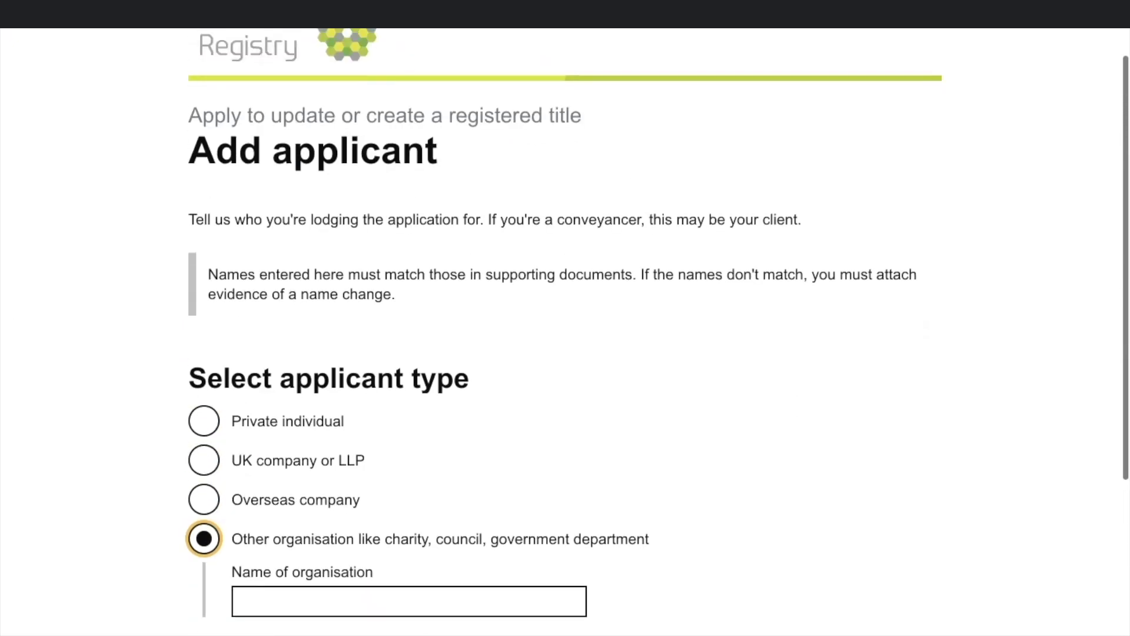
left_click(204, 421)
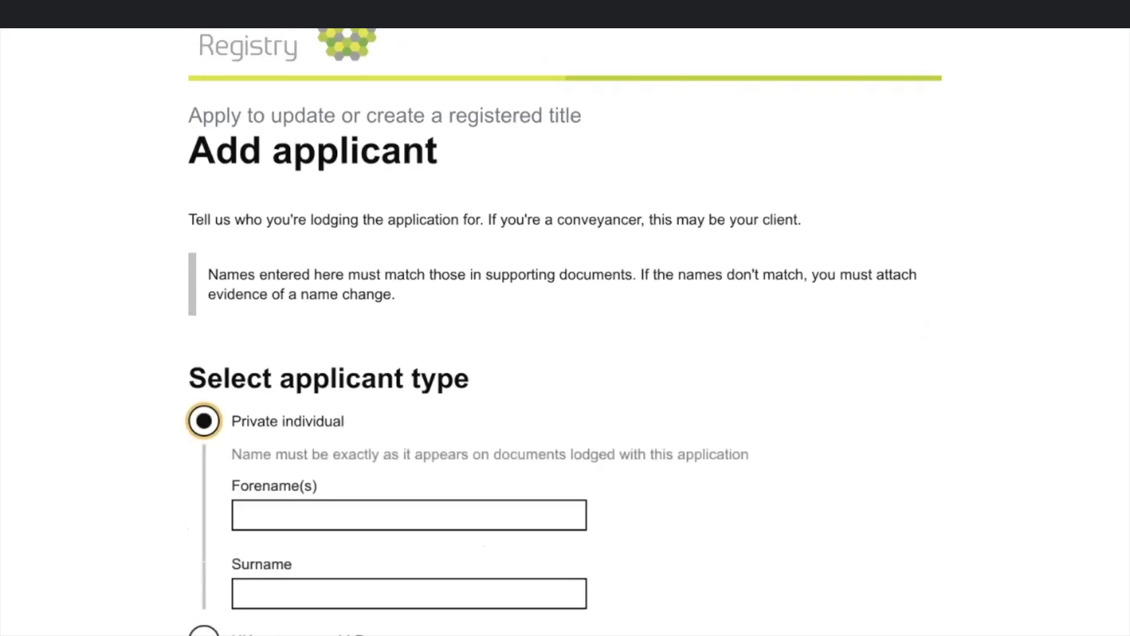
Step: Enter the applicant's forename and surname and save the applicant
left_click(409, 515)
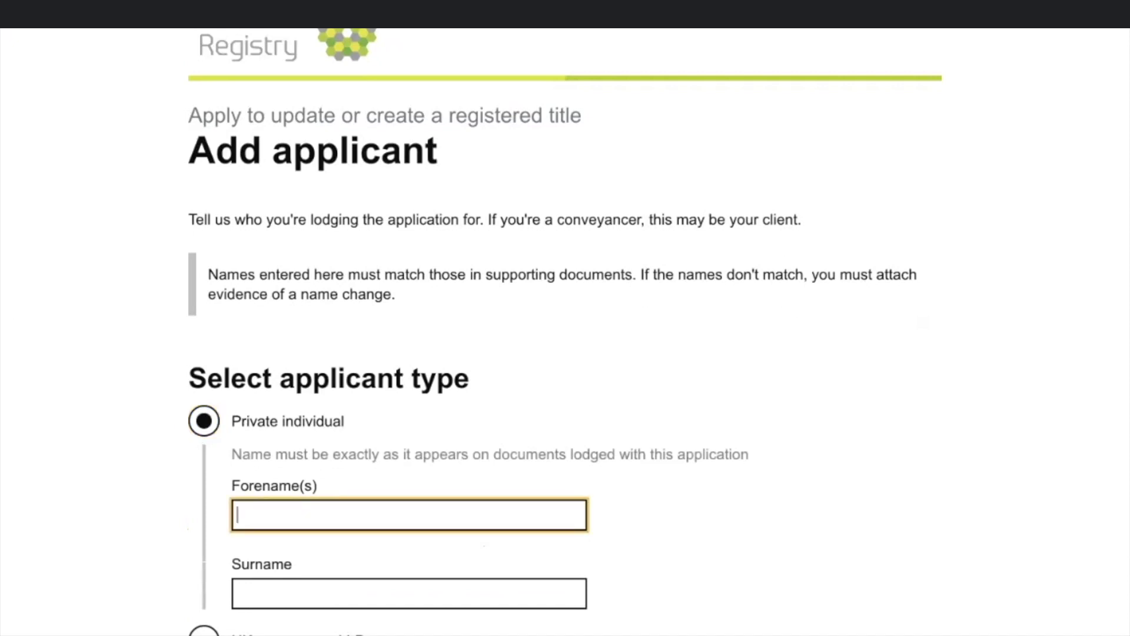
type("JANE")
key("Tab")
type("BLOGGS")
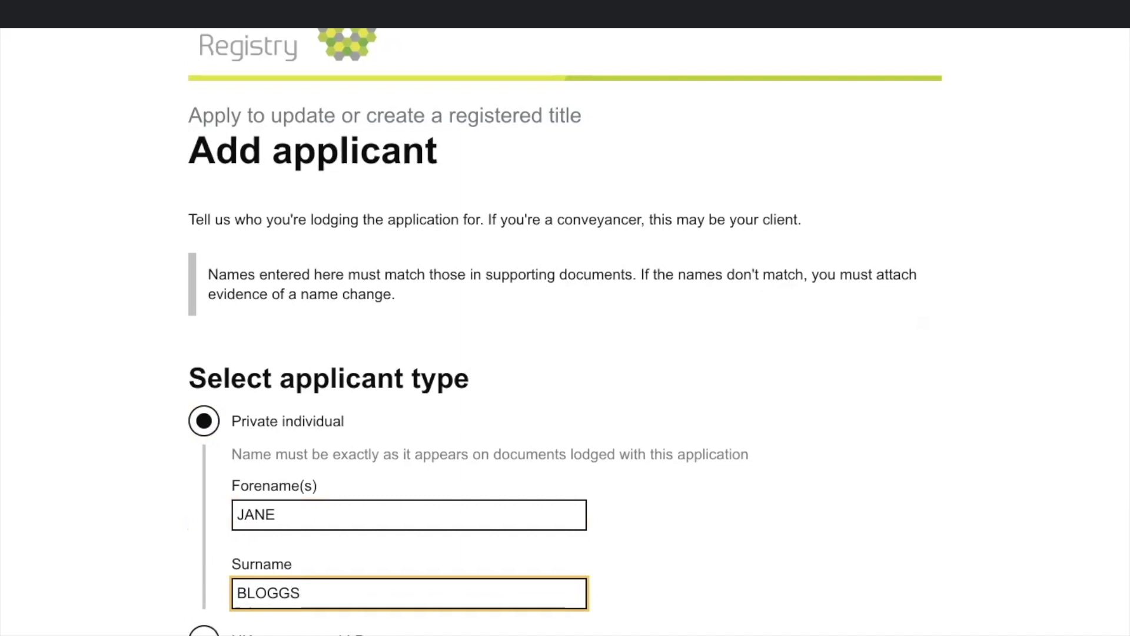
key("Tab")
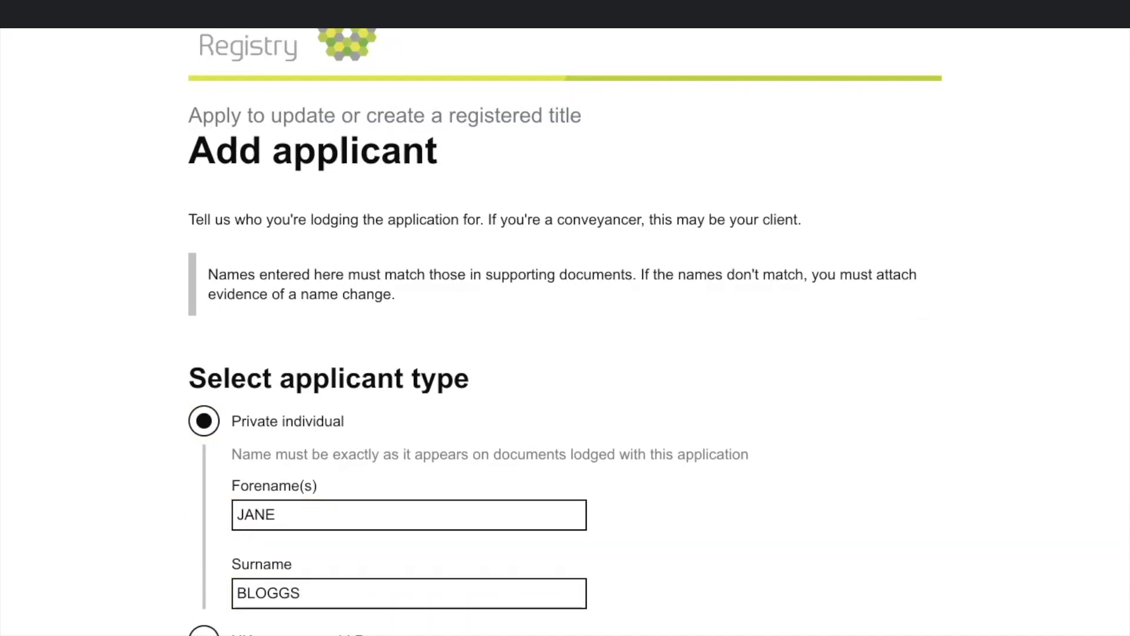
scroll(566, 329, "down", 5)
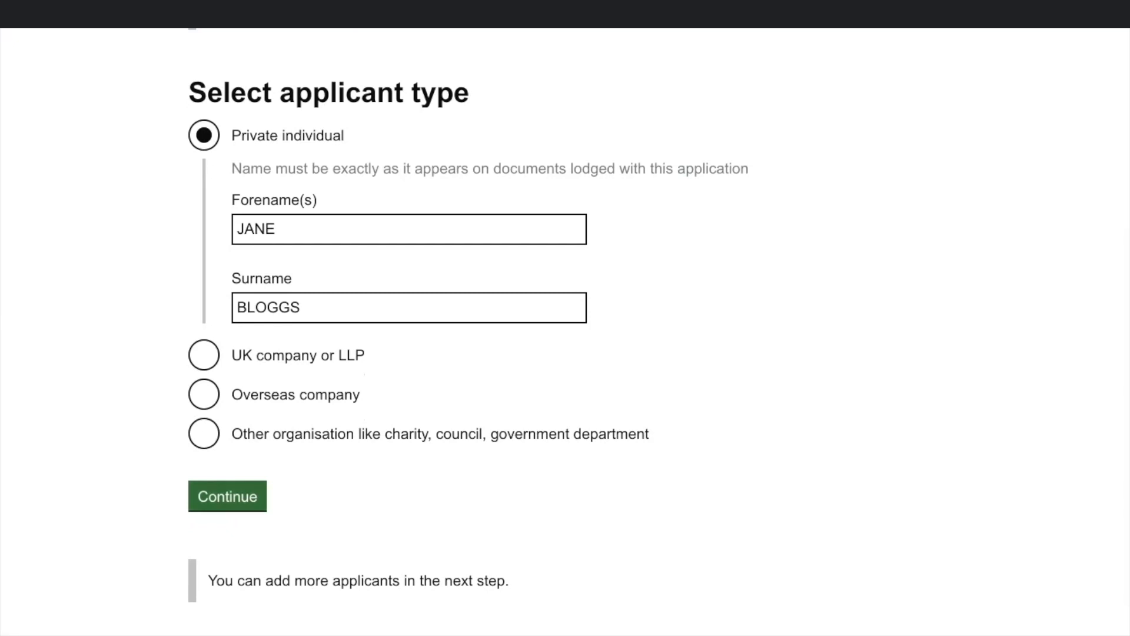
left_click(227, 496)
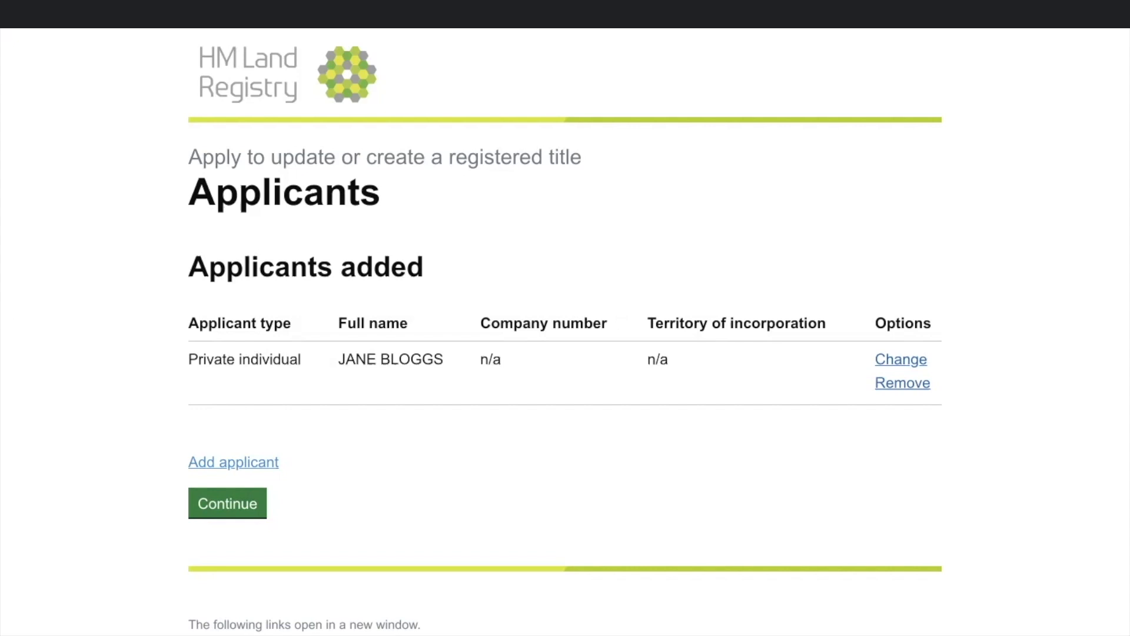
Step: Add a second private individual applicant with forename and surname, then open its Change page
left_click(233, 462)
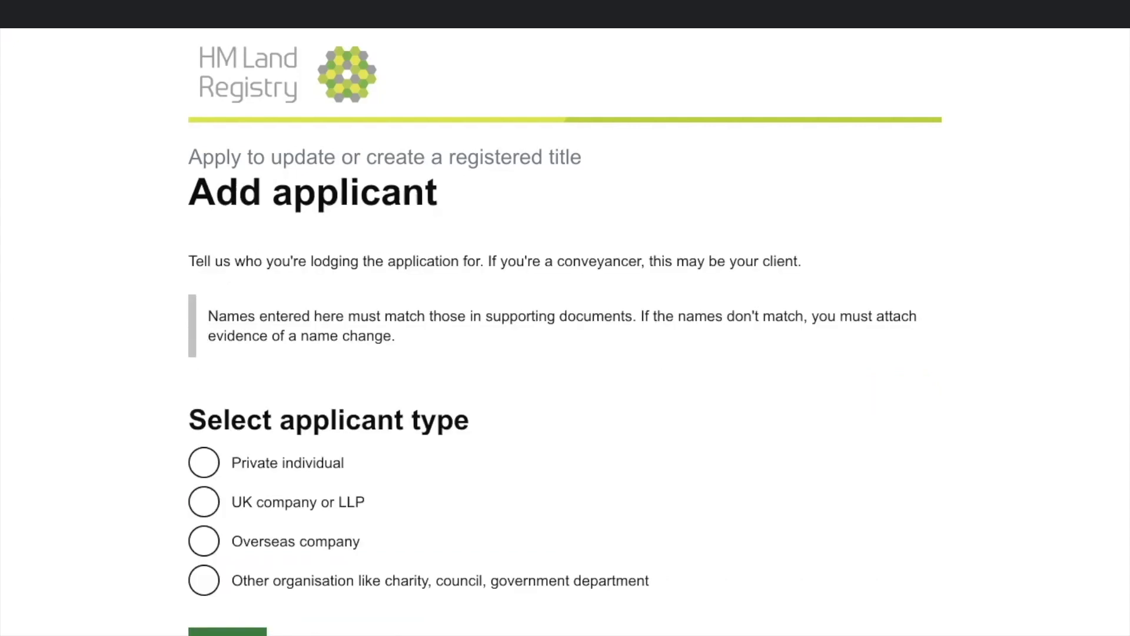
scroll(565, 332, "down", 2)
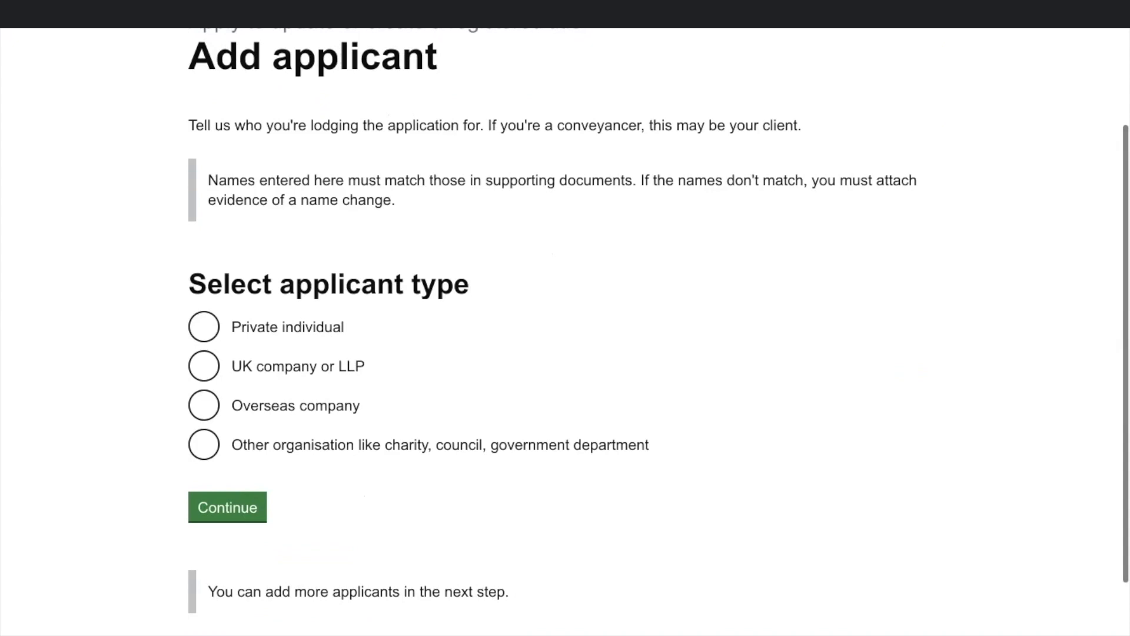
left_click(204, 327)
left_click(409, 421)
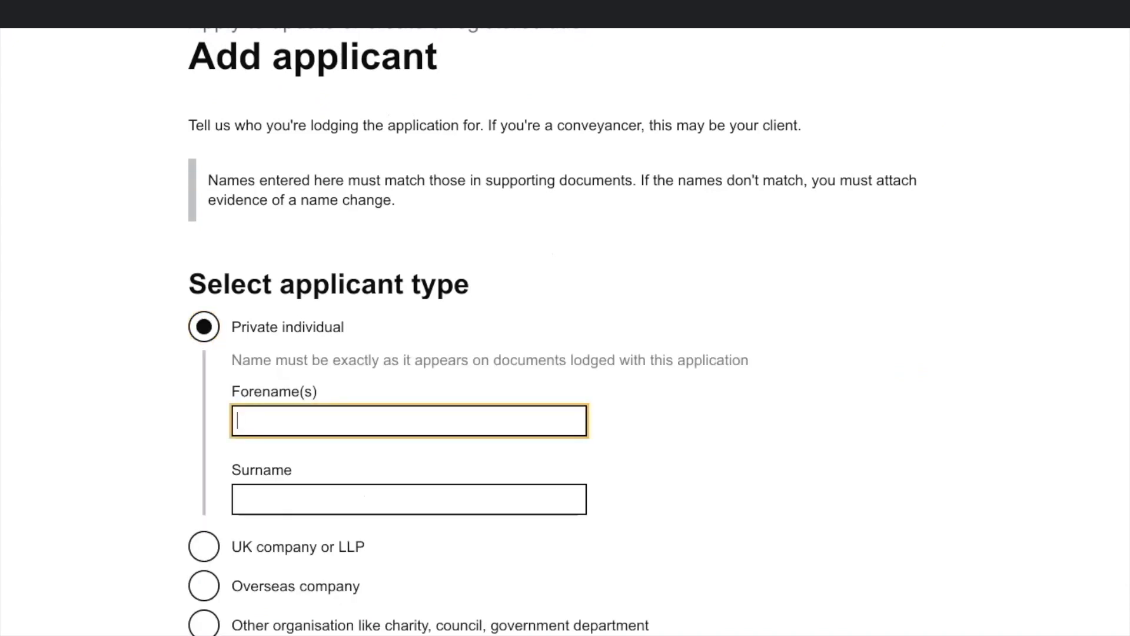
type("JOHN")
left_click(410, 499)
type("BLOGS")
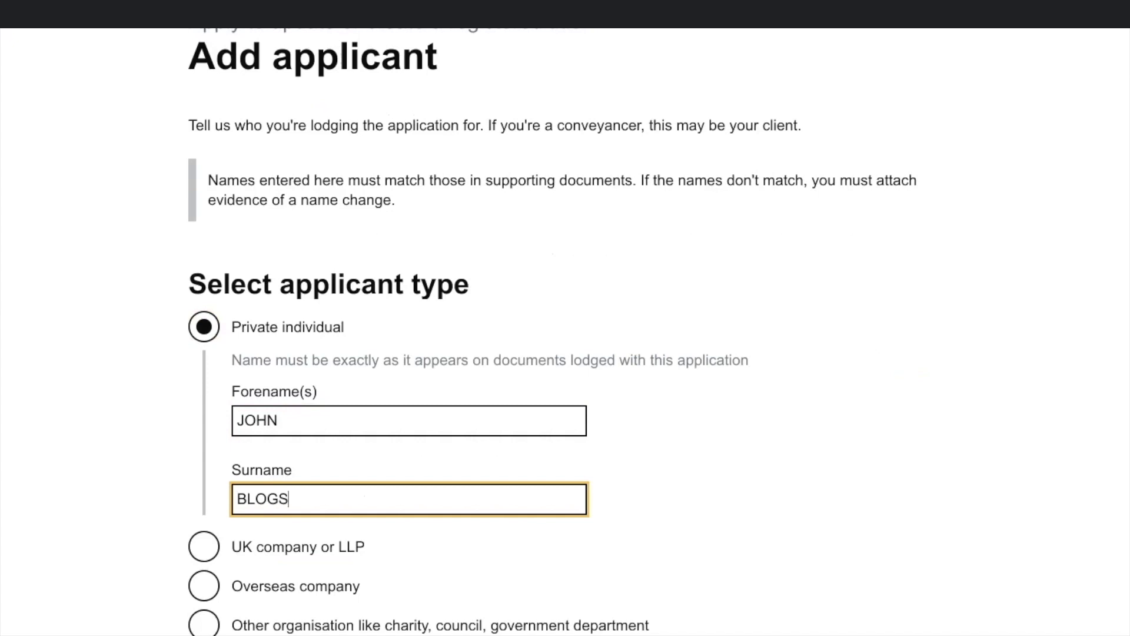
scroll(565, 330, "down", 3)
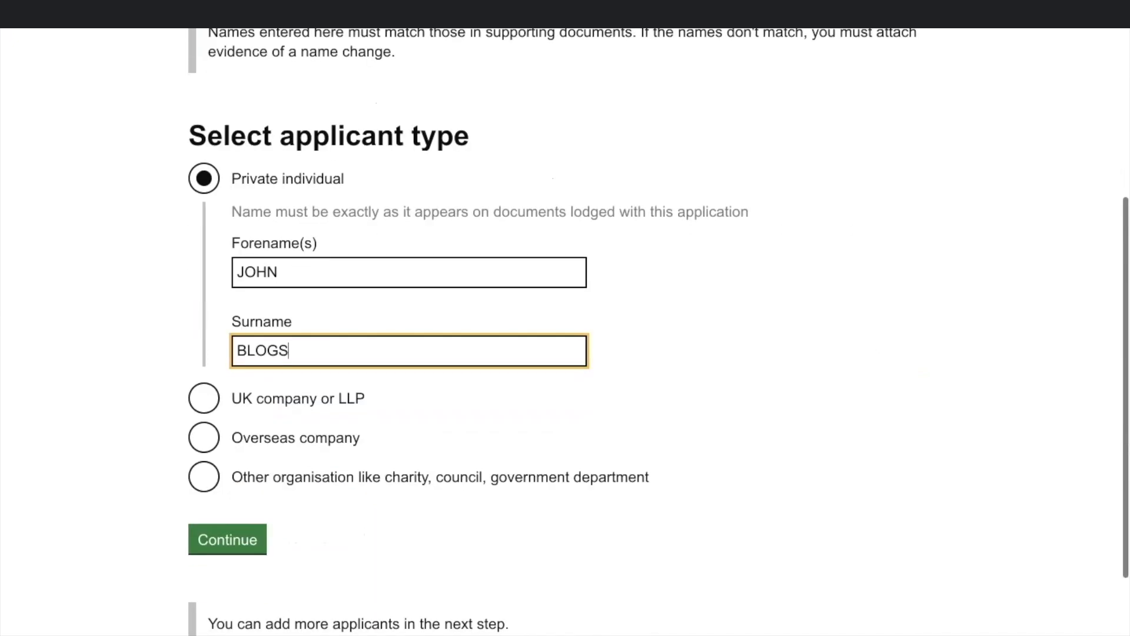
key("Tab")
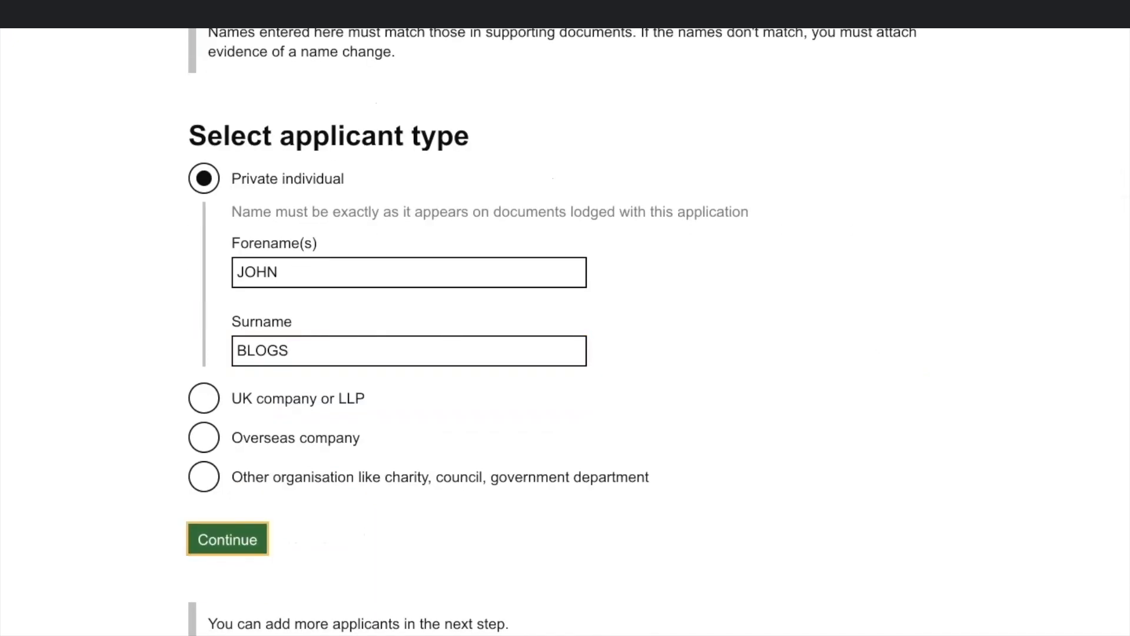
key("Return")
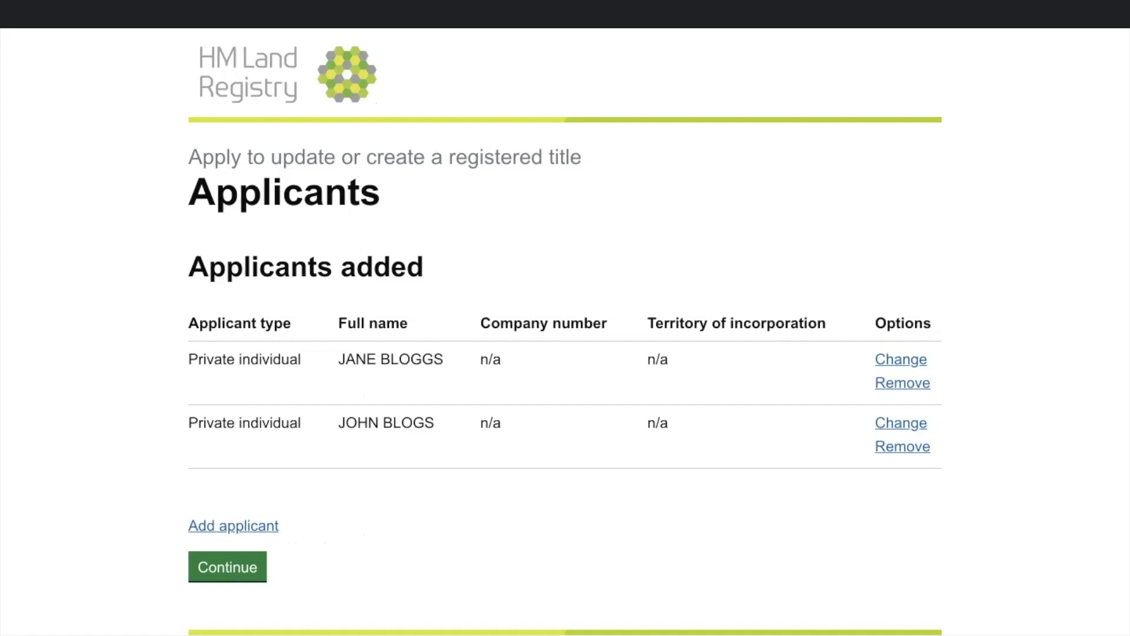
left_click(901, 423)
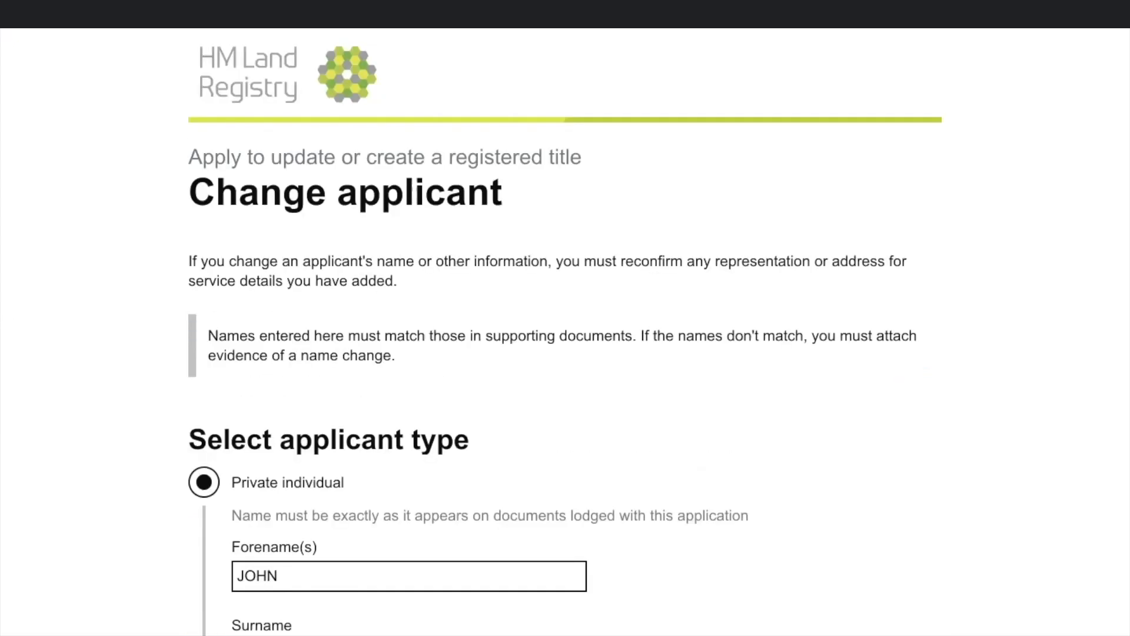
Step: Add the missing 'G' to the second applicant's surname and confirm the applicants list
scroll(565, 353, "down", 4)
left_click(278, 418)
type("GGS")
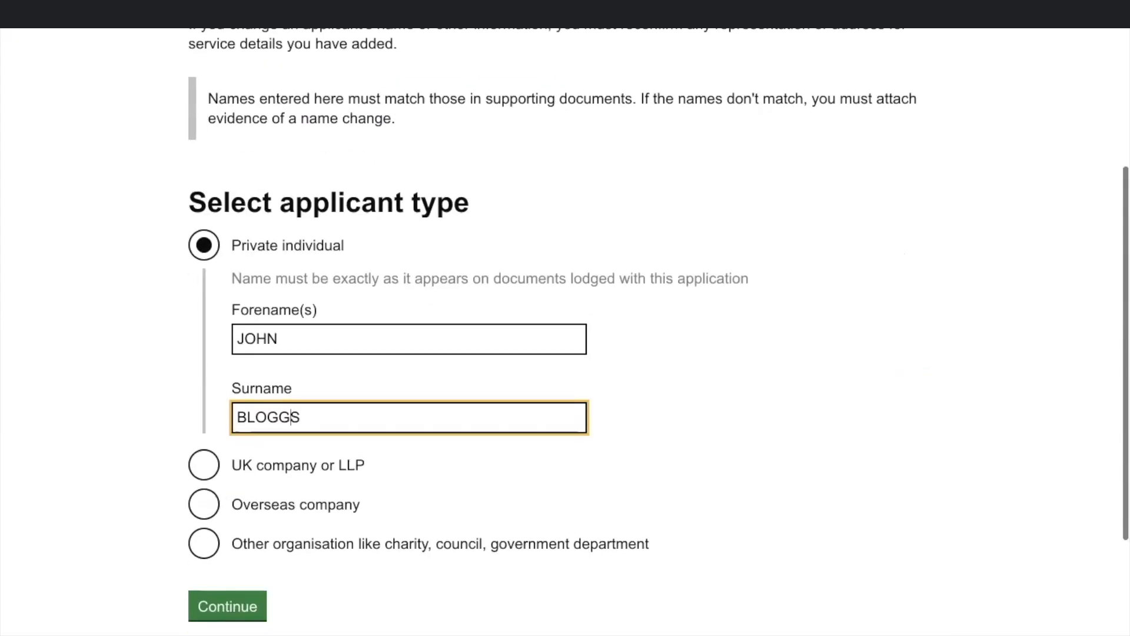
left_click(228, 606)
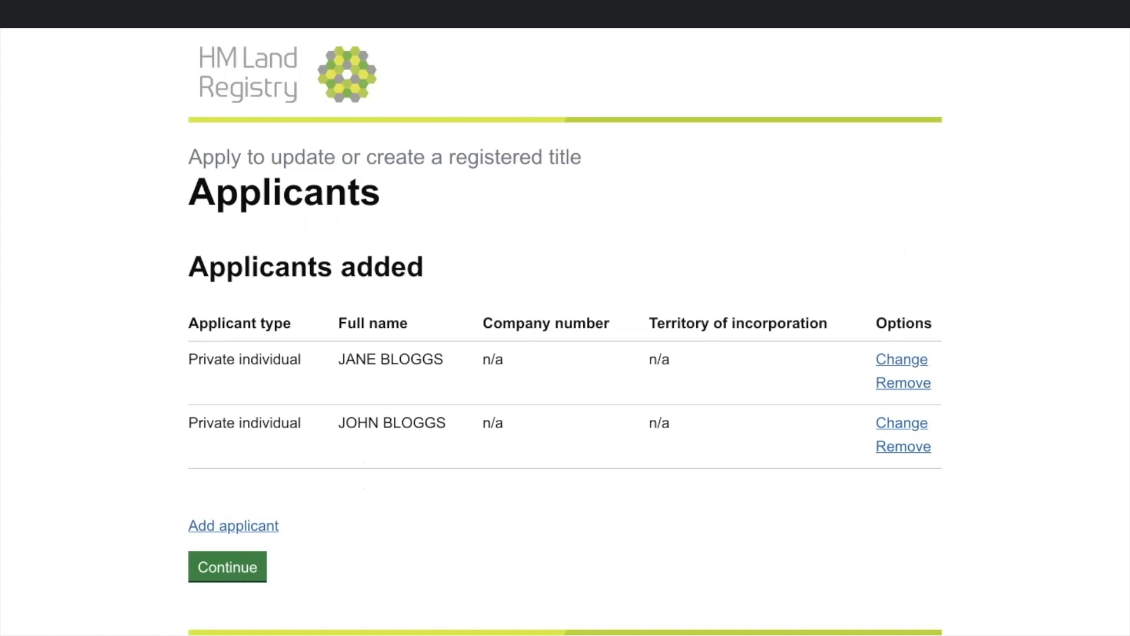
left_click(227, 567)
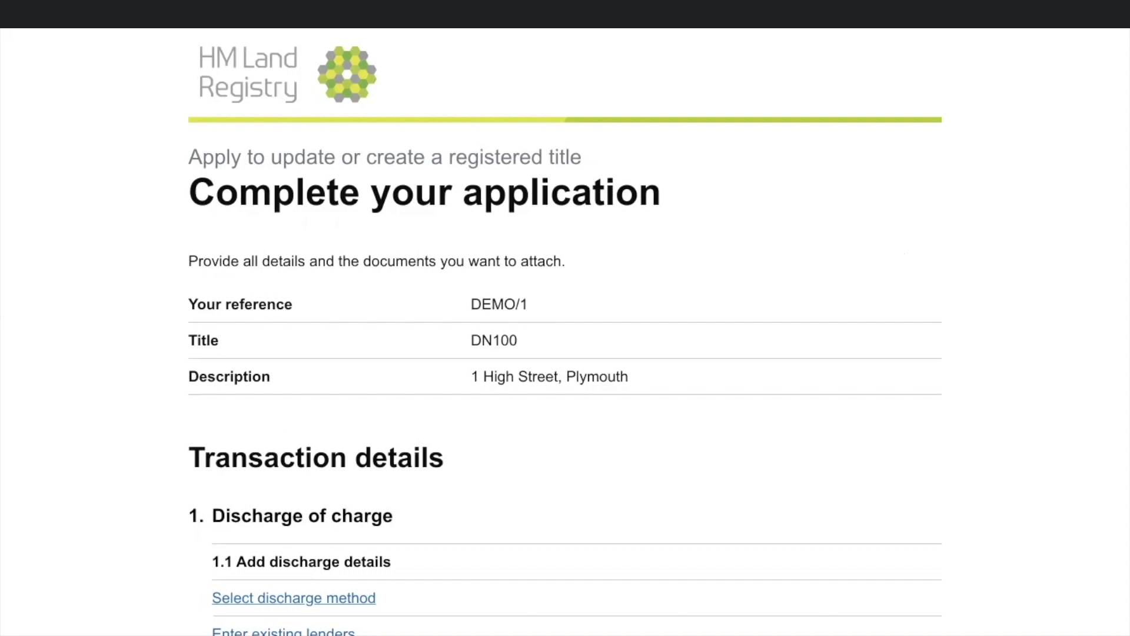
Step: Go down the Complete your application page to the question on how the discharge of charge will be submitted
scroll(565, 332, "down", 1)
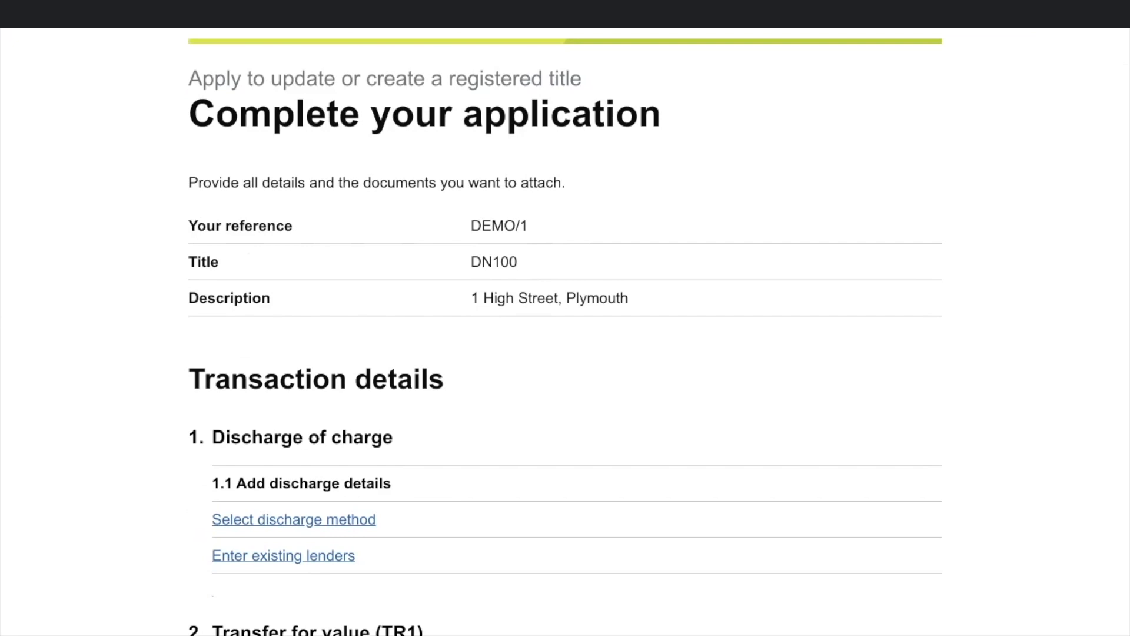
scroll(565, 332, "down", 3)
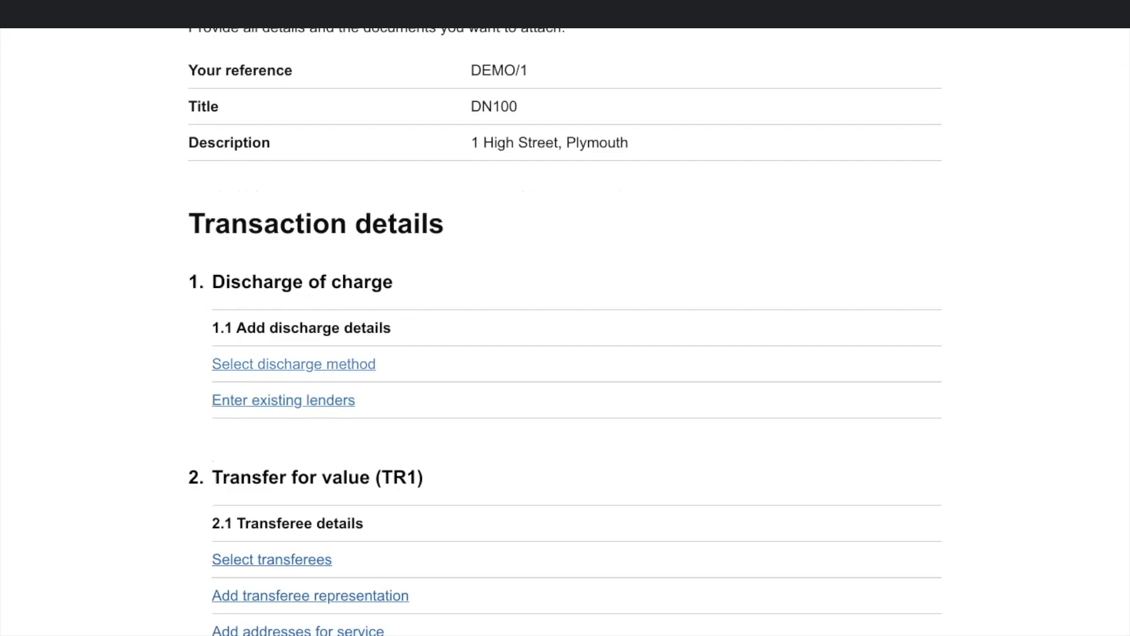
left_click(294, 365)
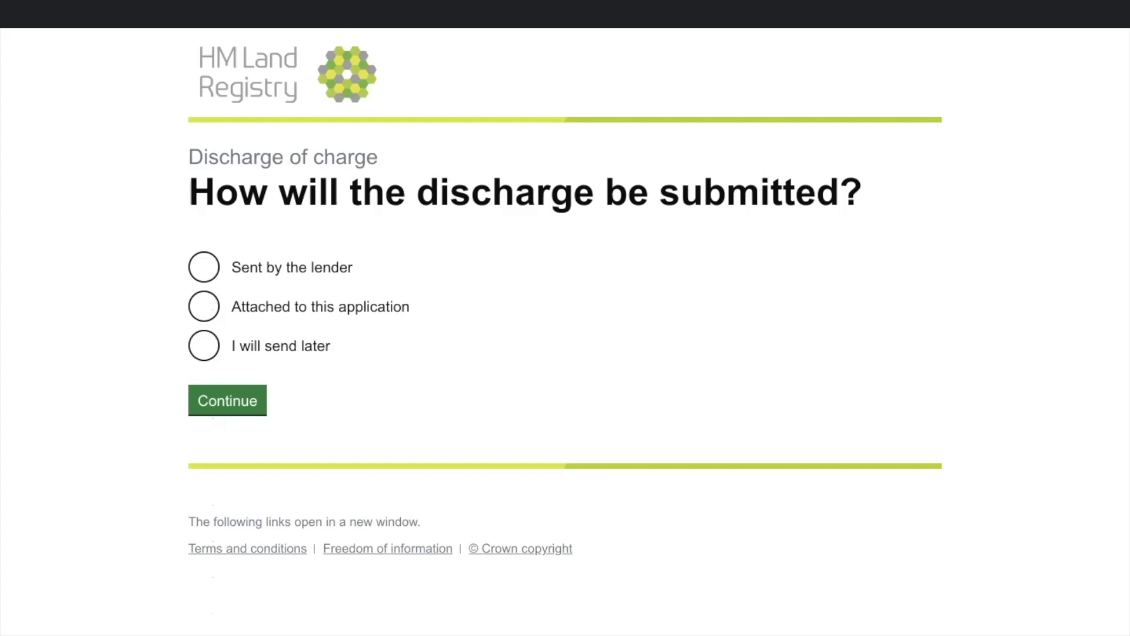
Step: Set the discharge method to 'Sent by the lender' and save the choice
left_click(204, 267)
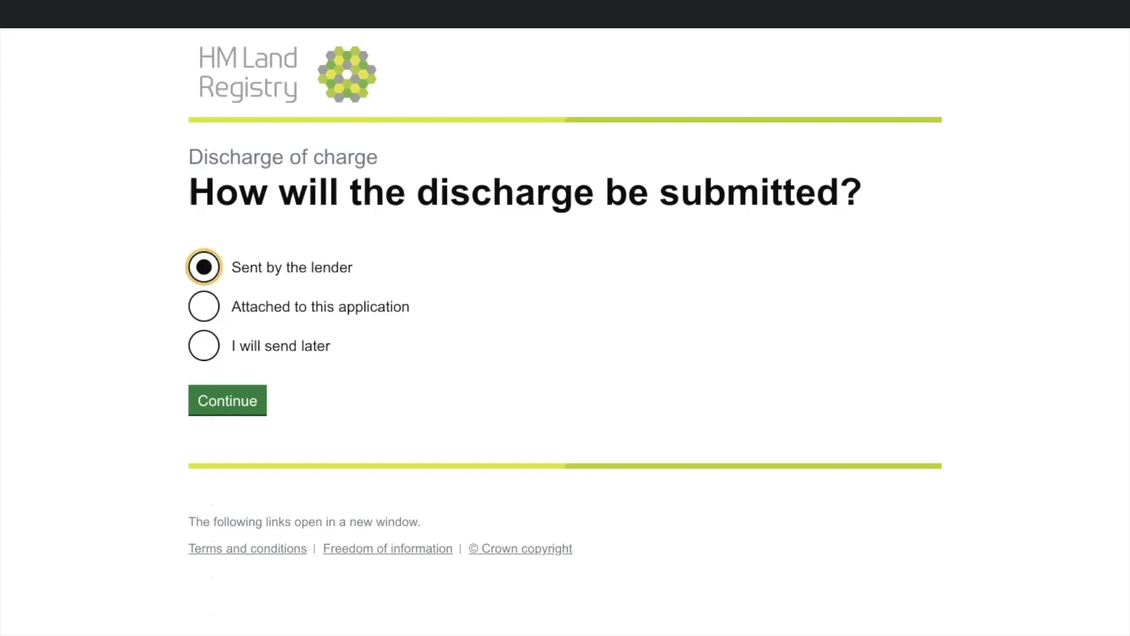
key("Tab")
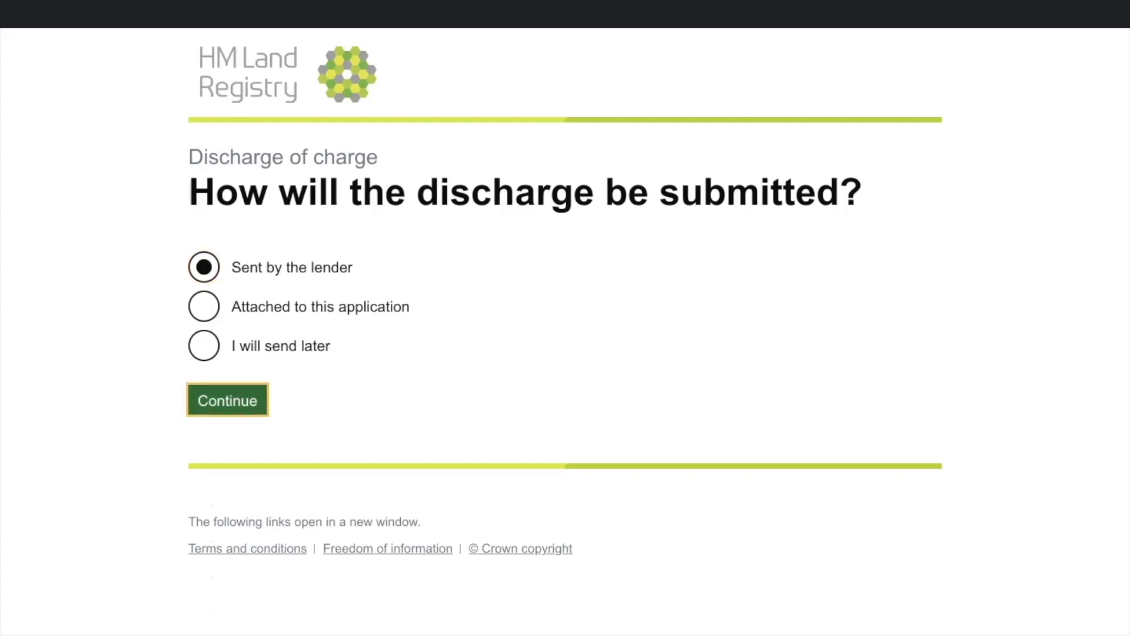
key("Return")
scroll(566, 332, "up", 1)
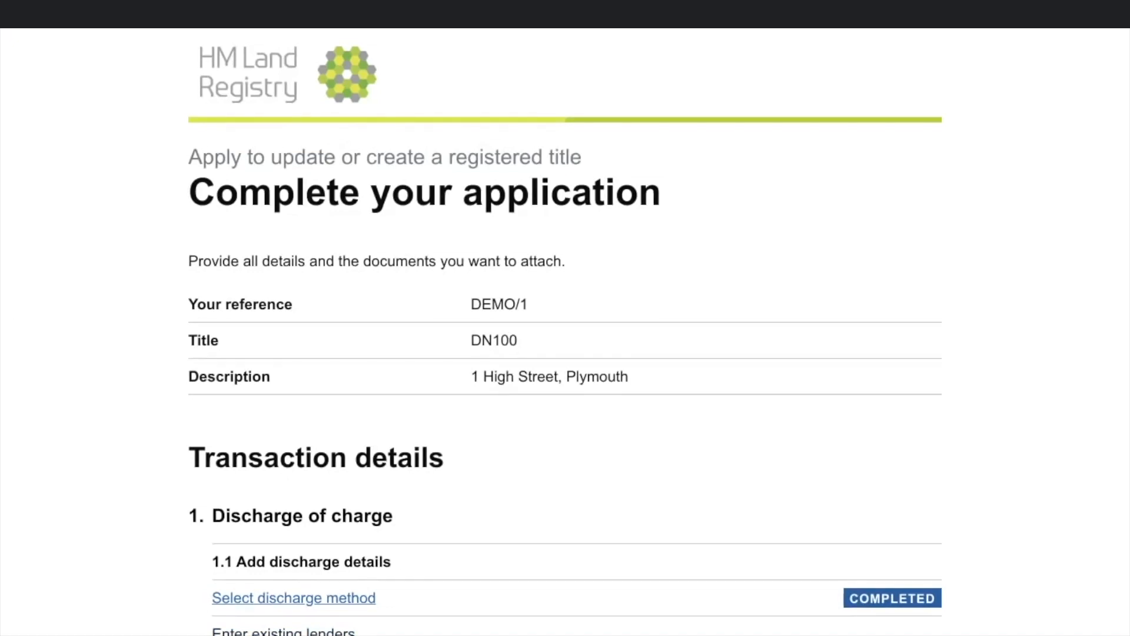
left_click(284, 632)
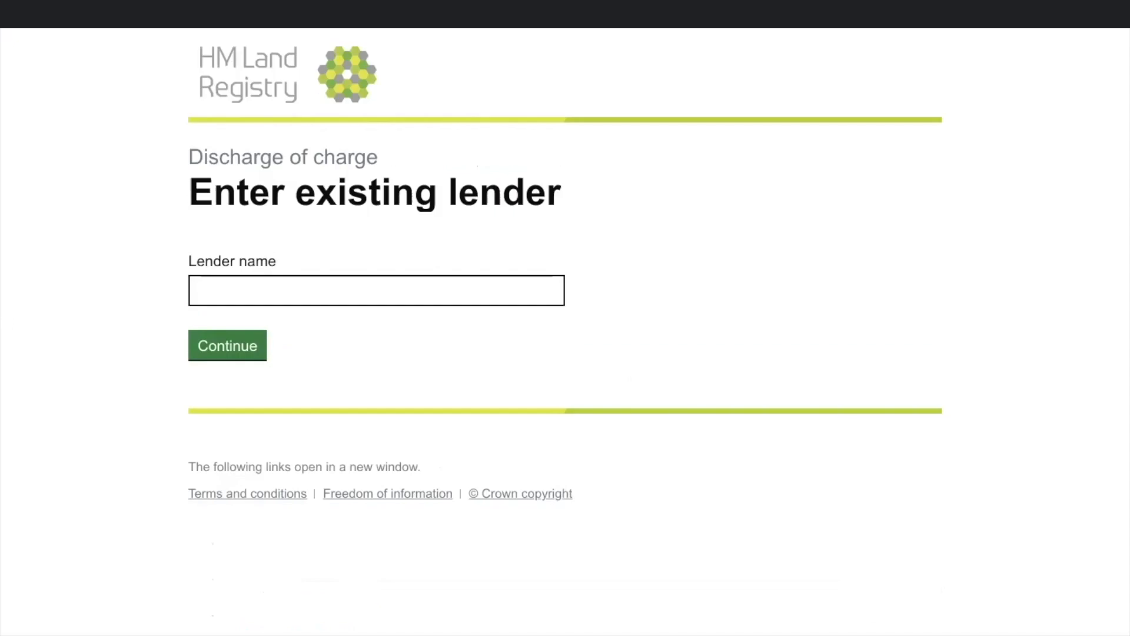
Step: Enter DEMO BANK as the lender name and confirm the Lenders list
left_click(377, 290)
type("D")
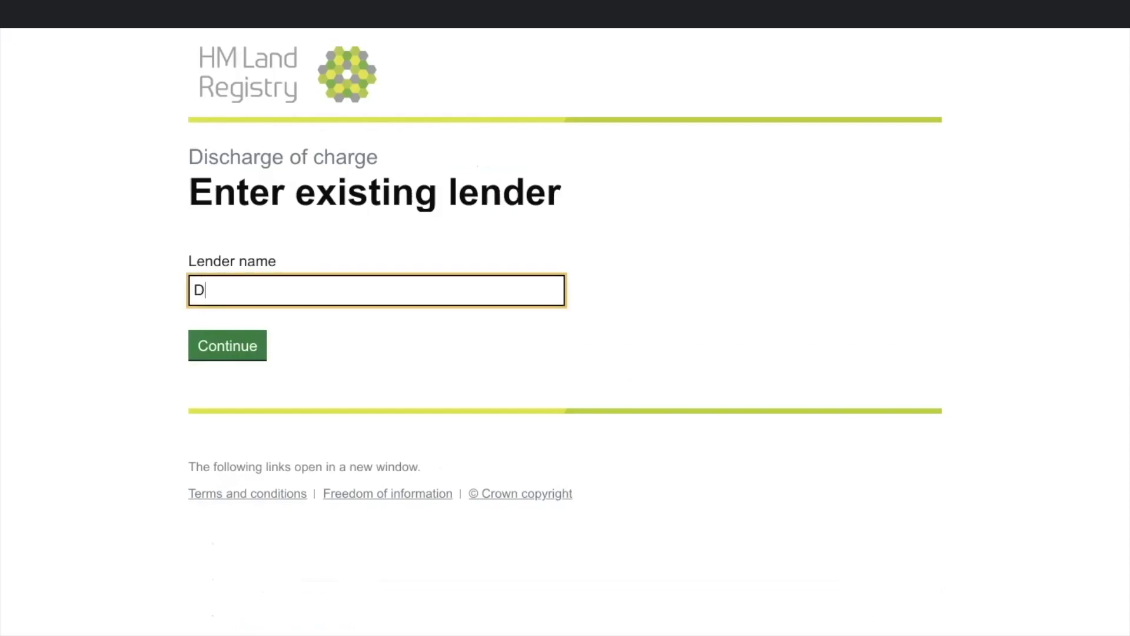
type("EMO BANK")
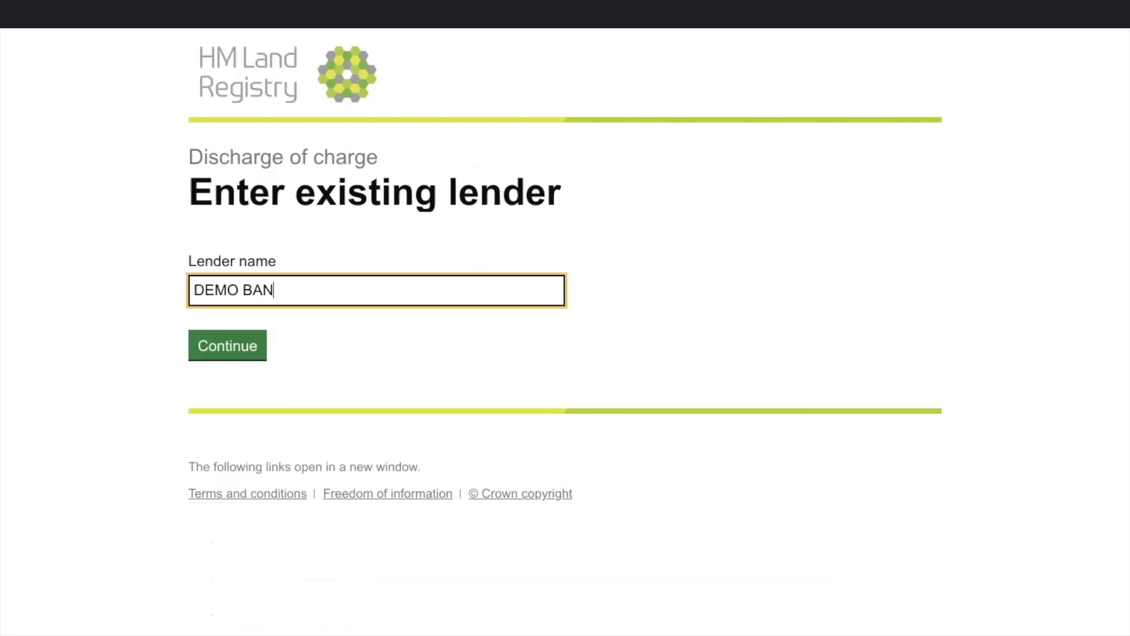
key("Tab")
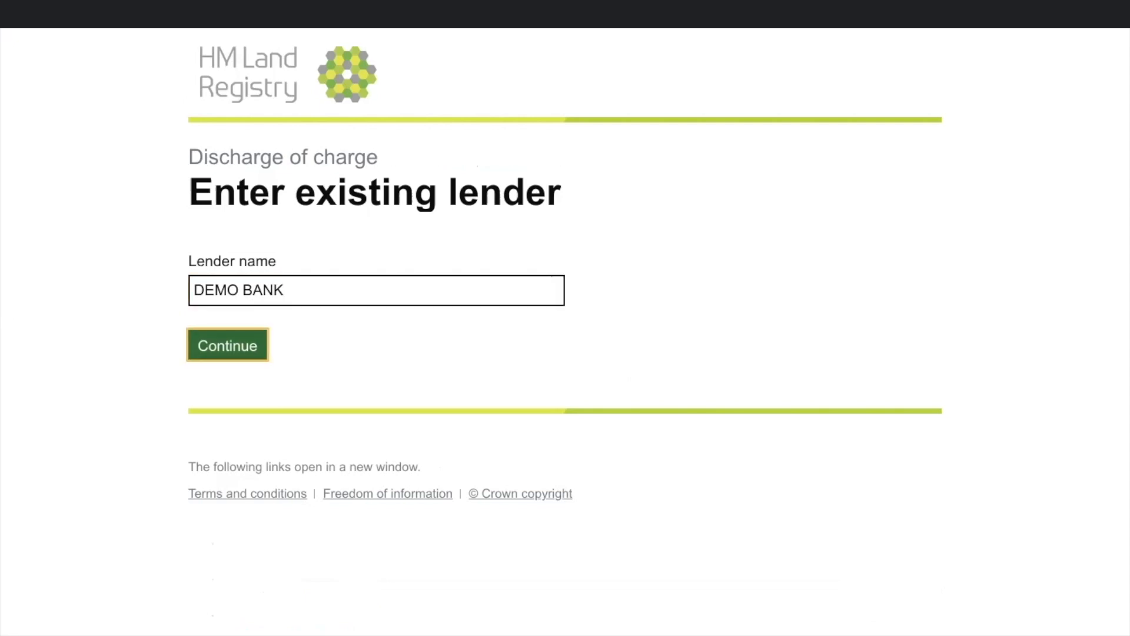
key("Return")
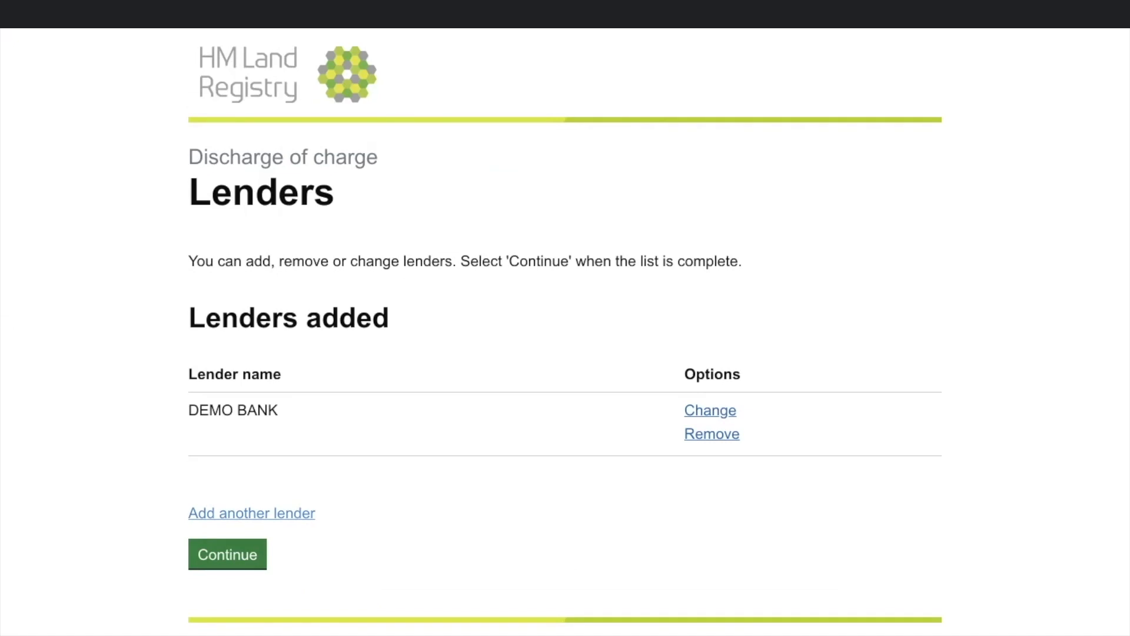
scroll(566, 330, "down", 1)
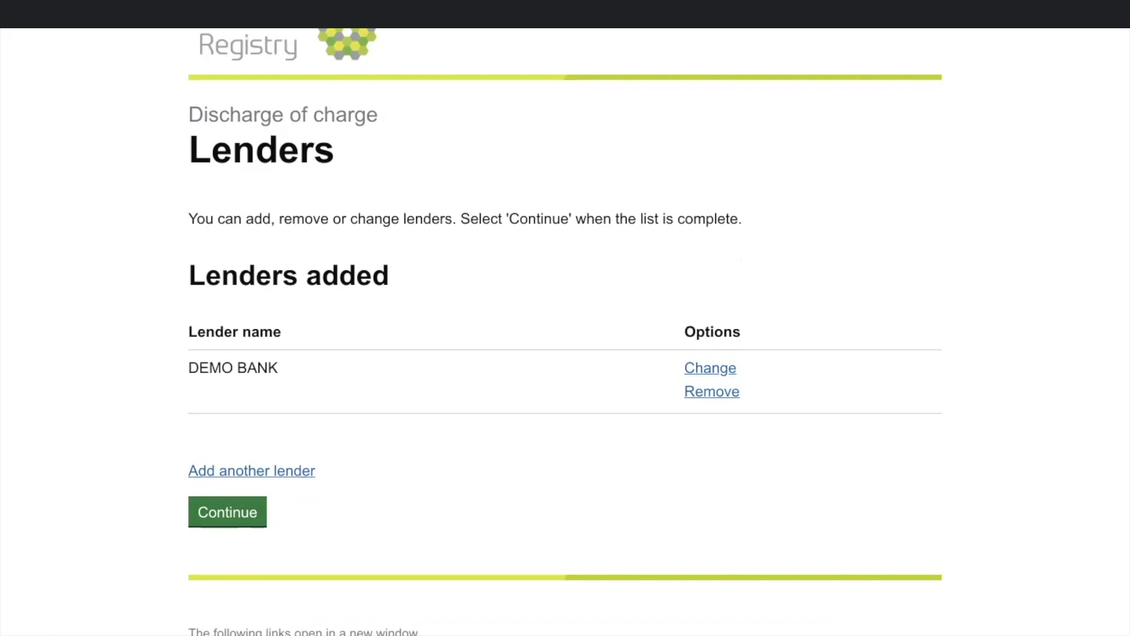
left_click(227, 512)
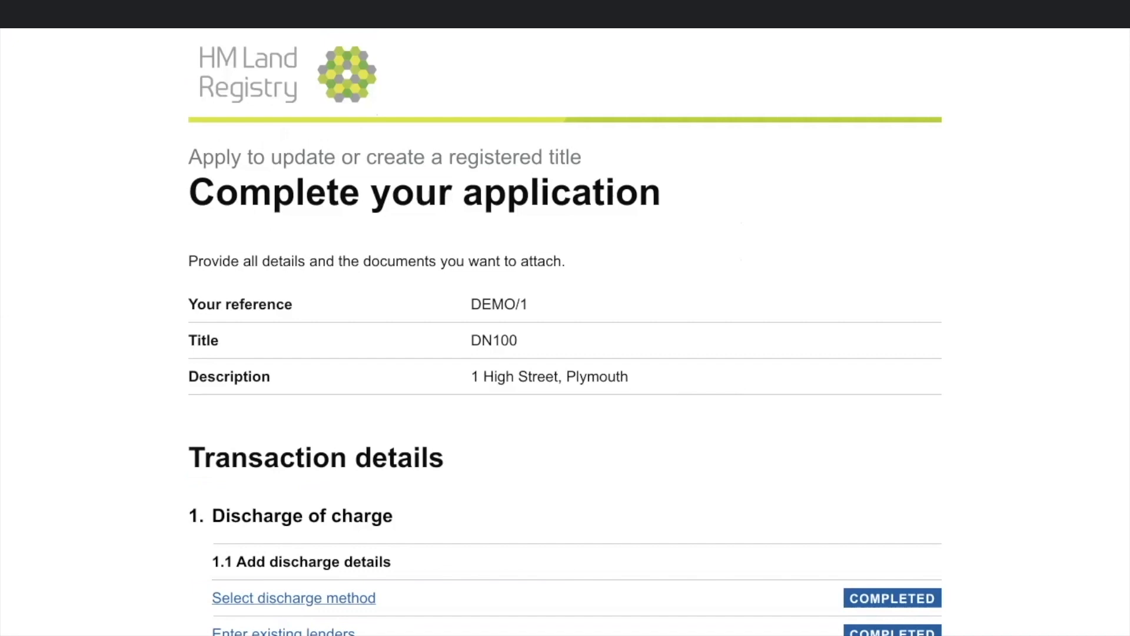
scroll(565, 332, "down", 2)
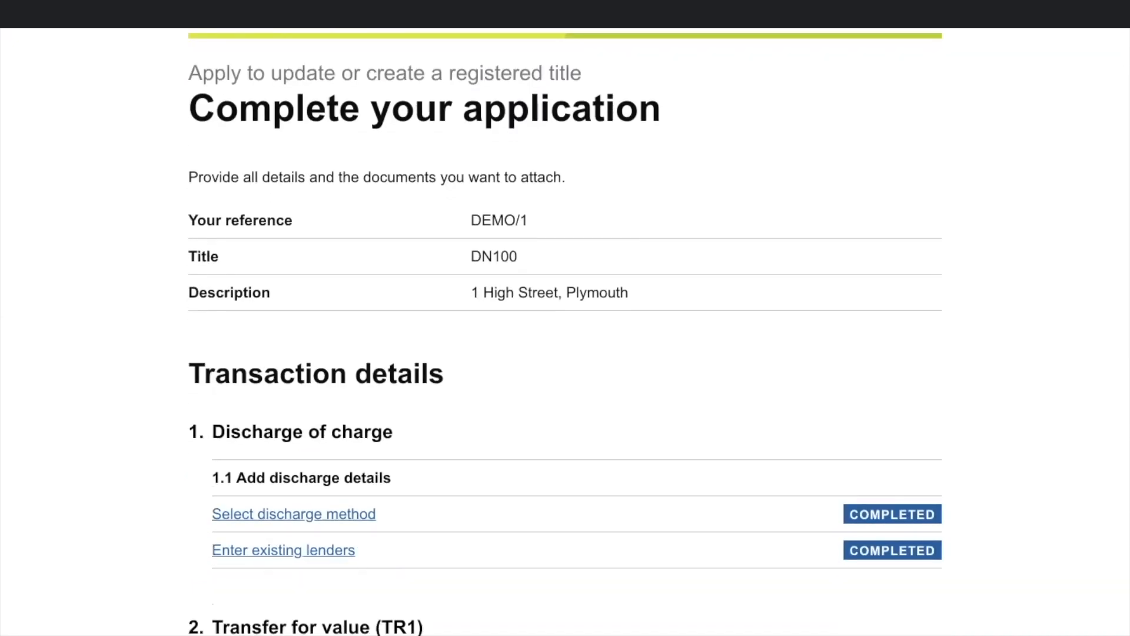
scroll(566, 332, "down", 2)
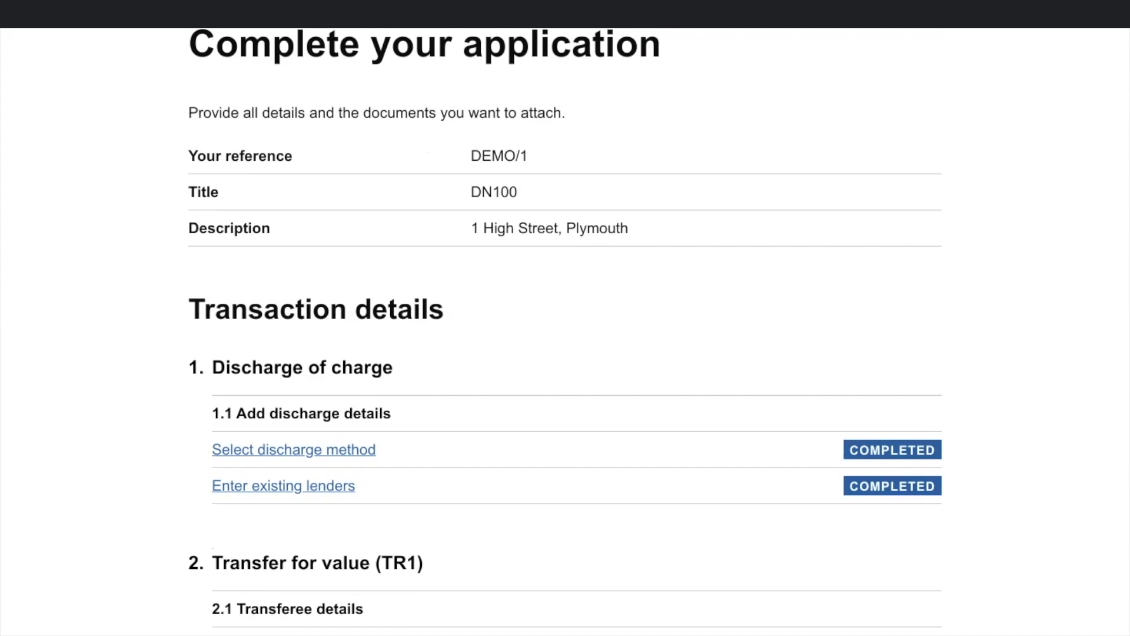
scroll(565, 332, "down", 8)
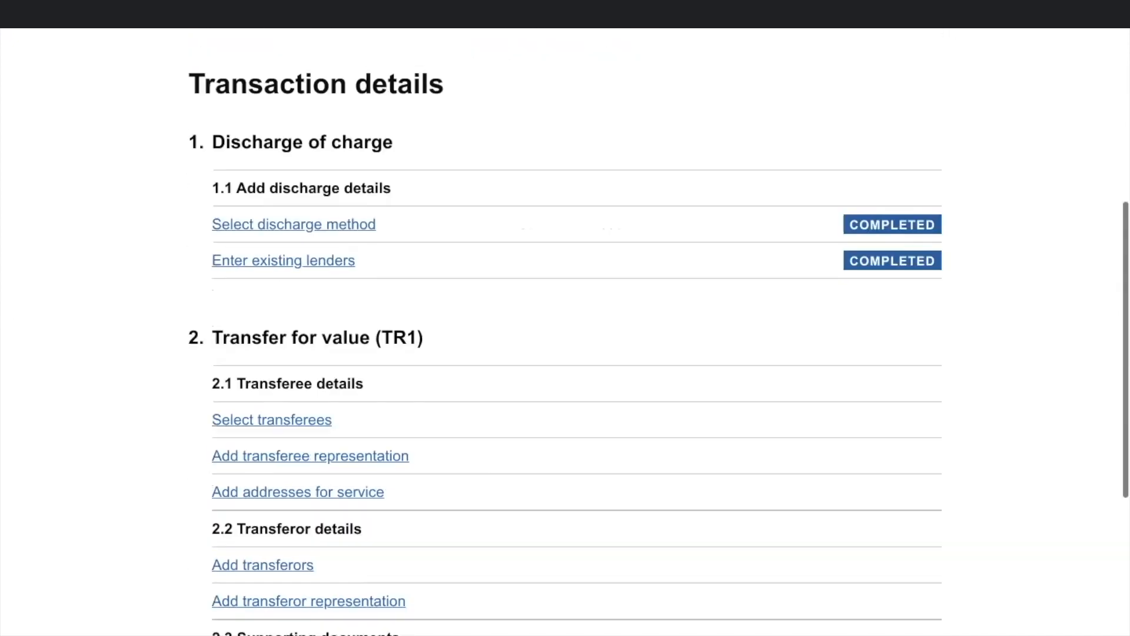
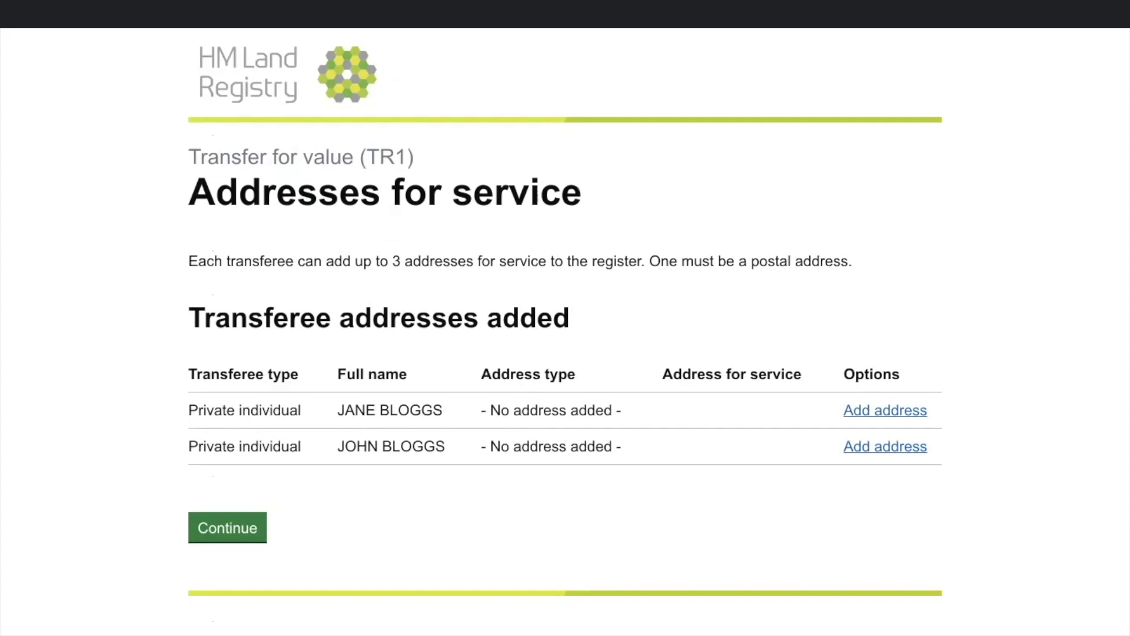
Step: Add a UK postal address for the first transferee from a postcode search, picking the first result
left_click(886, 411)
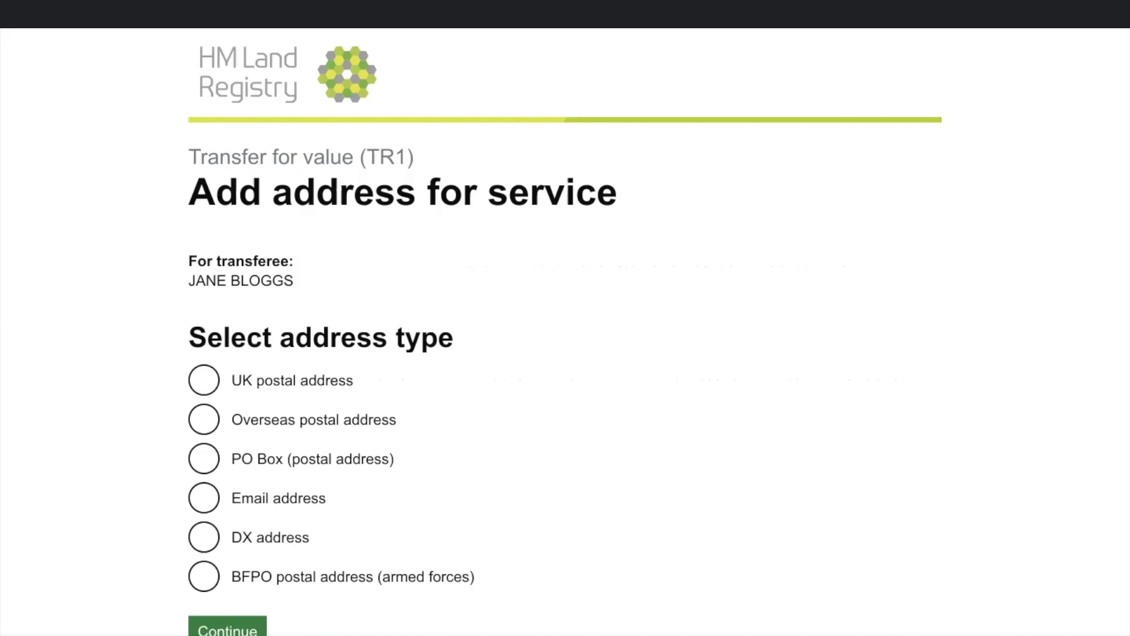
left_click(203, 380)
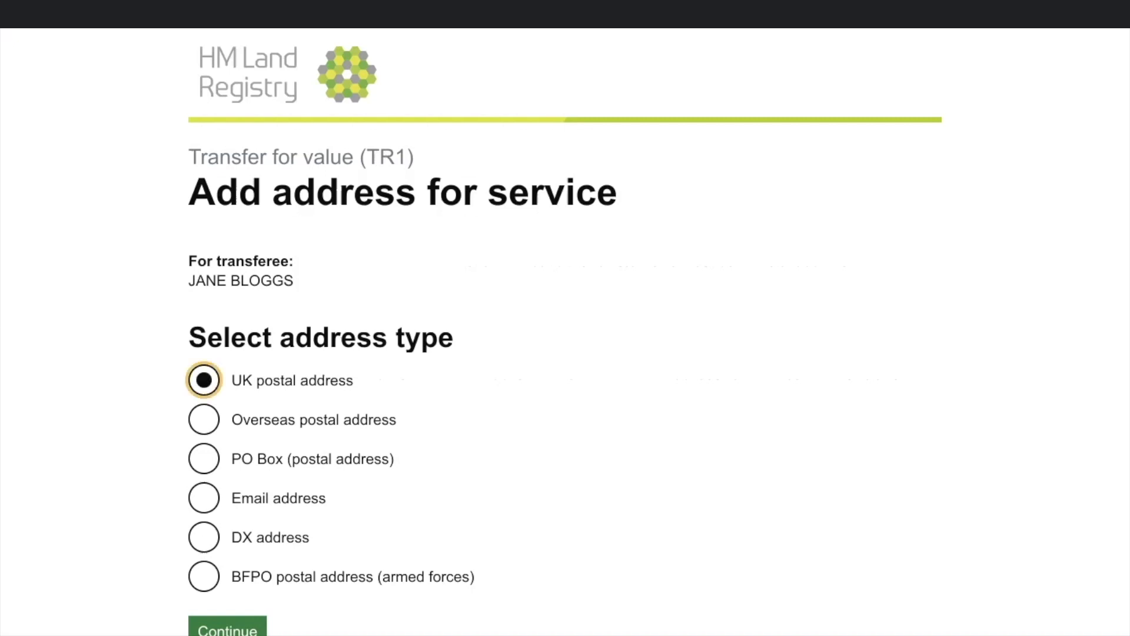
left_click(228, 628)
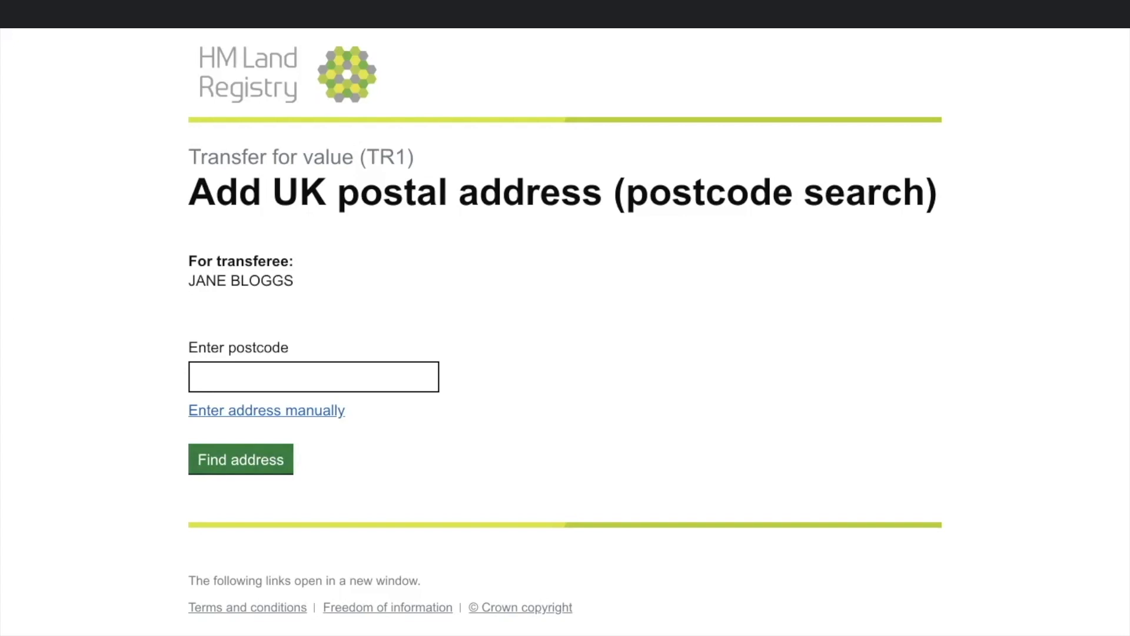
left_click(314, 377)
type("EX1")
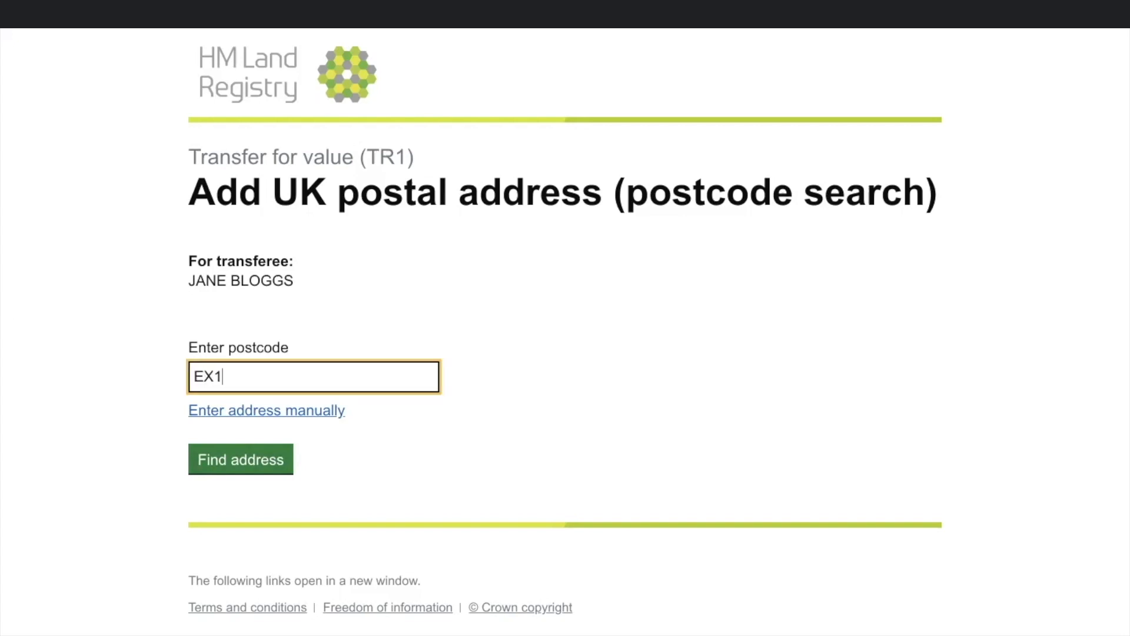
type(" 3JS")
key("Return")
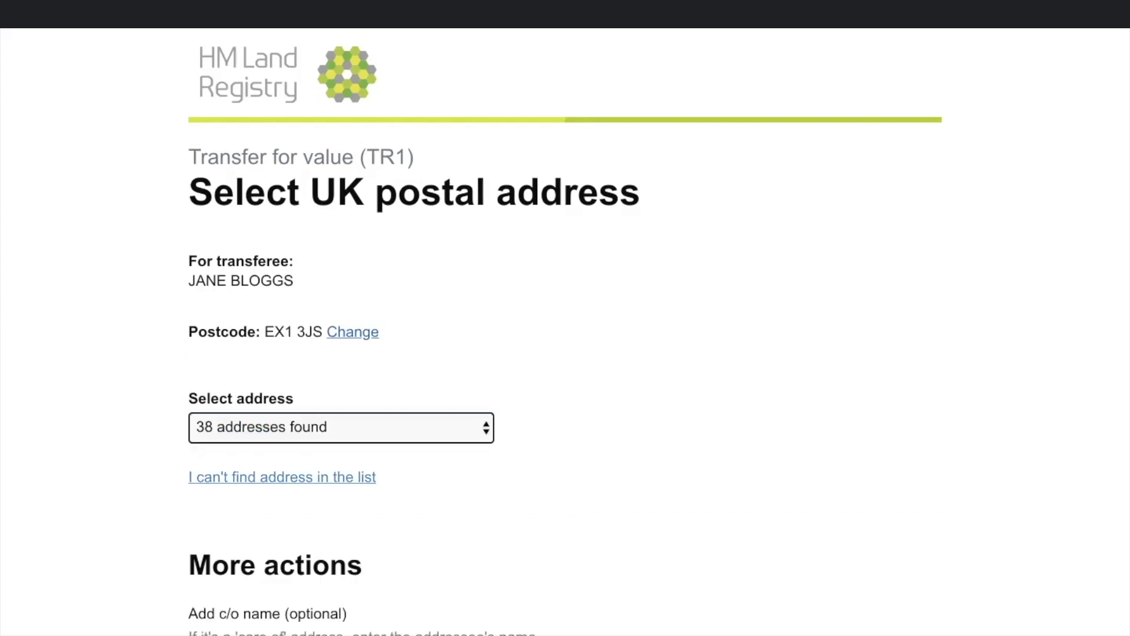
key("Tab")
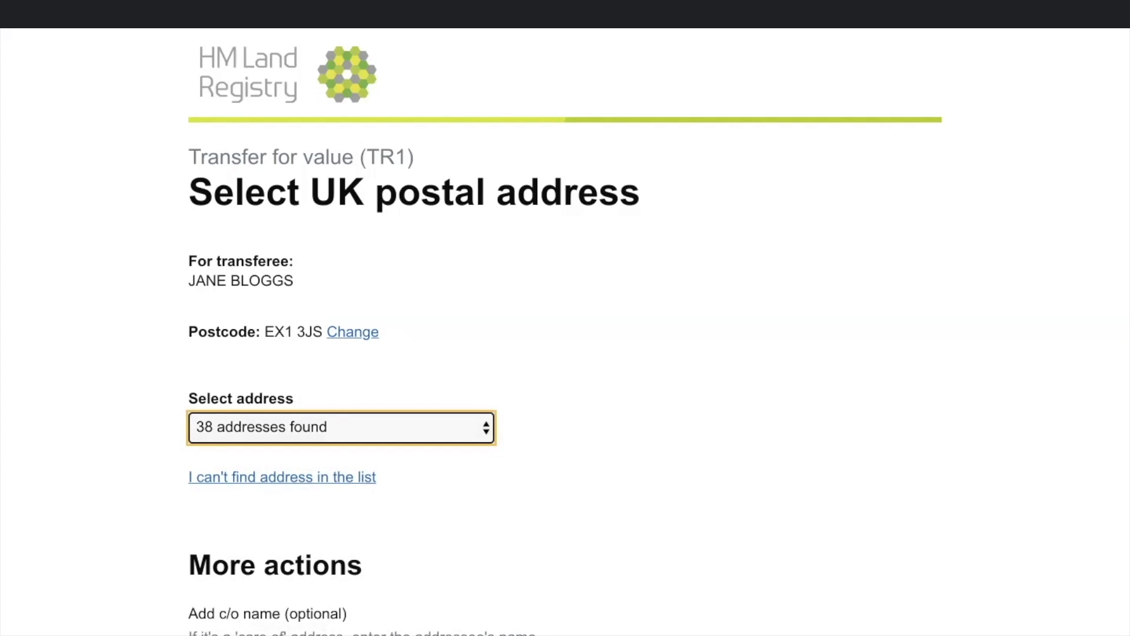
key("space")
key("Down")
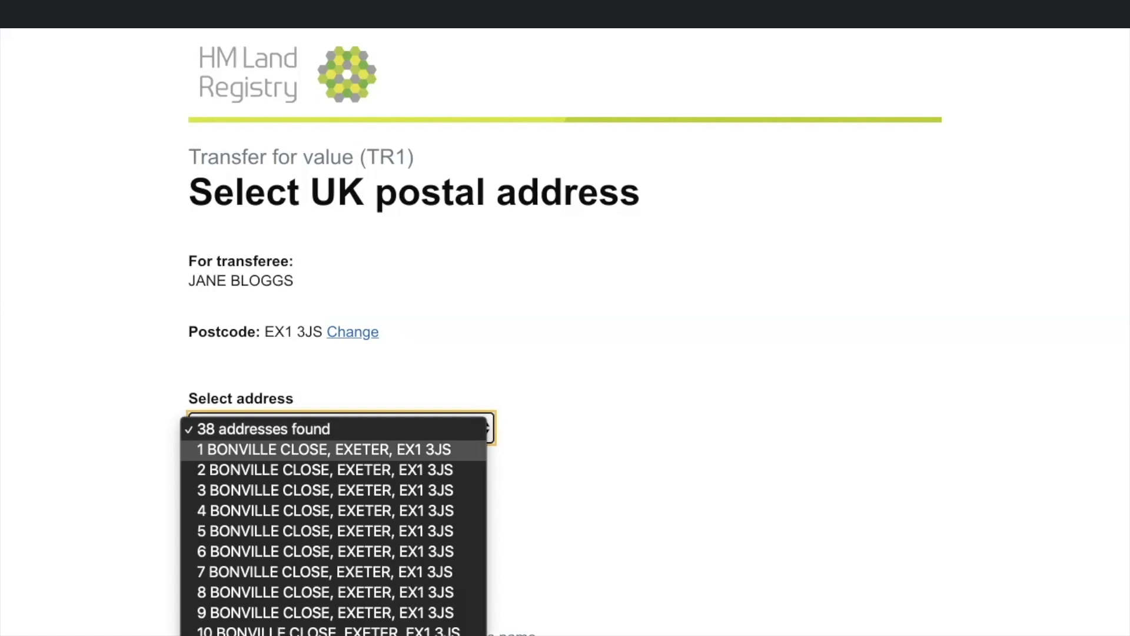
key("Return")
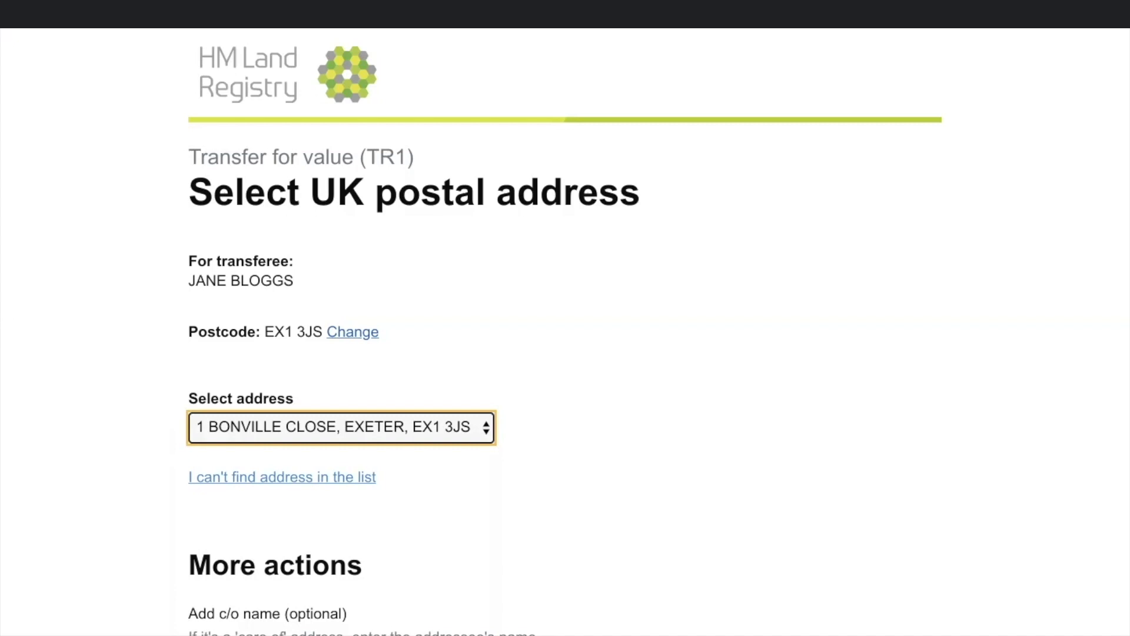
Step: Apply the same postal address to the second transferee and save it
scroll(565, 330, "down", 3)
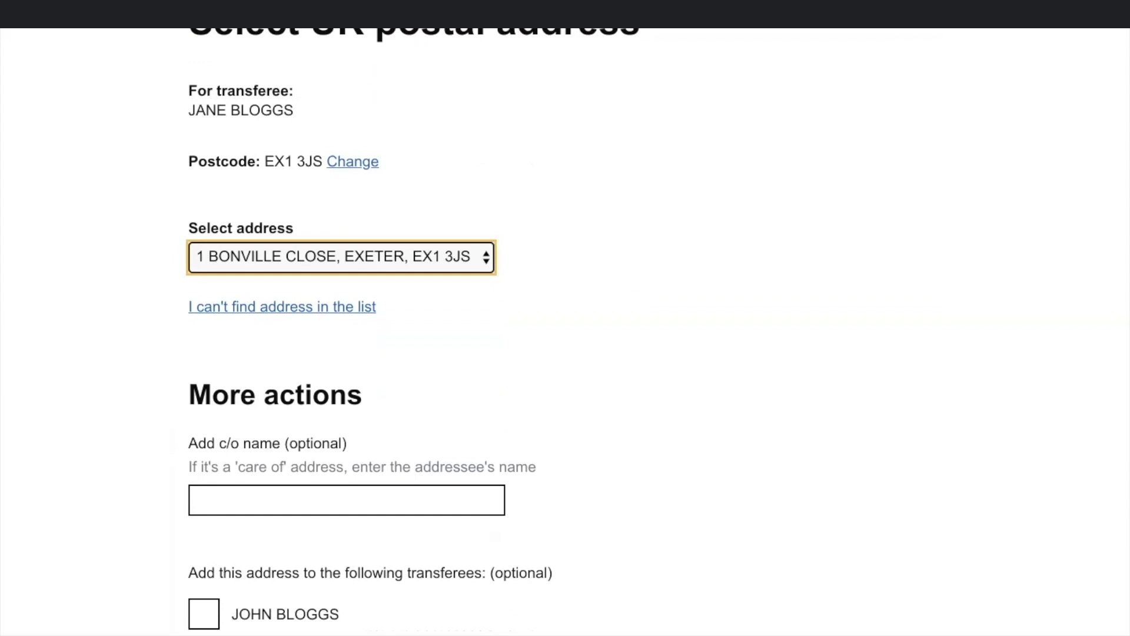
scroll(565, 330, "down", 1)
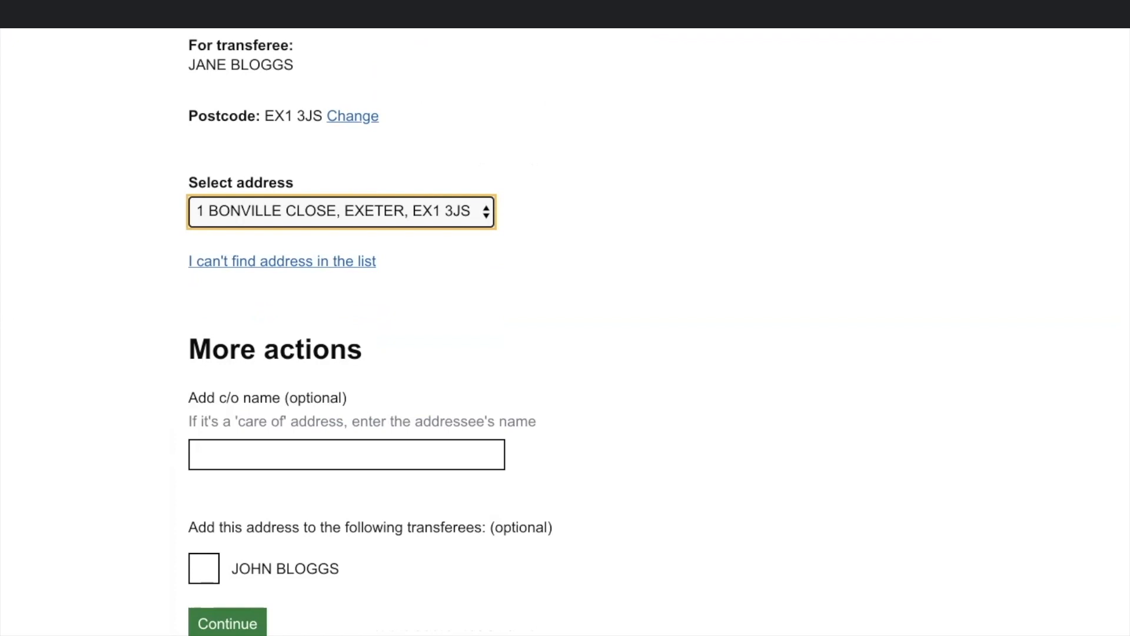
left_click(204, 568)
left_click(227, 623)
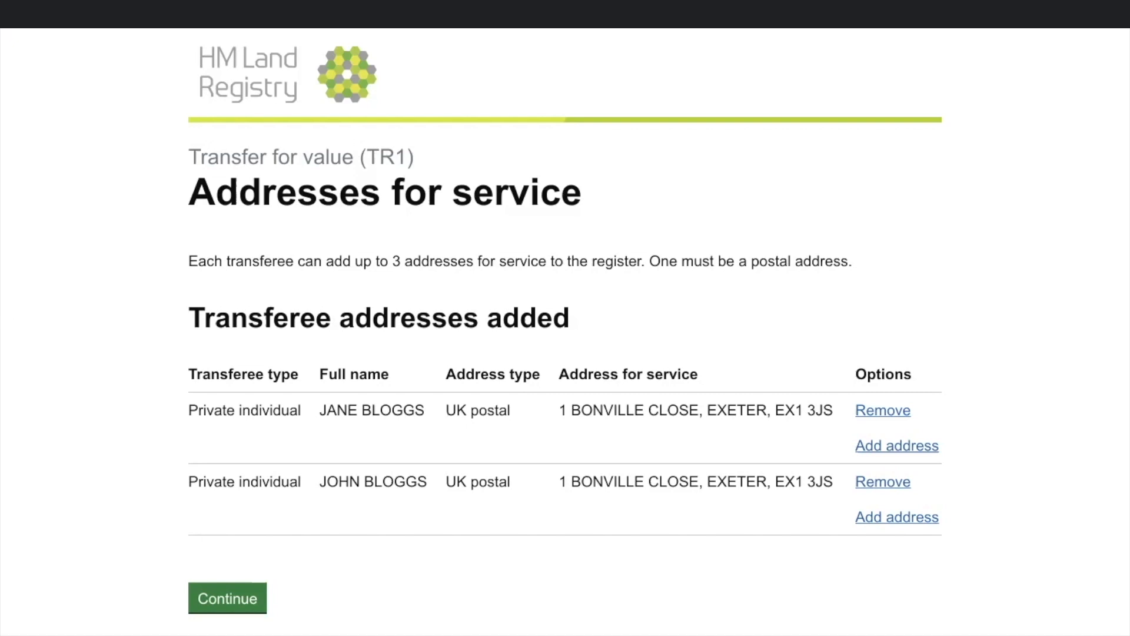
Step: Add the first transferee's e-mail address as an Email address for service
left_click(897, 446)
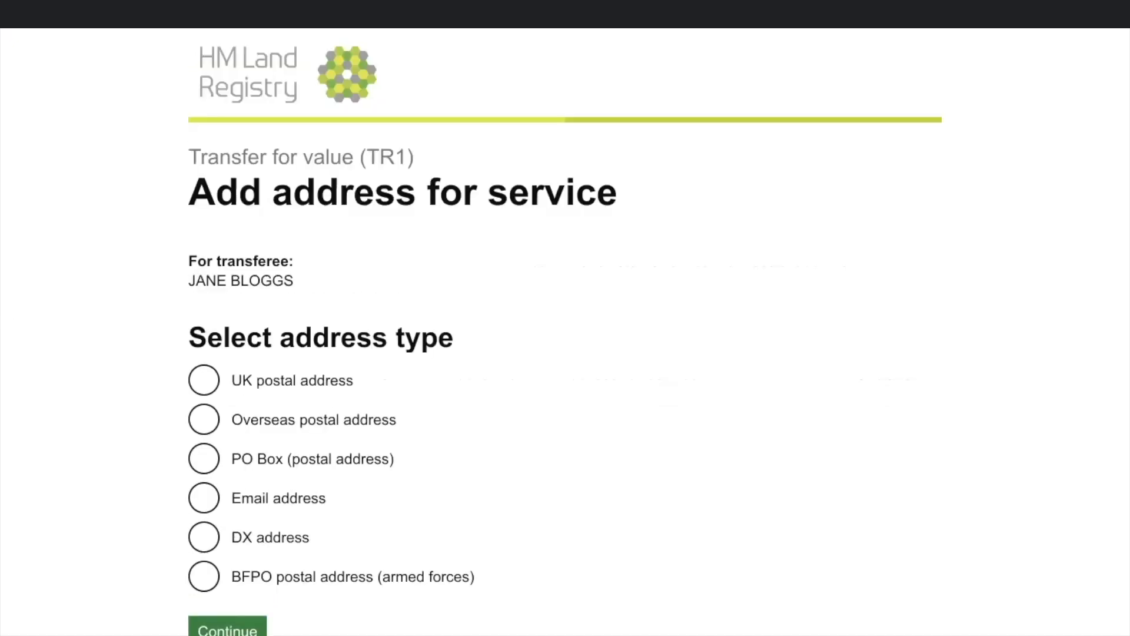
left_click(204, 498)
left_click(228, 627)
left_click(204, 498)
left_click(228, 627)
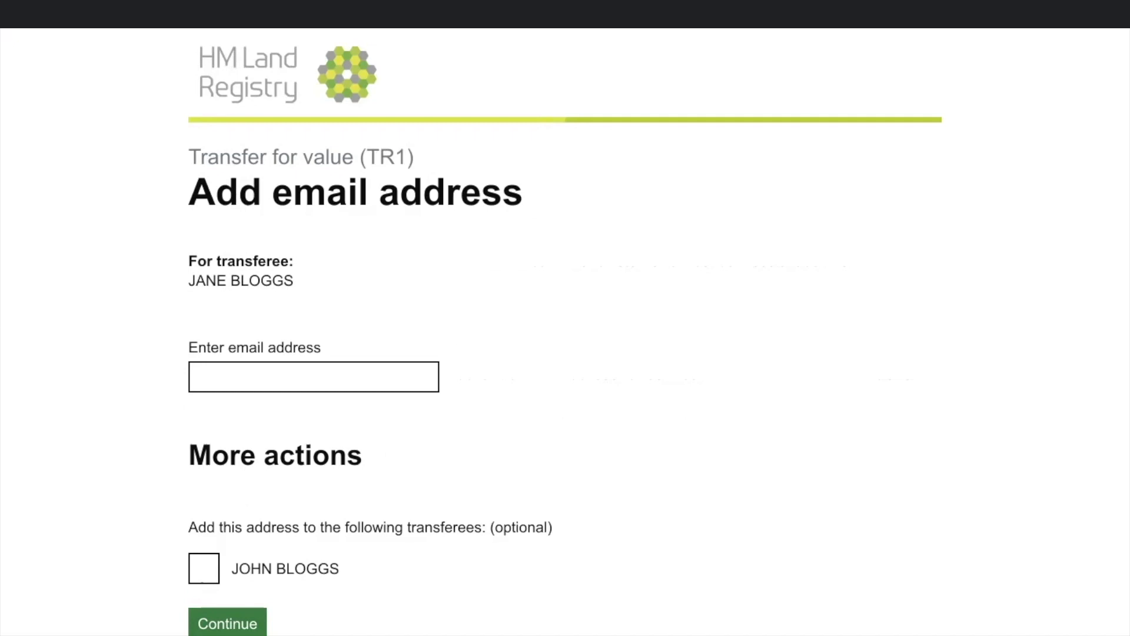
left_click(313, 377)
type("JANE")
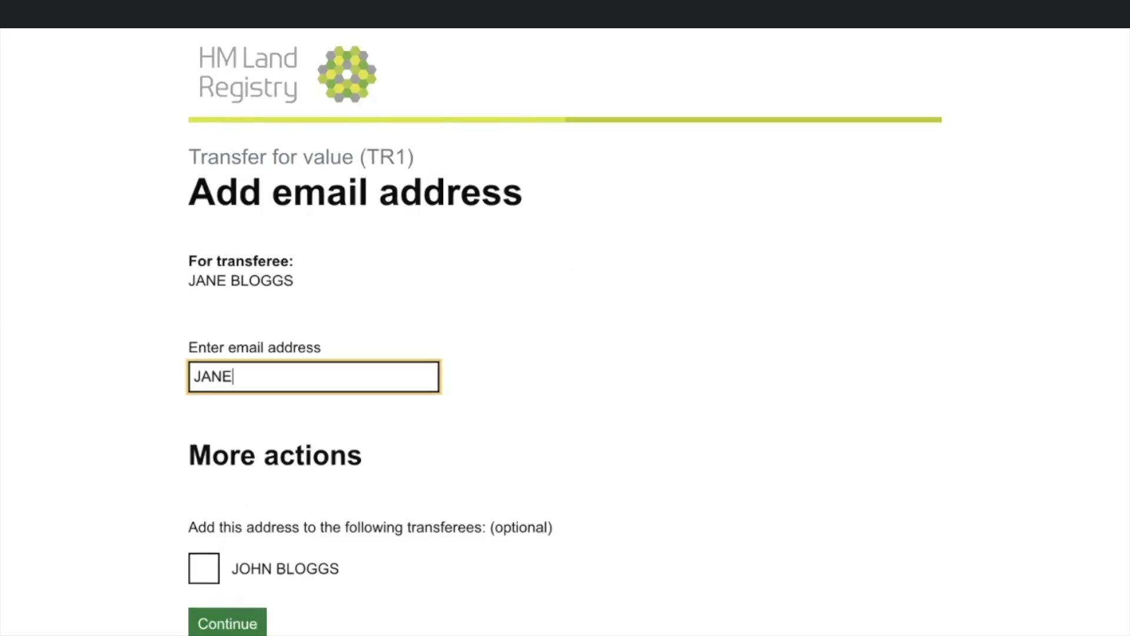
type(".BLOGGS")
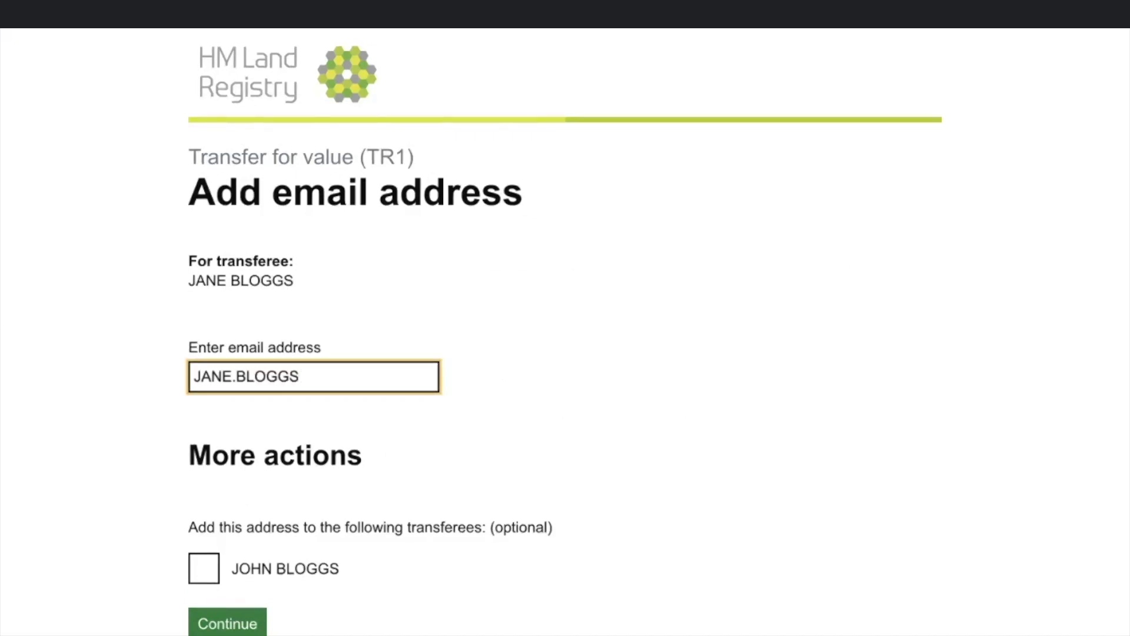
type("@EMAIL")
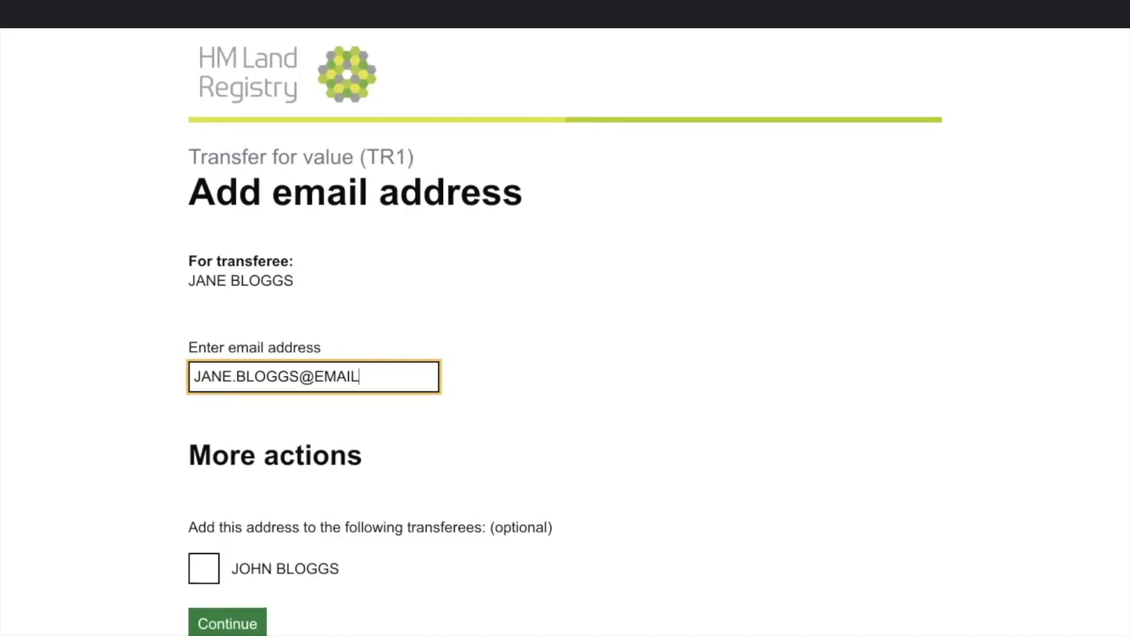
type(".COM")
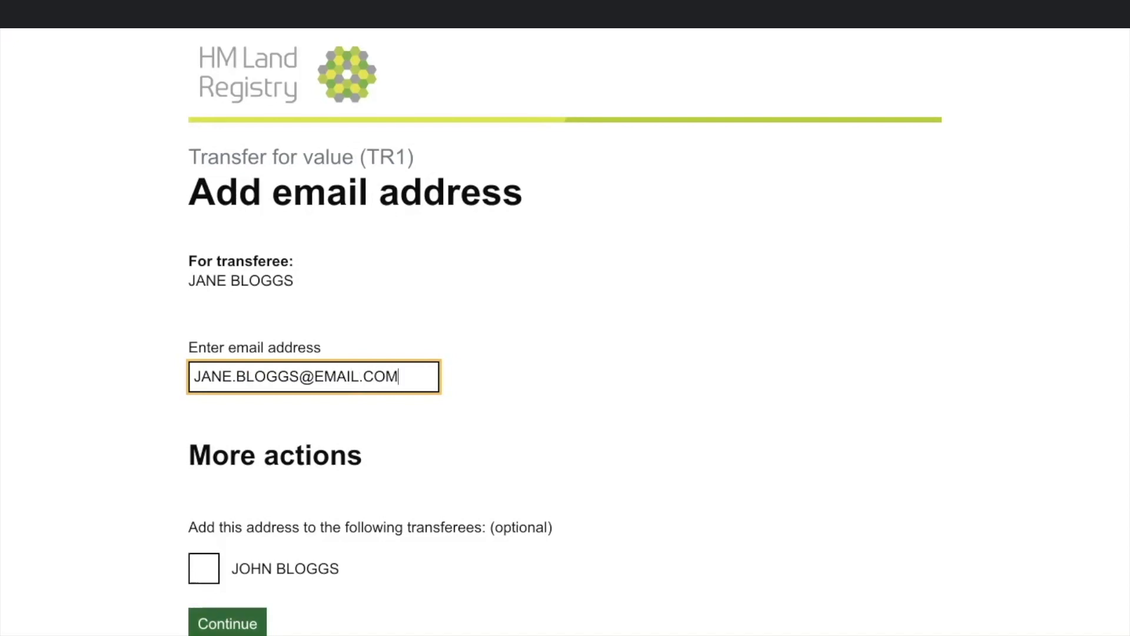
left_click(227, 623)
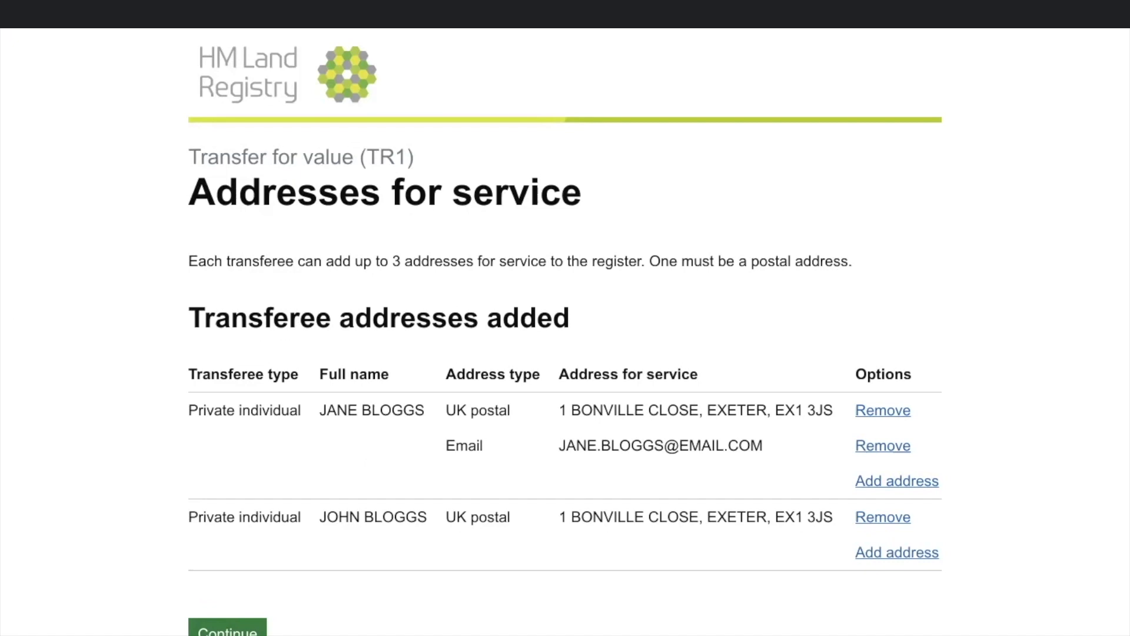
Step: Start a BFPO address for the second transferee, entering the service number and unit 112
left_click(897, 552)
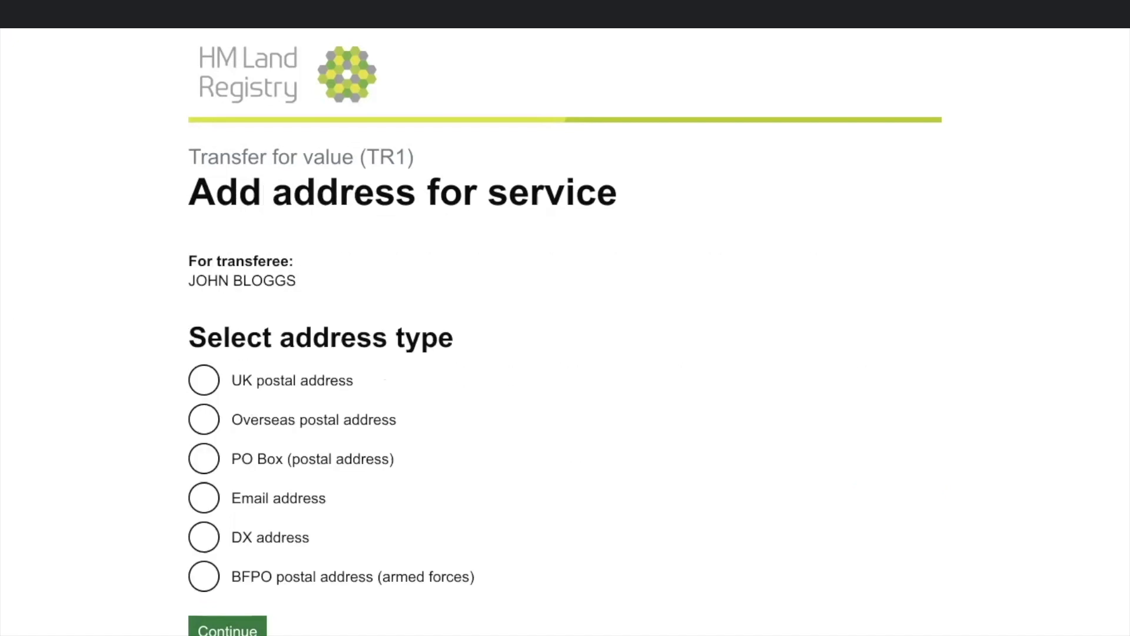
left_click(204, 576)
left_click(227, 628)
scroll(565, 330, "down", 2)
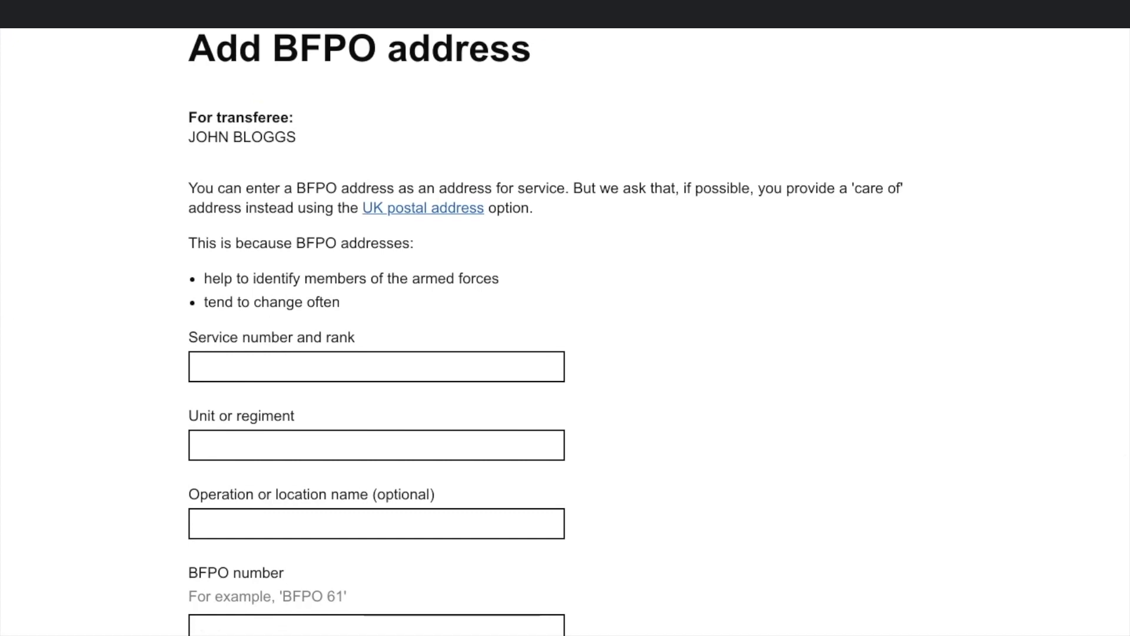
left_click(377, 366)
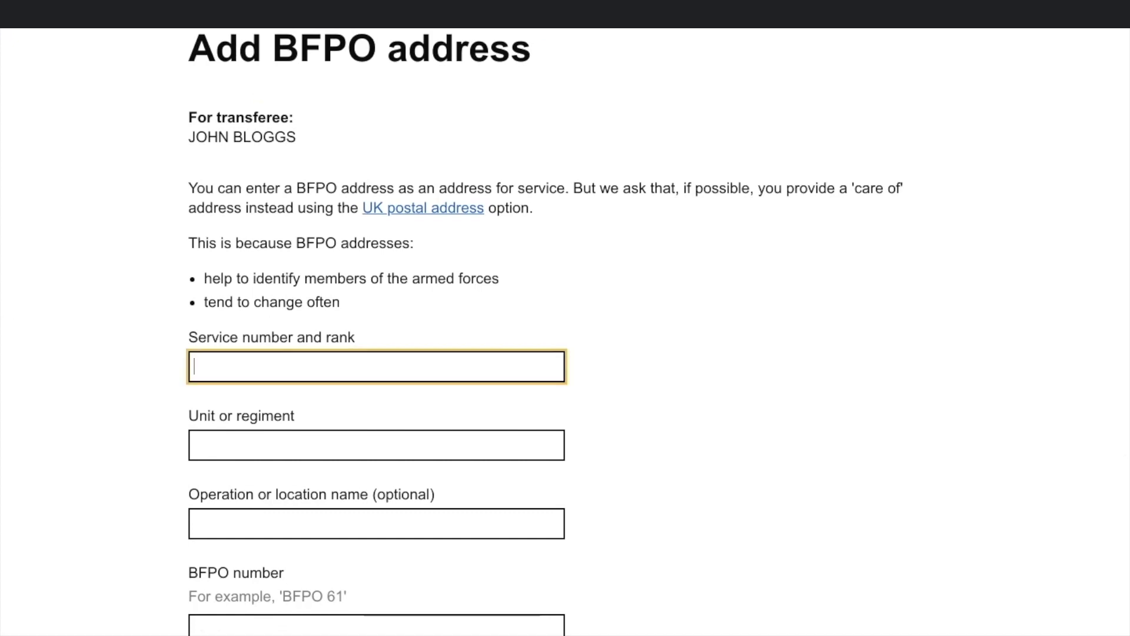
type("1122")
key("Tab")
type("112")
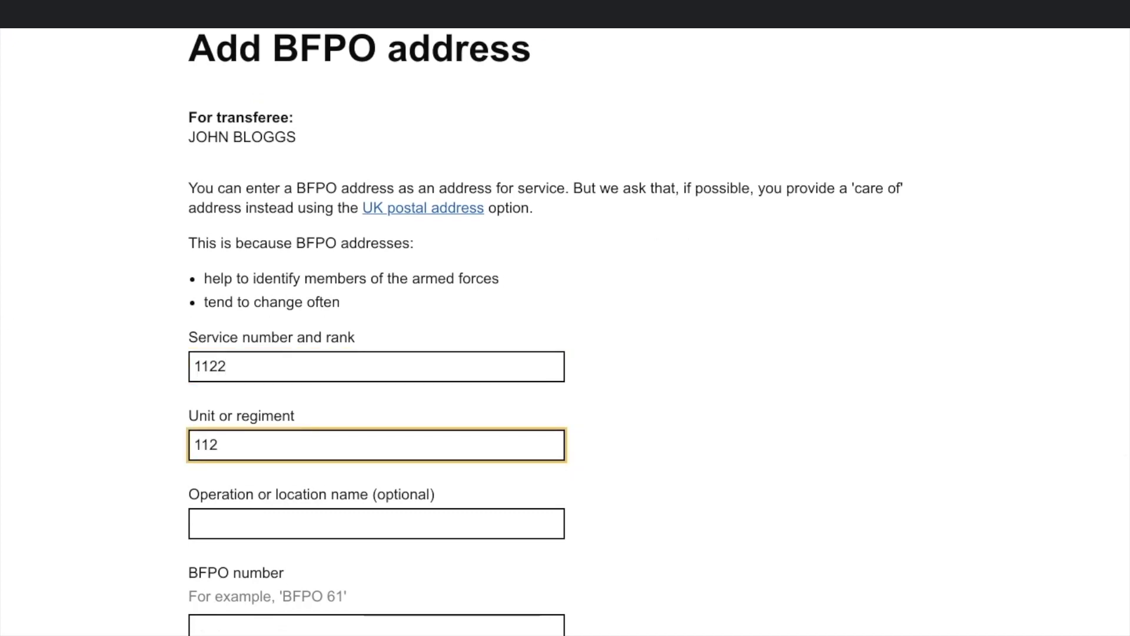
Step: Add operation DEMO DRS, the BFPO number and the first transferee as care-of name, then save and continue
scroll(566, 330, "down", 1)
key("Tab")
type("DEM")
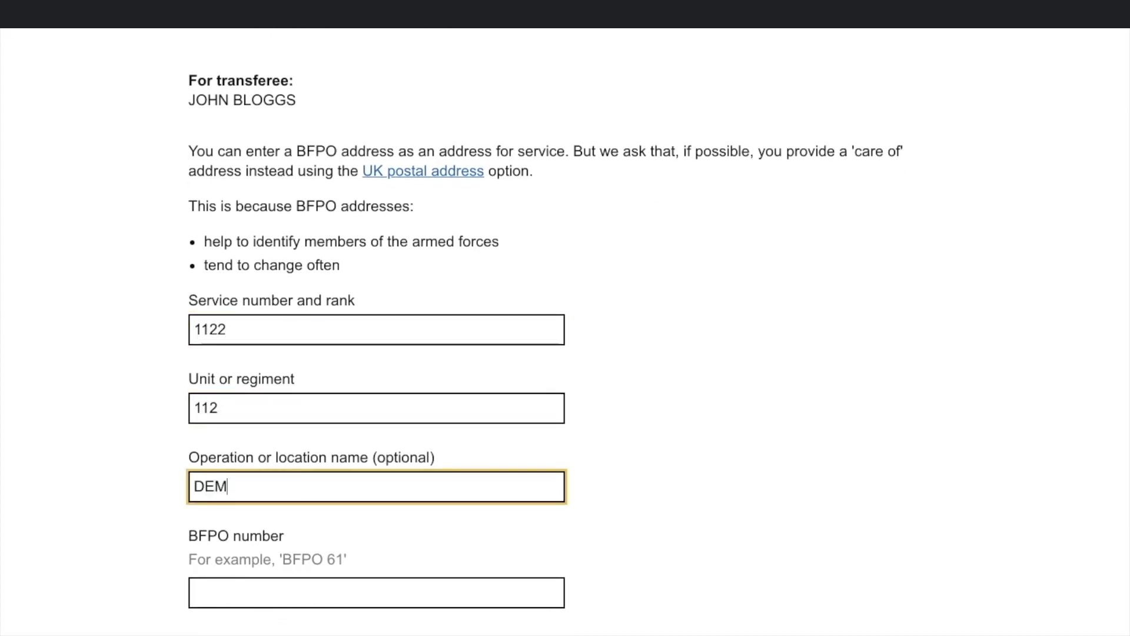
type("O DRS")
key("Tab")
type("BFPO 123")
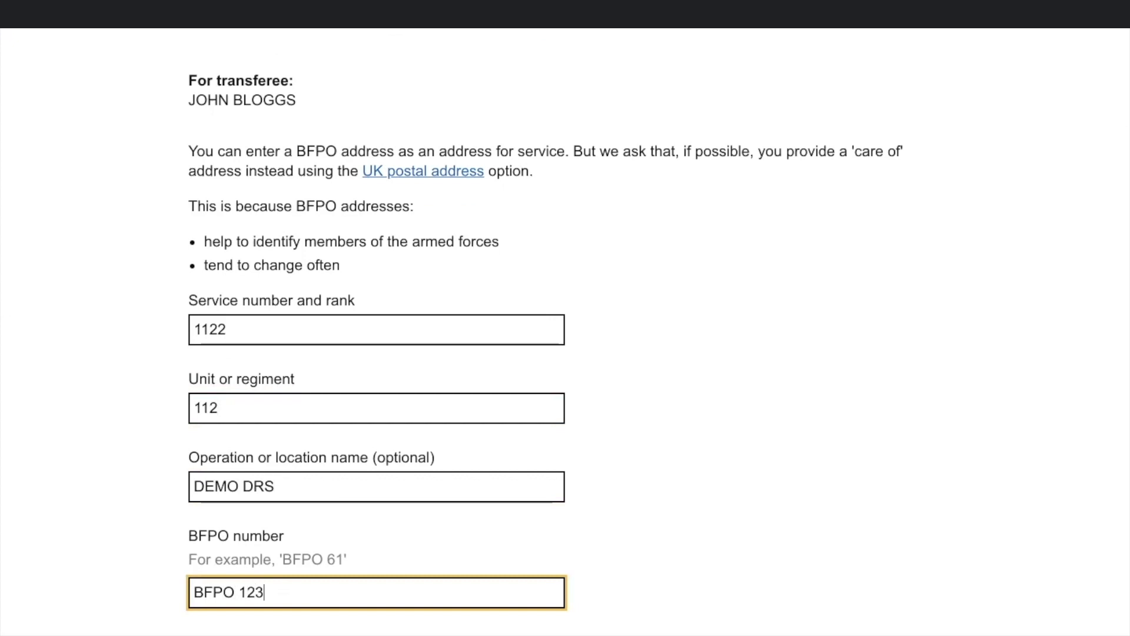
scroll(565, 330, "down", 4)
key("Tab")
type("JANE BLO")
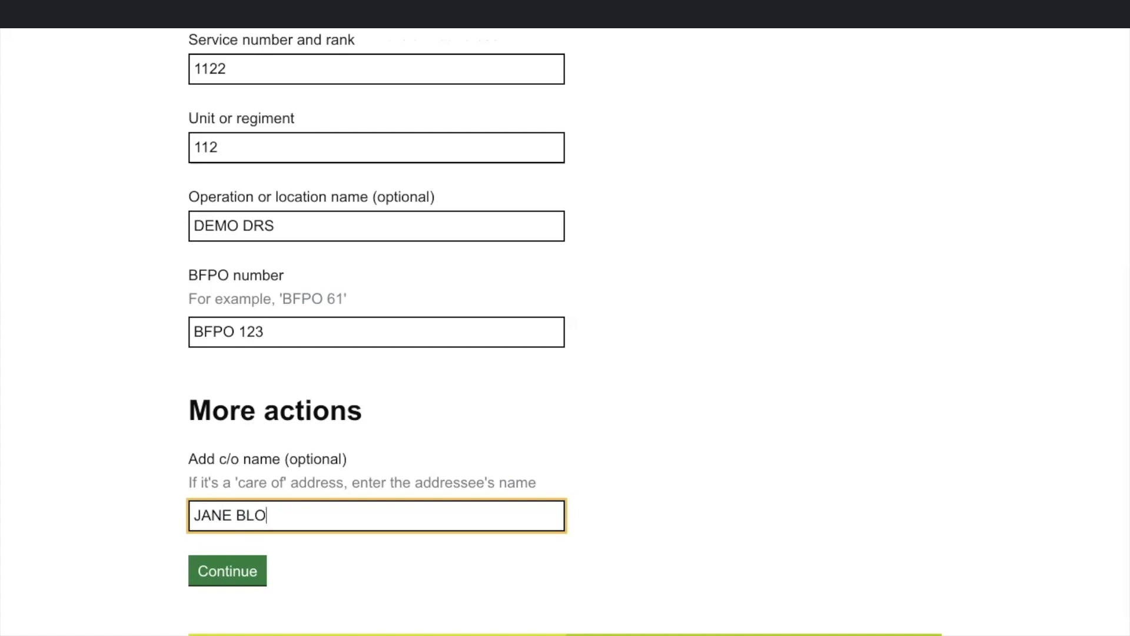
type("GGS")
key("Tab")
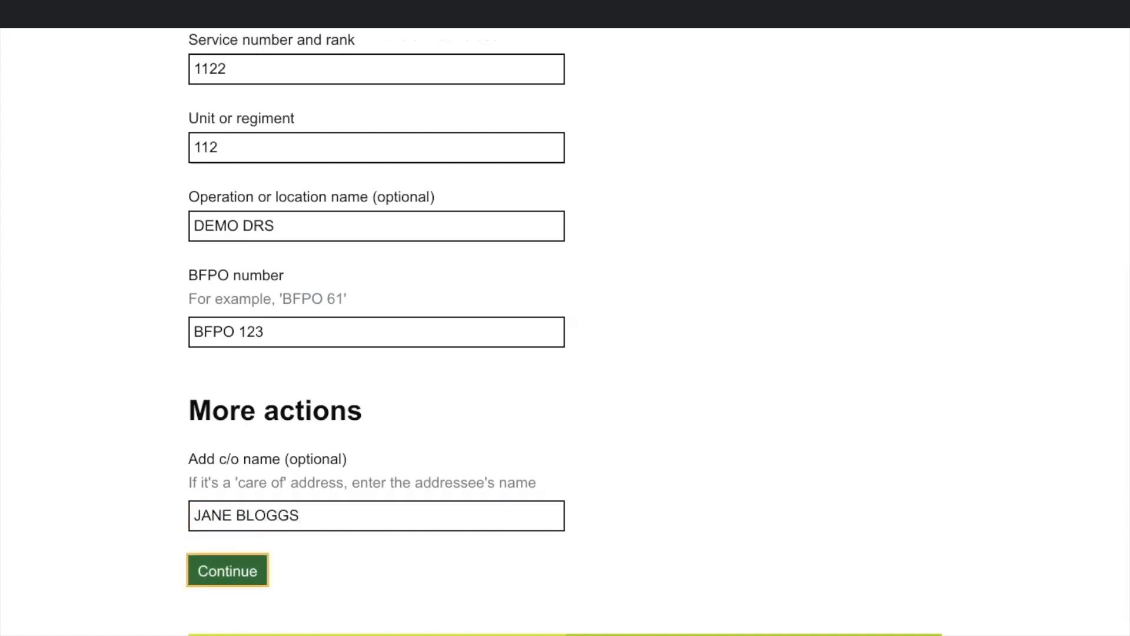
key("Return")
scroll(565, 330, "down", 3)
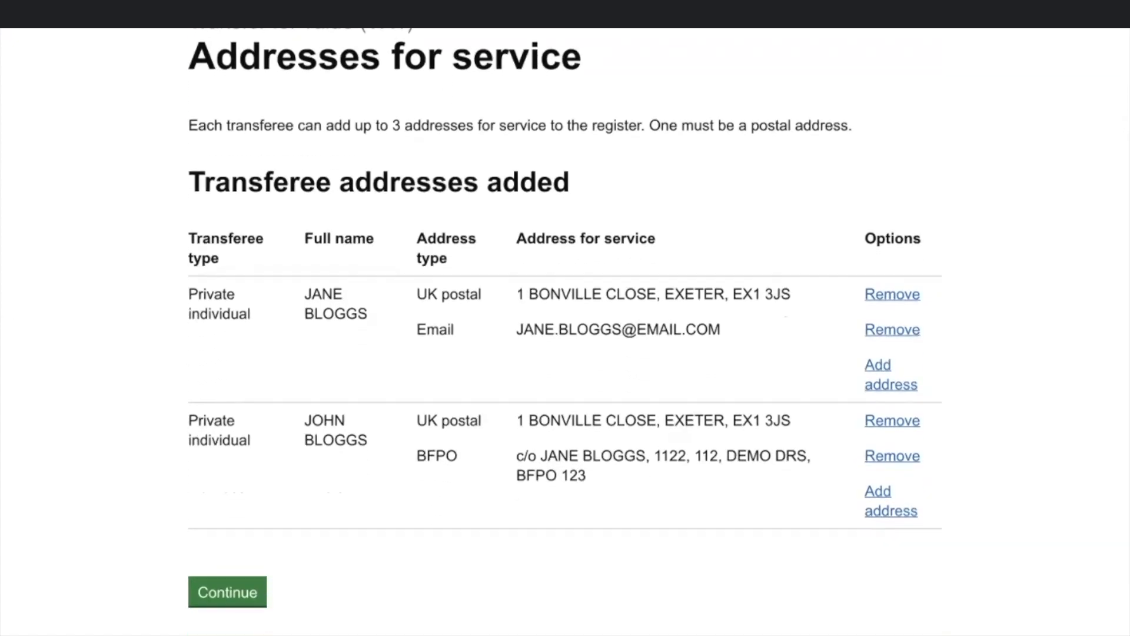
scroll(565, 330, "down", 1)
left_click(227, 546)
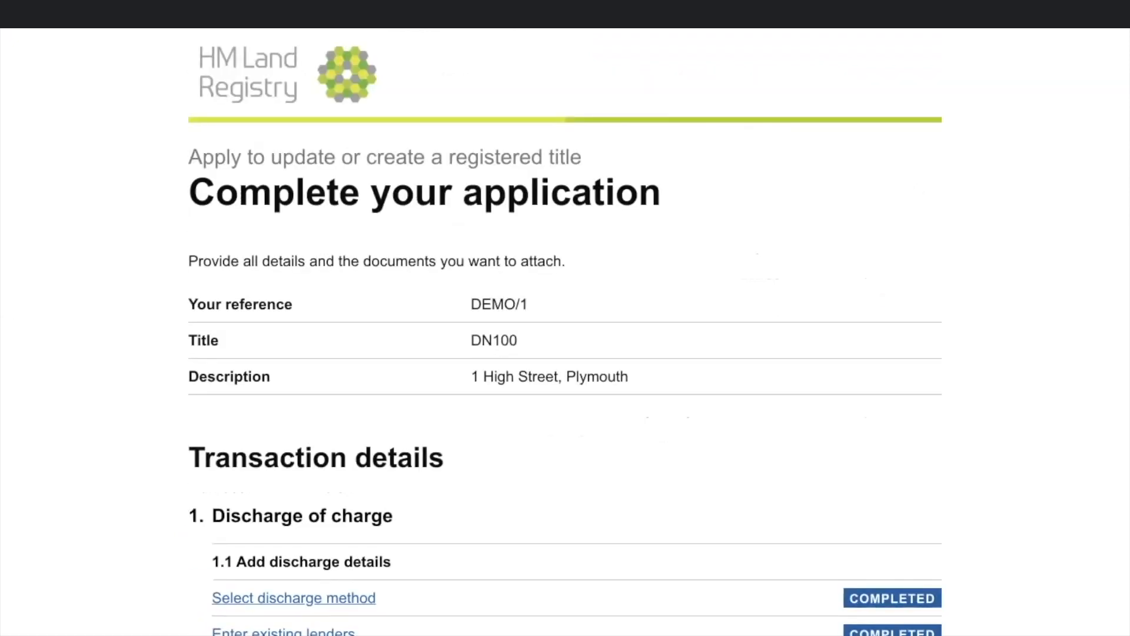
Step: Open 'Add transferors' from further down the Complete your application task list
scroll(566, 330, "down", 8)
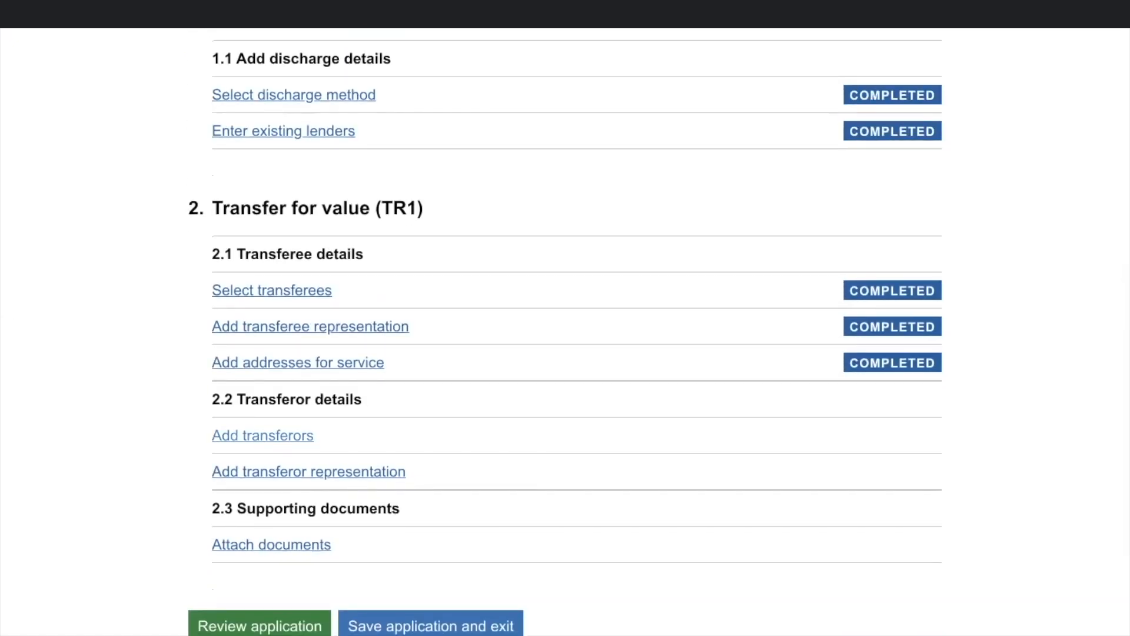
left_click(262, 435)
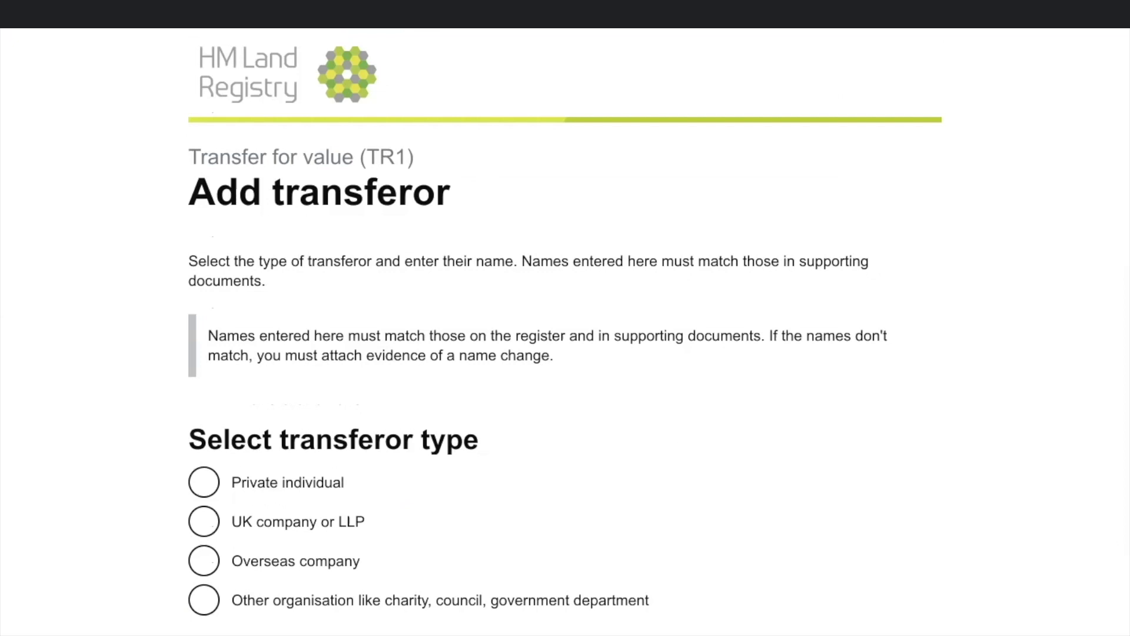
Step: Add ANOTHER ORGANISATION as an 'Other organisation' transferor and accept the Transferors summary
left_click(204, 600)
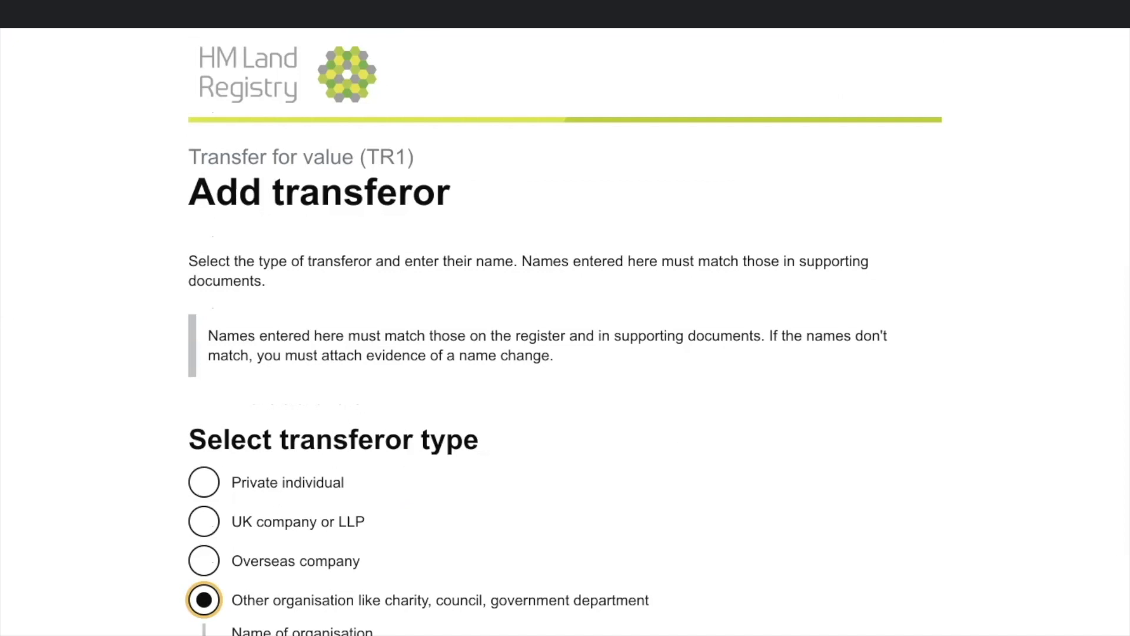
scroll(565, 332, "down", 3)
left_click(409, 514)
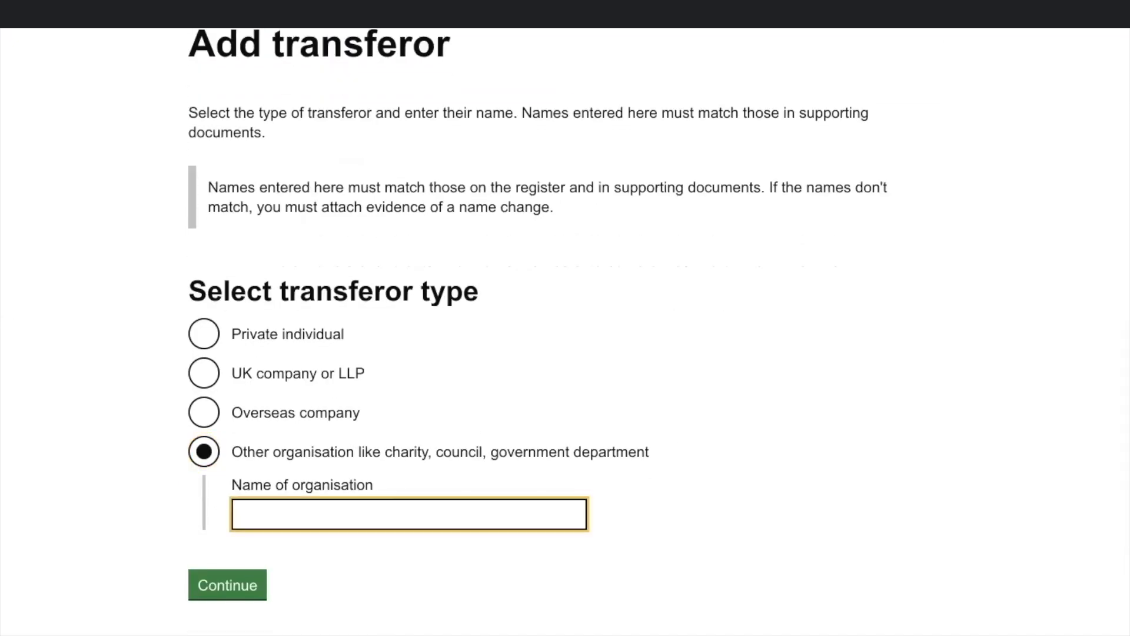
type("ANOTHER ORGANISATION")
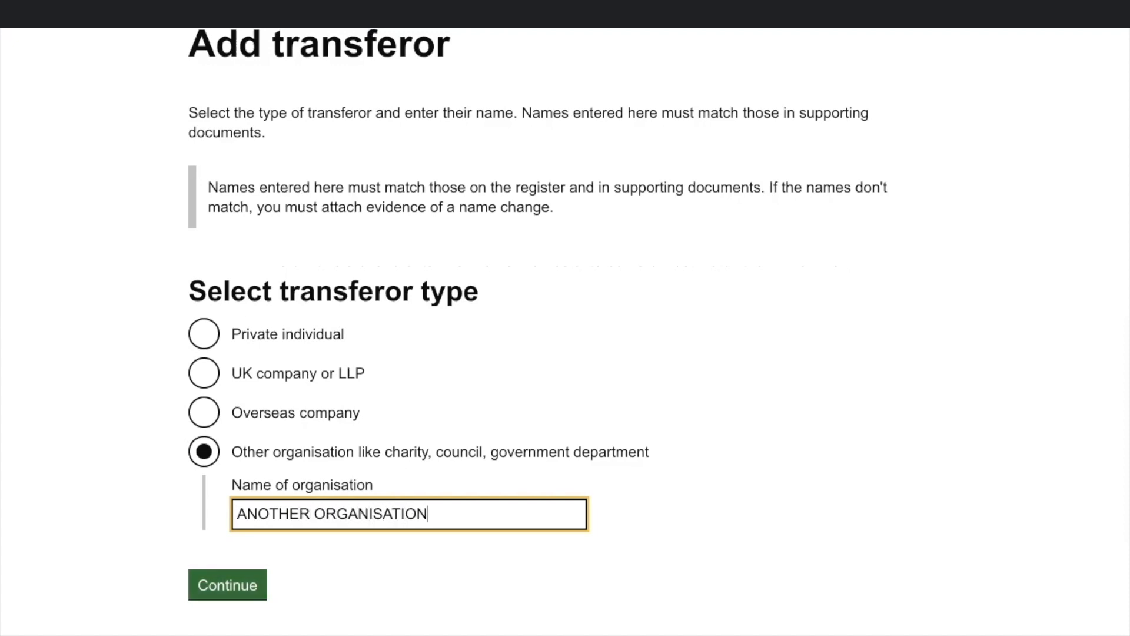
scroll(565, 332, "down", 2)
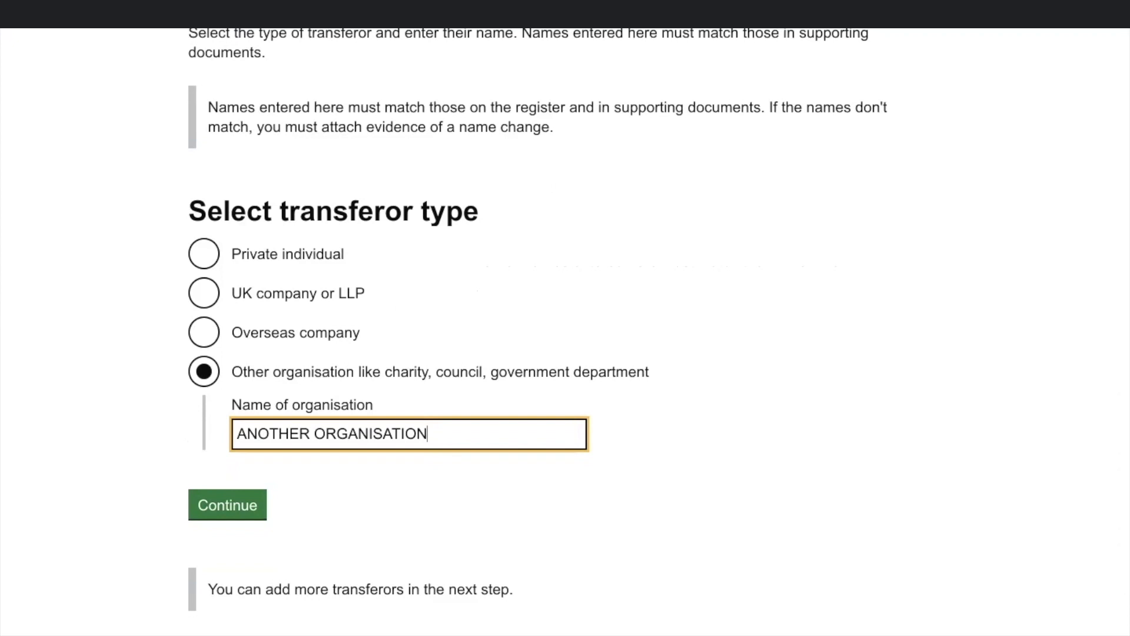
key("Tab")
key("Return")
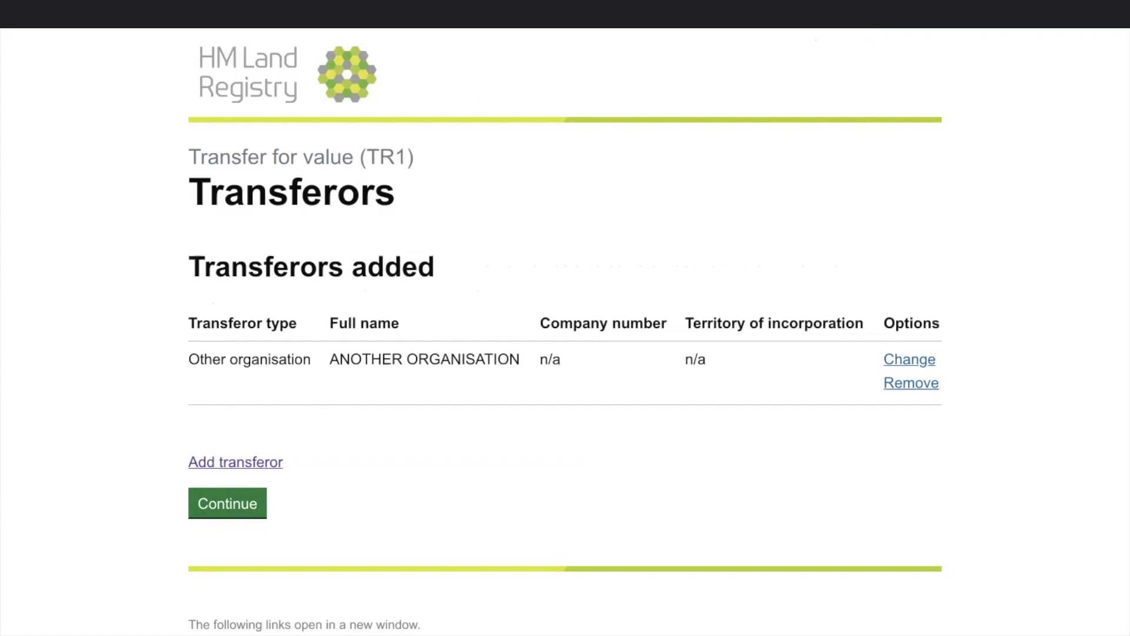
left_click(227, 504)
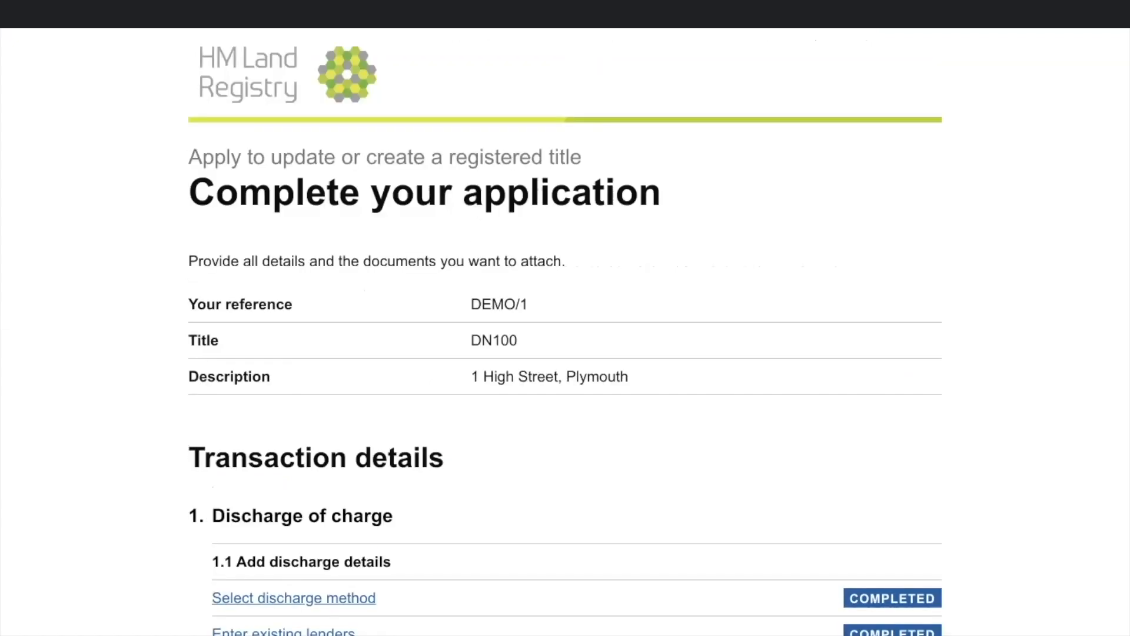
scroll(565, 330, "down", 9)
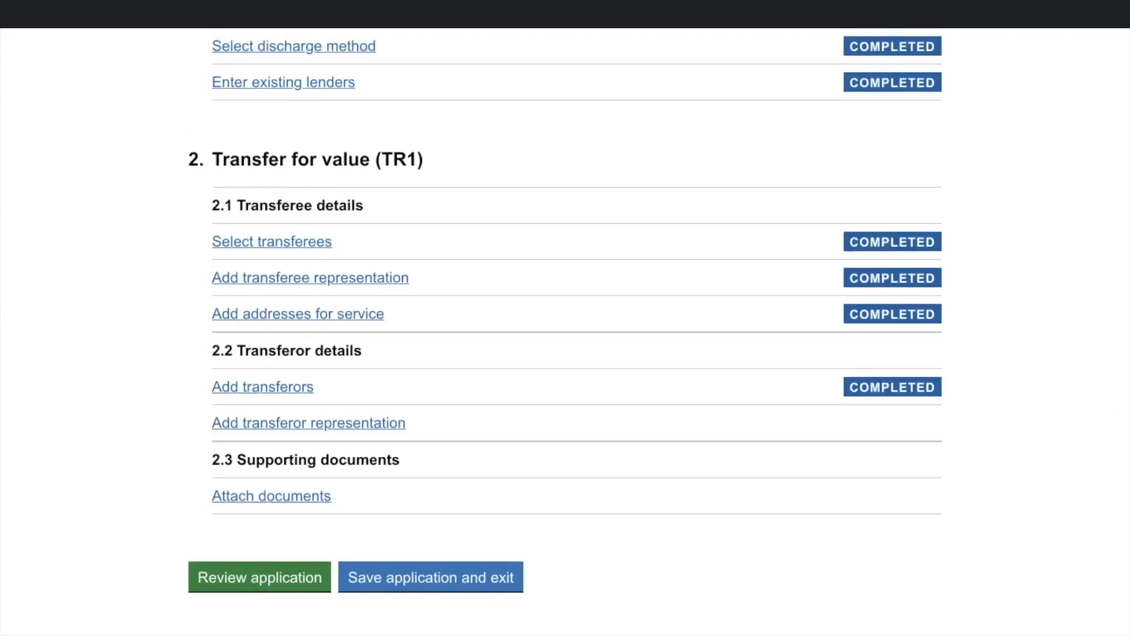
Step: Start representation for ANOTHER ORGANISATION, choosing Other conveyancer
left_click(308, 423)
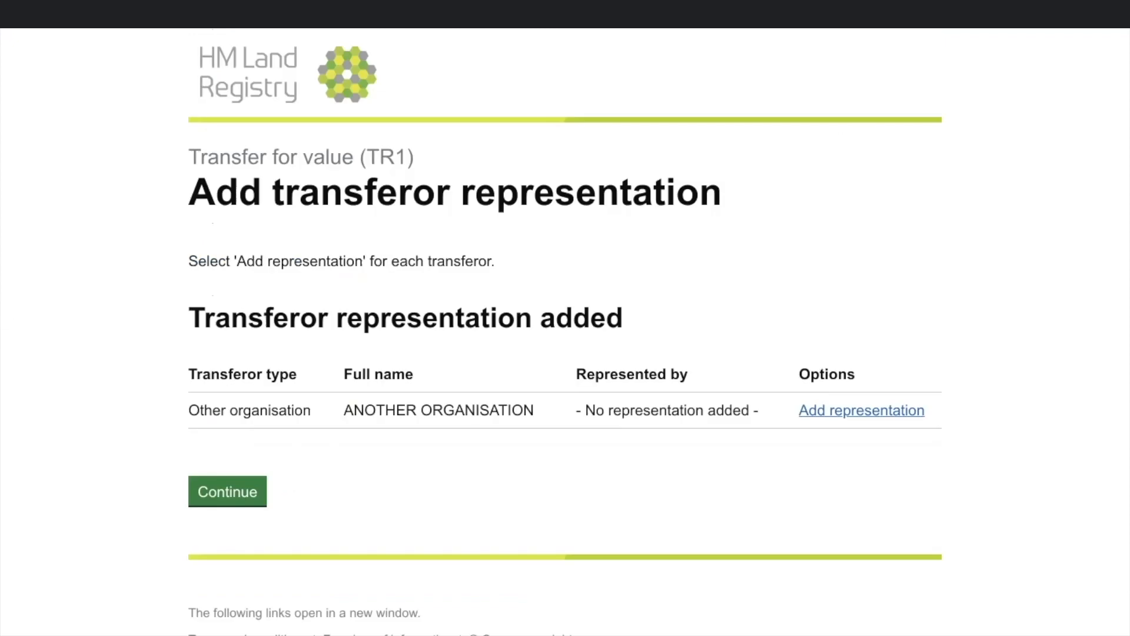
left_click(862, 411)
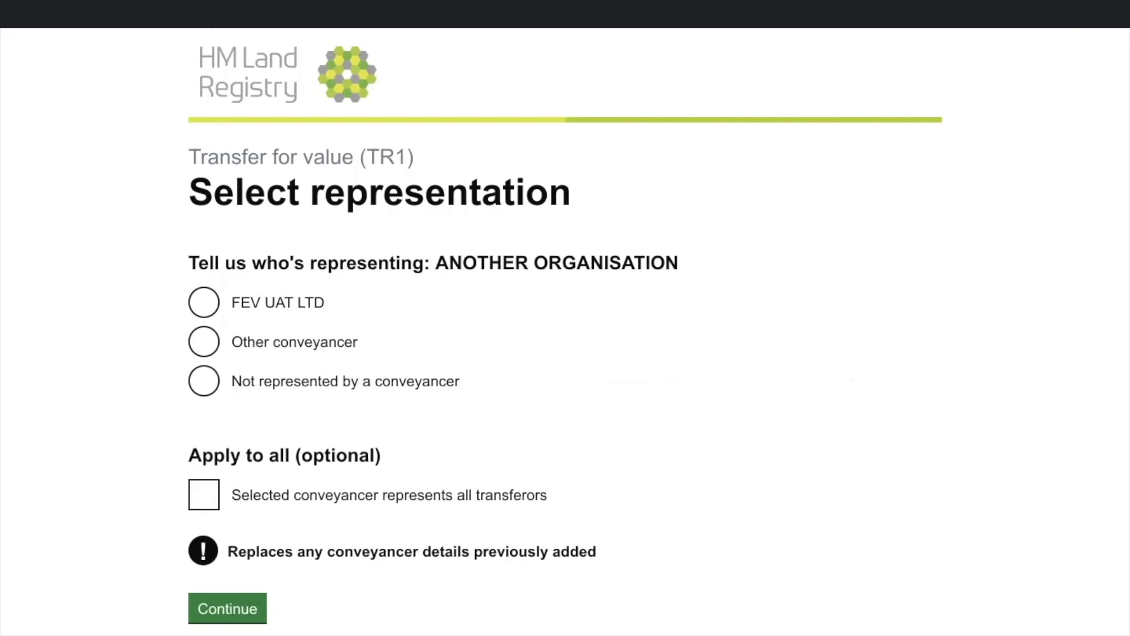
left_click(203, 342)
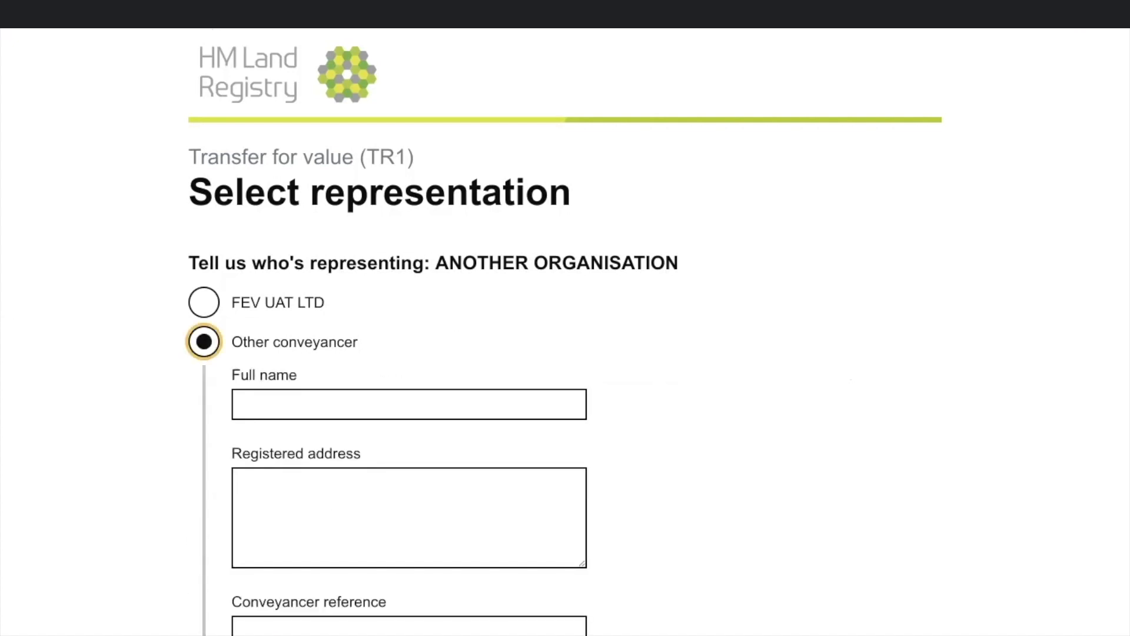
Step: Enter the conveyancer's full name, registered address and reference DEMO/2, then save
scroll(565, 330, "down", 1)
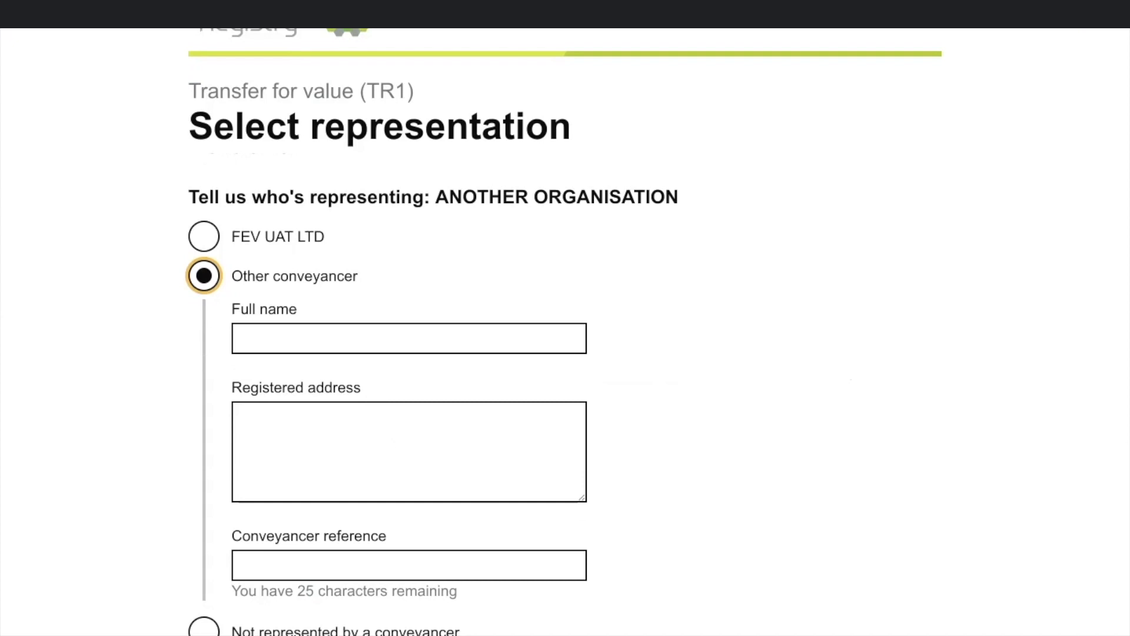
scroll(565, 329, "down", 1)
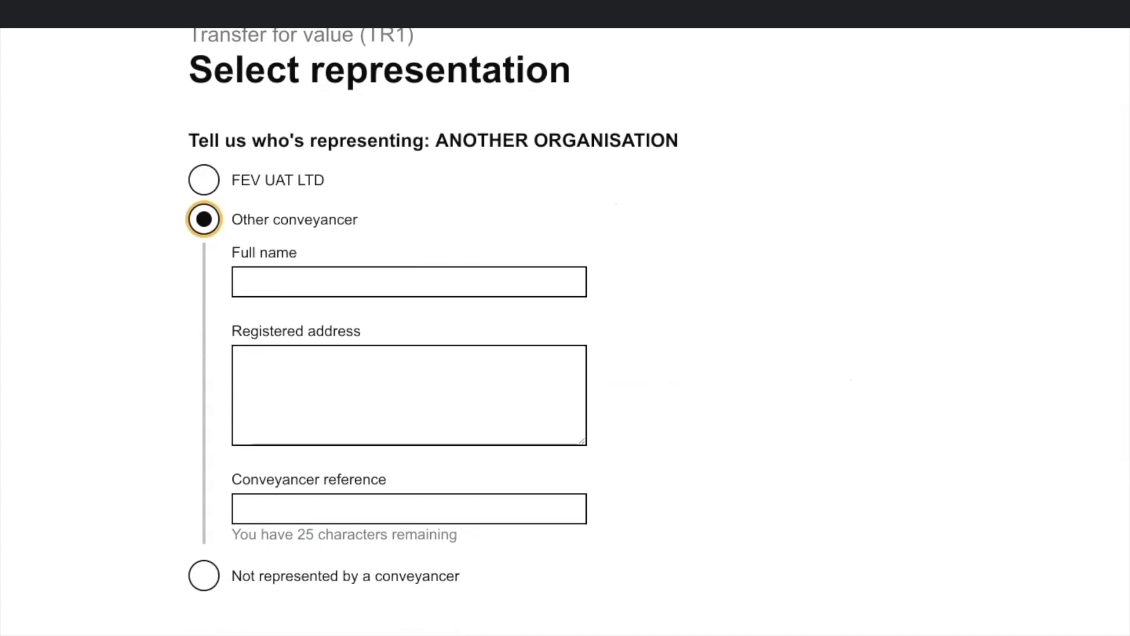
scroll(565, 329, "down", 1)
key("Tab")
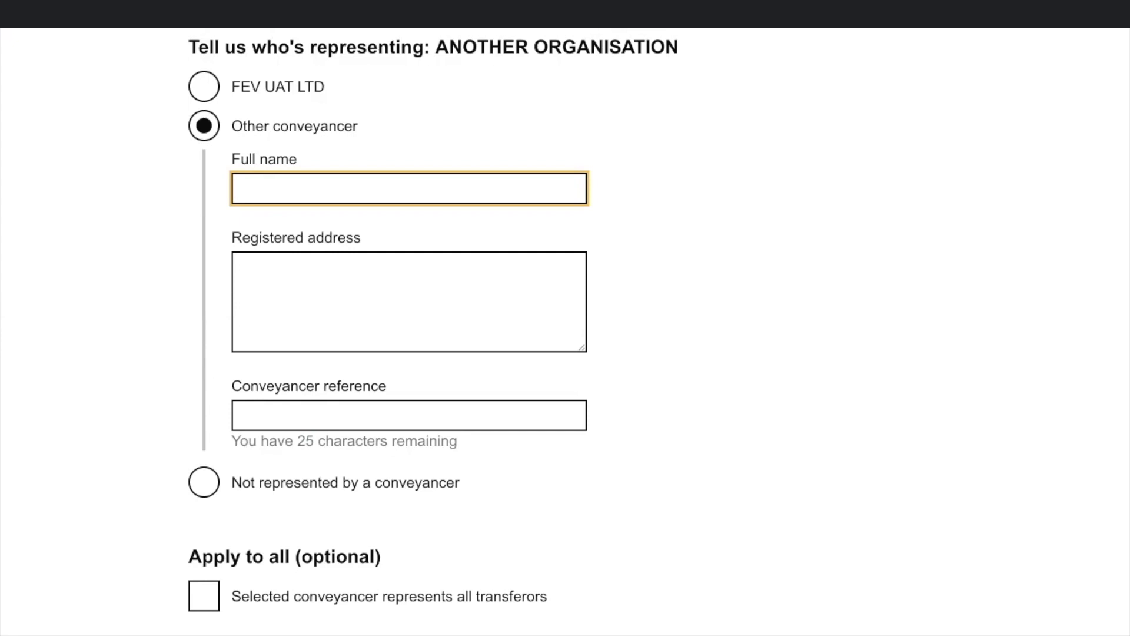
type("AN OTHER")
key("Tab")
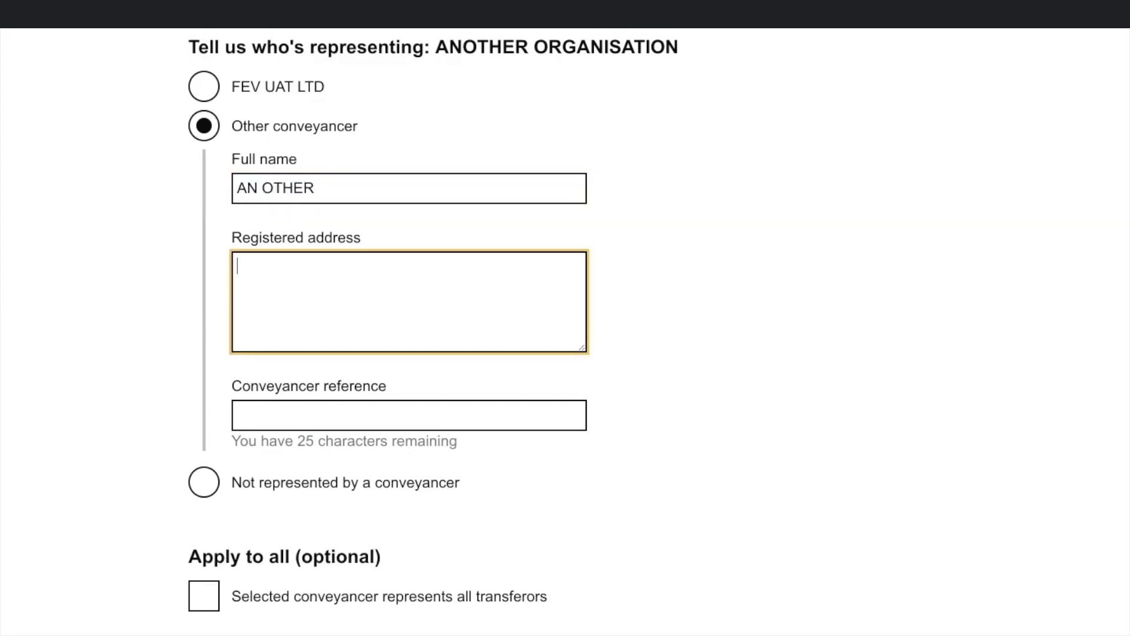
type("1 CONVEY STREET ")
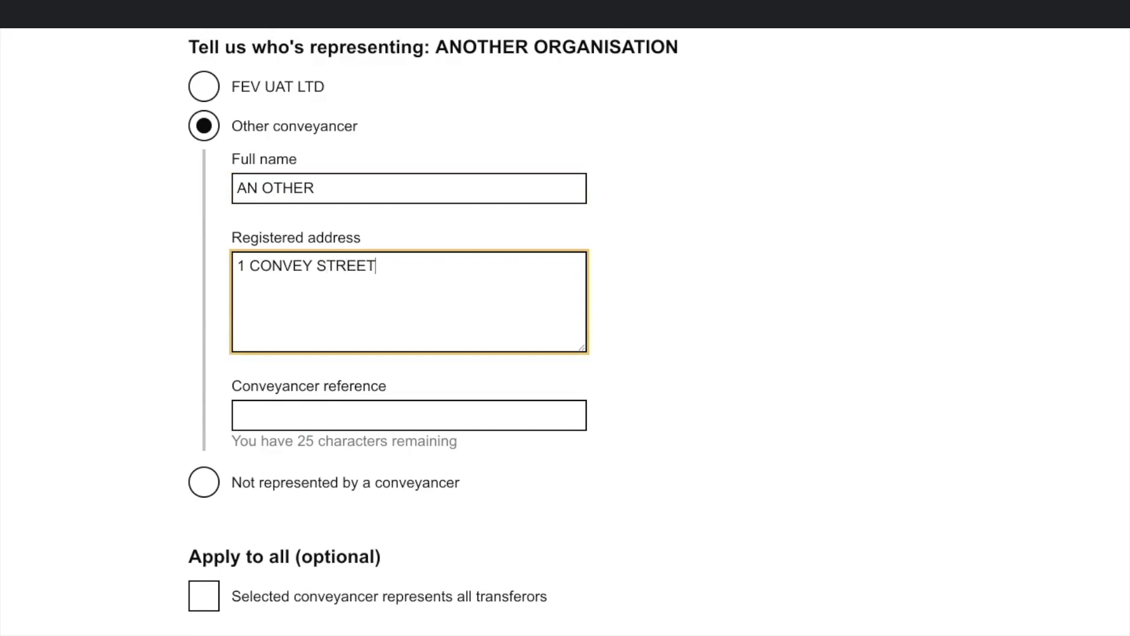
type("LONDON")
key("Tab")
type("DEMO")
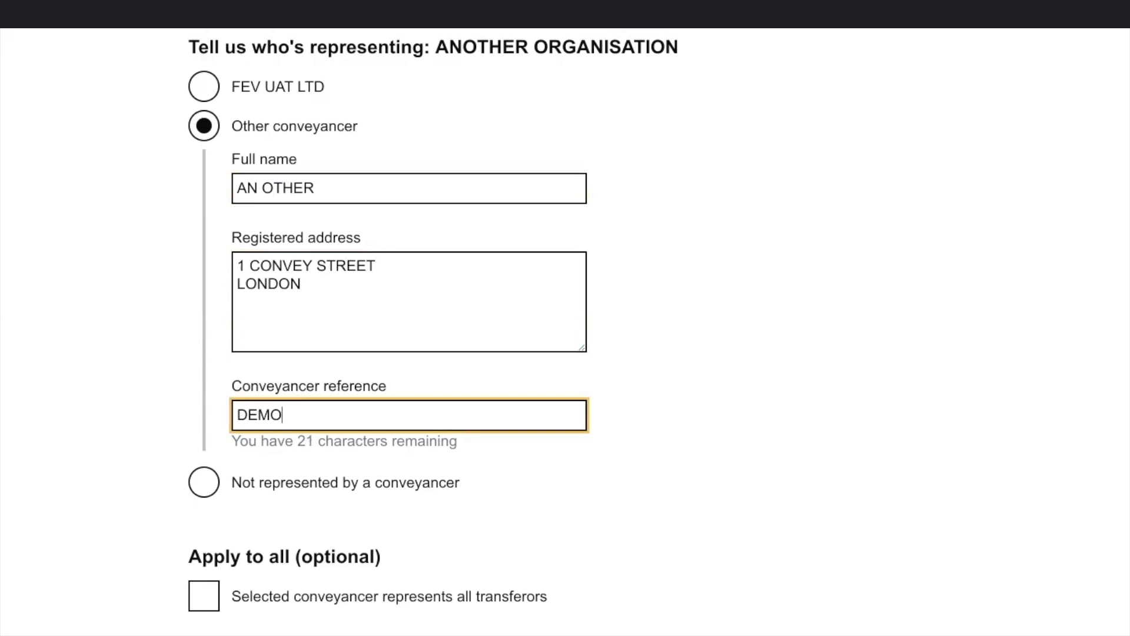
type("/2")
scroll(565, 332, "down", 3)
left_click(228, 537)
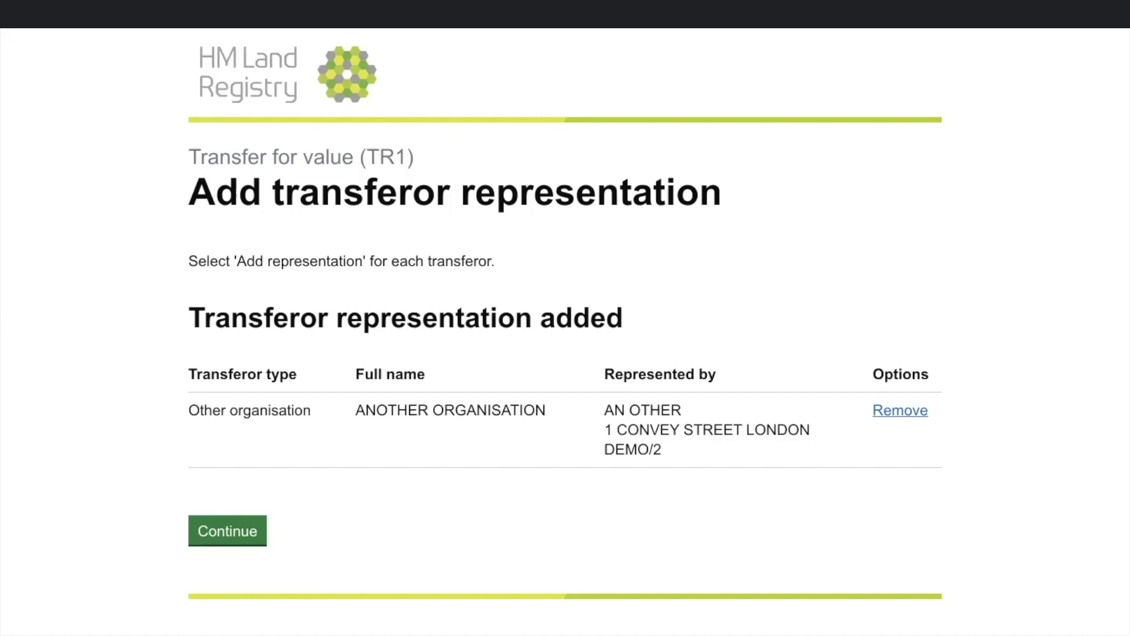
left_click(227, 530)
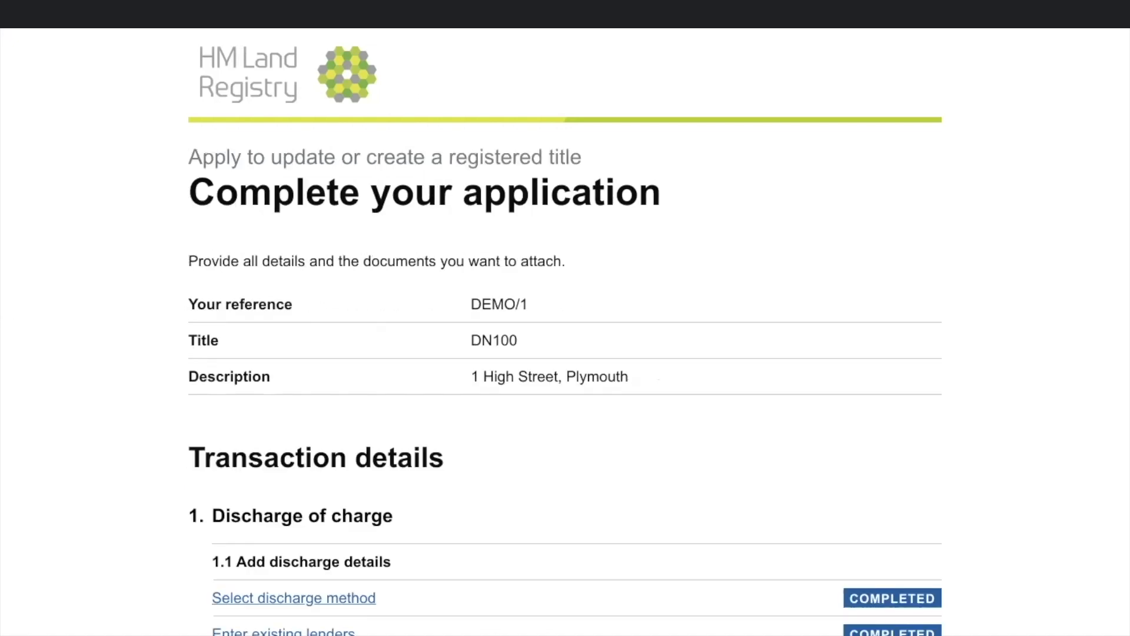
Step: Open 'Attach documents' from the lower part of the task list
scroll(566, 330, "down", 10)
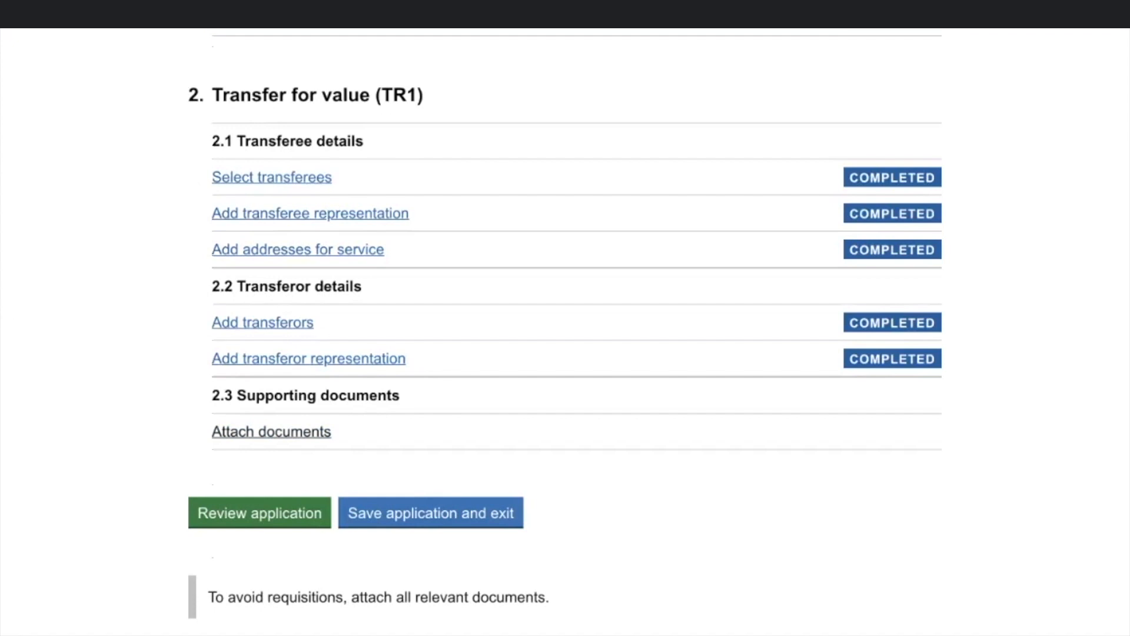
left_click(272, 432)
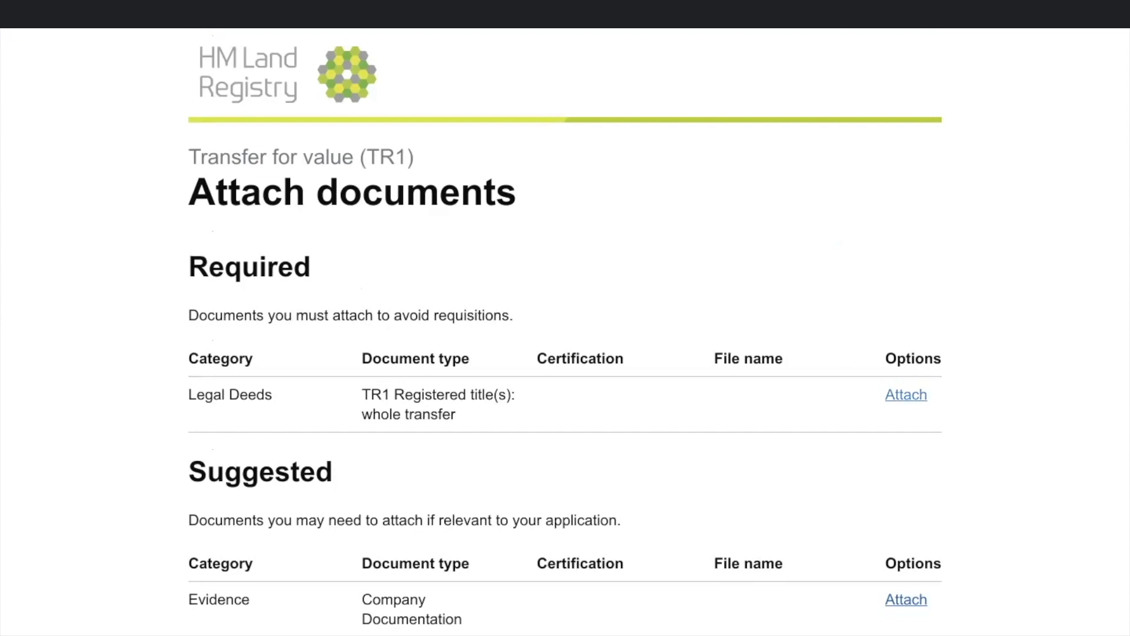
Step: Attach Sample TR1.pdf as the TR1 transfer deed, certified as a true copy
left_click(906, 395)
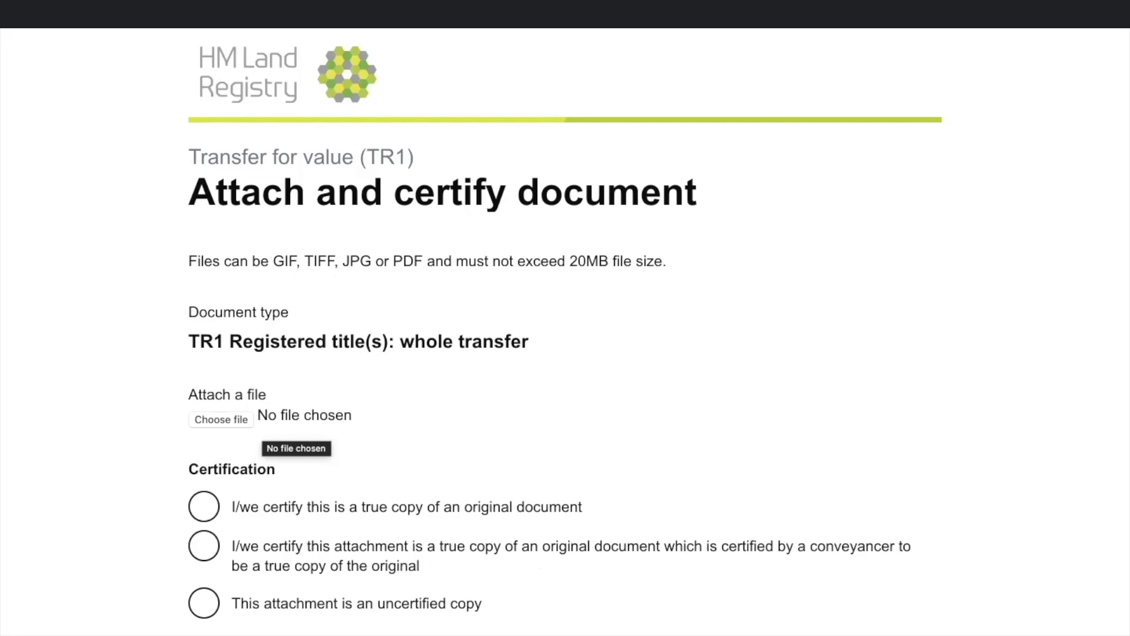
left_click(223, 419)
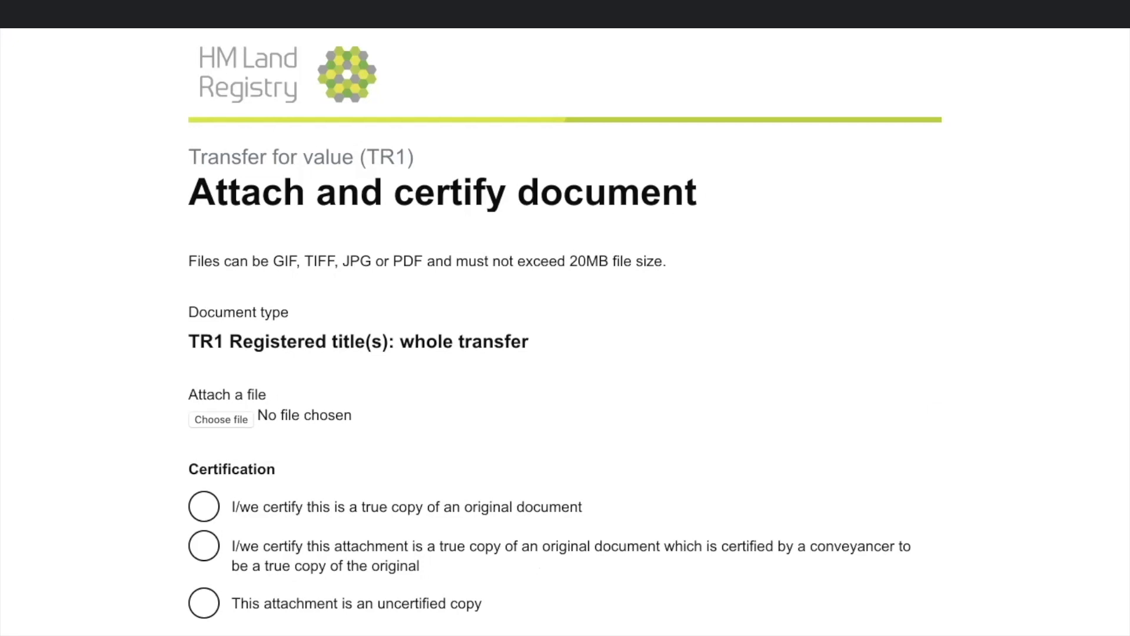
scroll(633, 449, "down", 1)
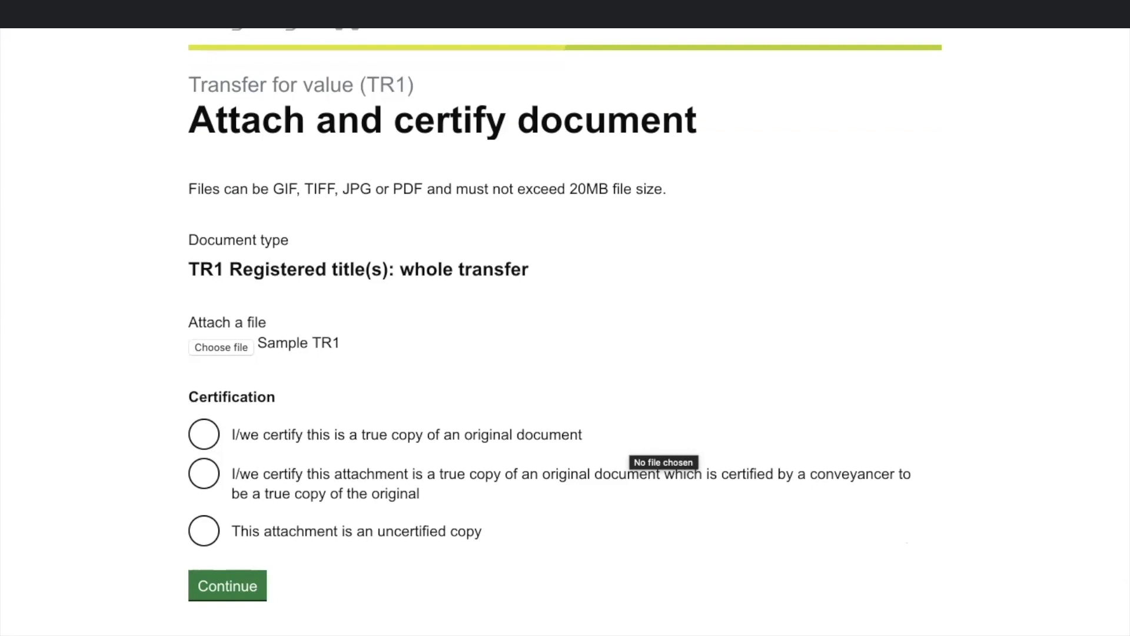
left_click(203, 434)
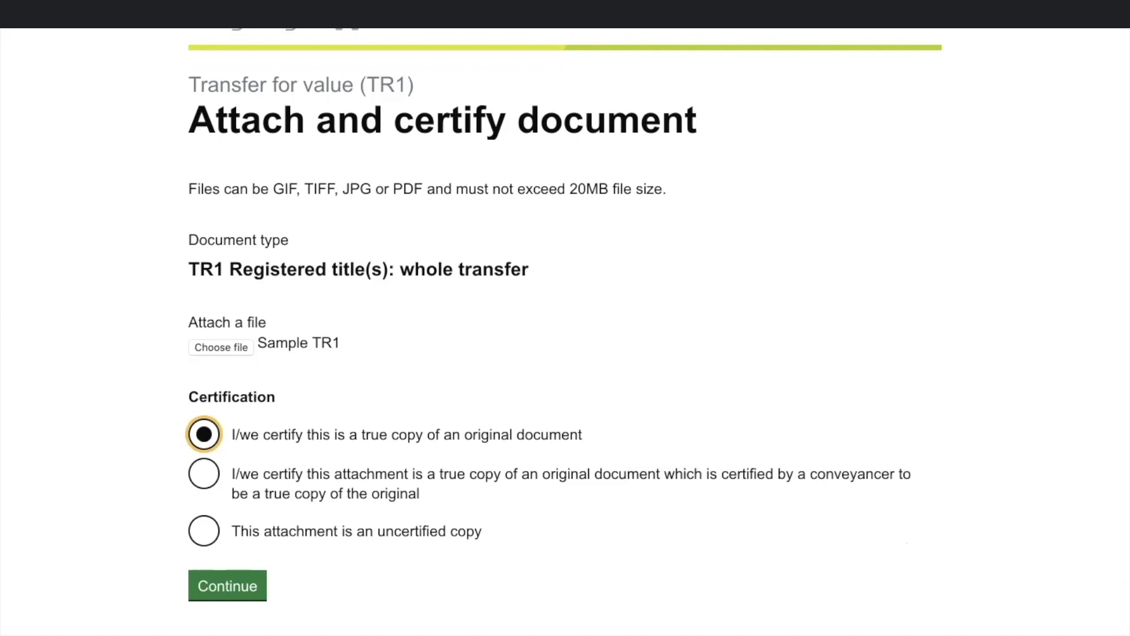
left_click(227, 586)
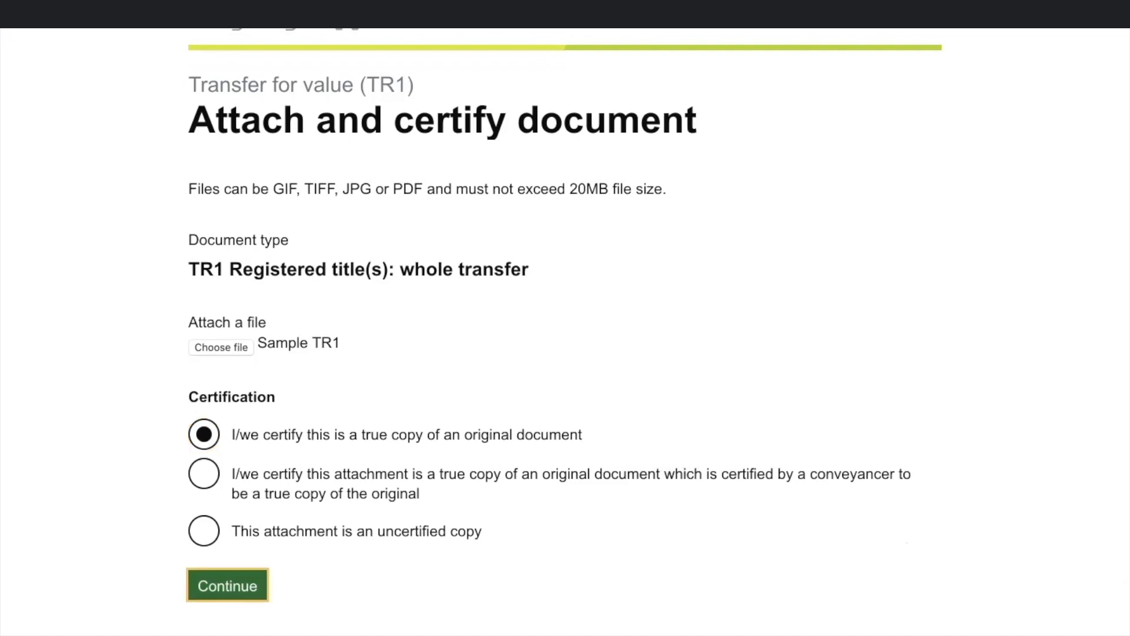
scroll(565, 330, "down", 3)
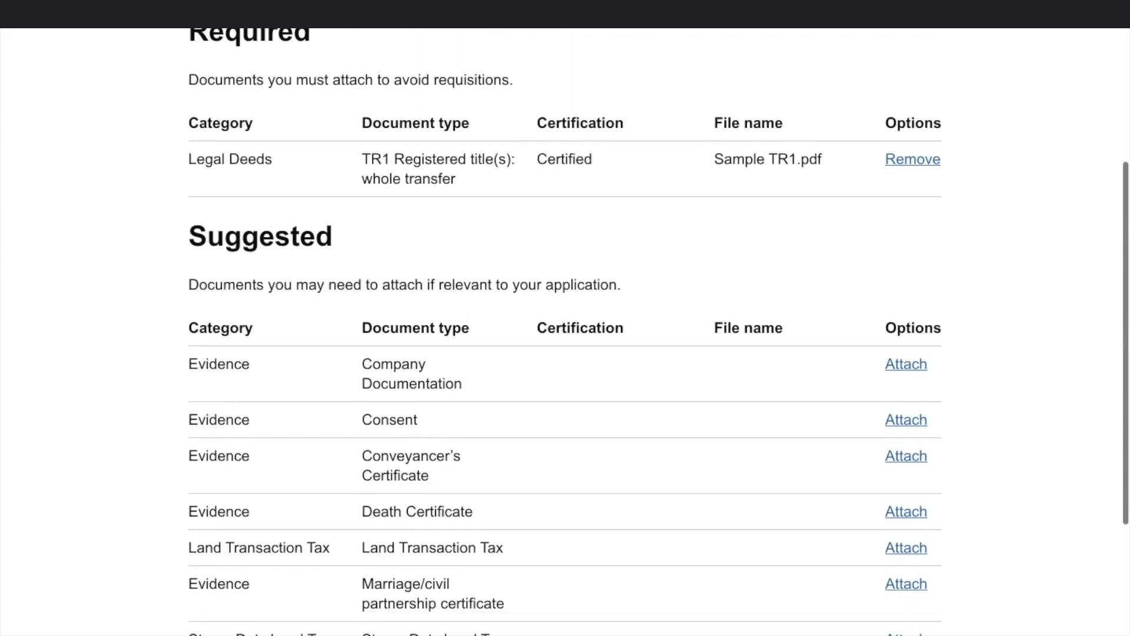
scroll(566, 330, "down", 3)
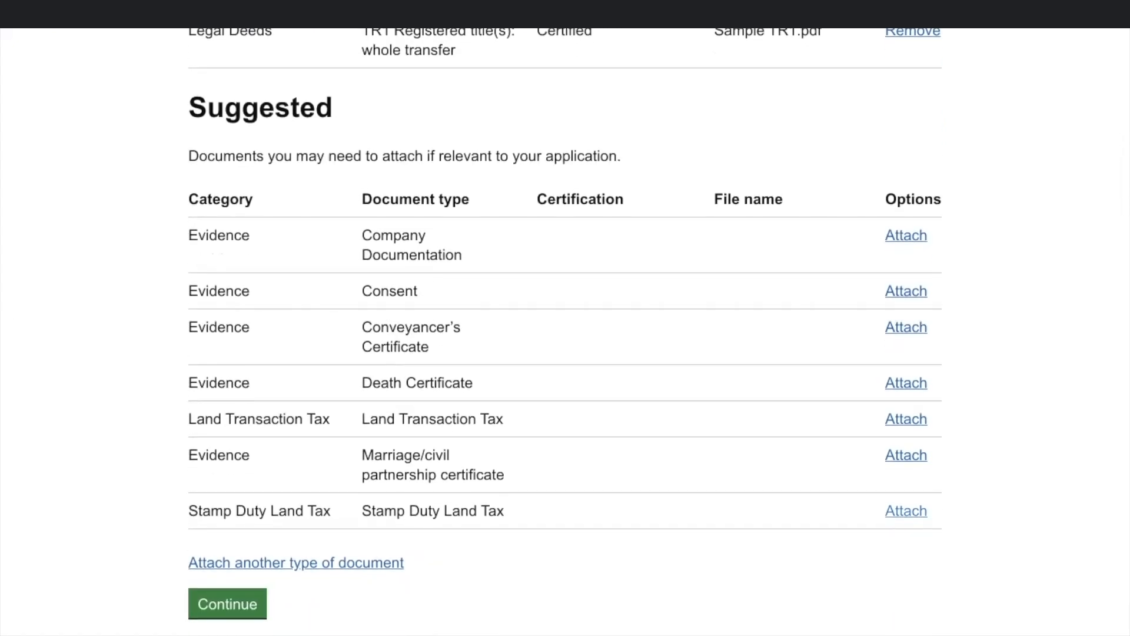
Step: Attach Sample SDLT.pdf to the Stamp Duty Land Tax row, certified as a true copy, and finish the documents page
left_click(906, 511)
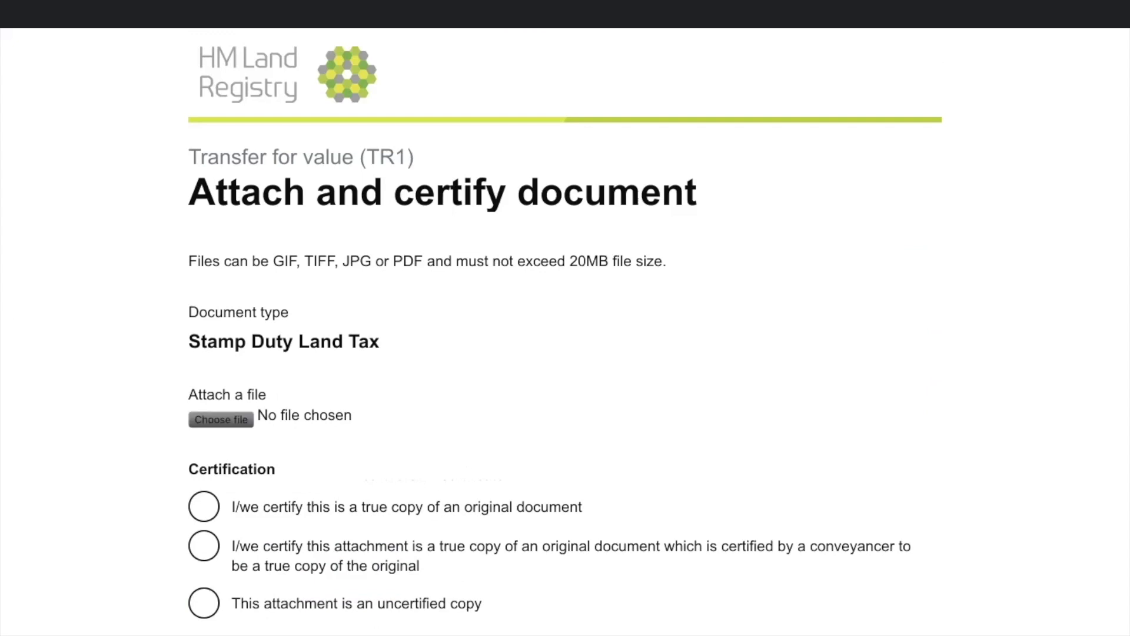
scroll(530, 436, "down", 3)
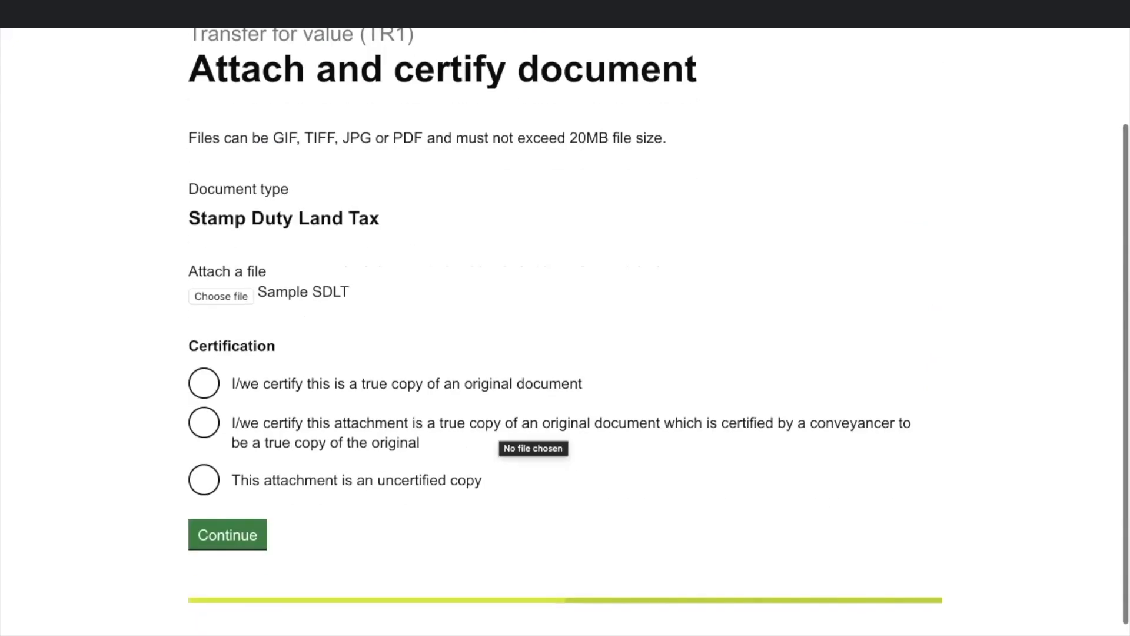
left_click(203, 383)
left_click(227, 535)
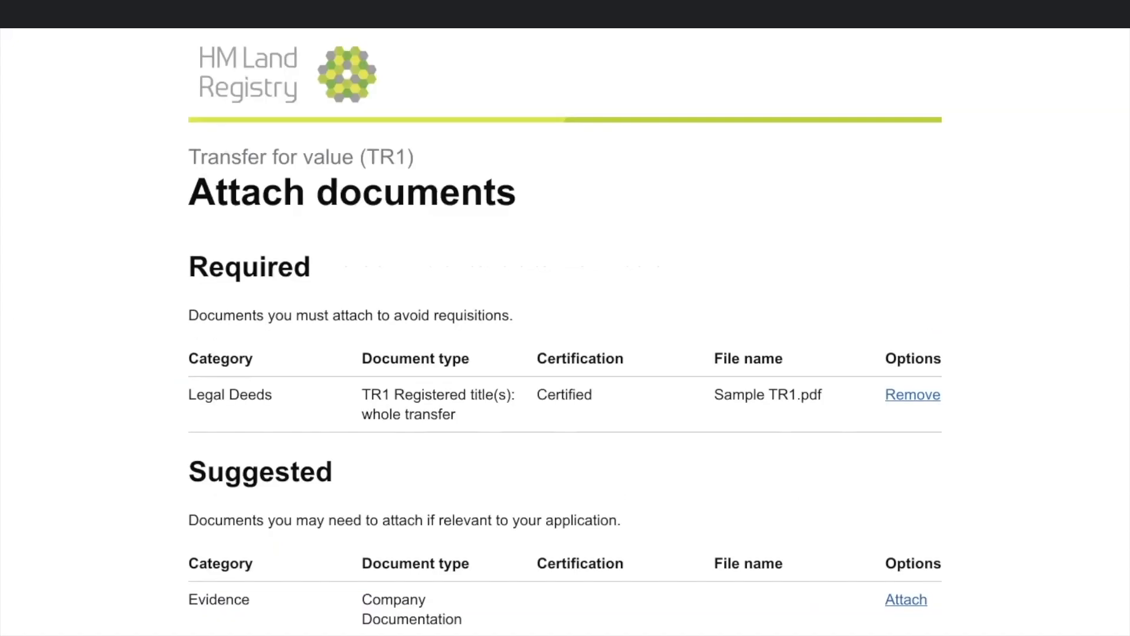
scroll(566, 330, "down", 7)
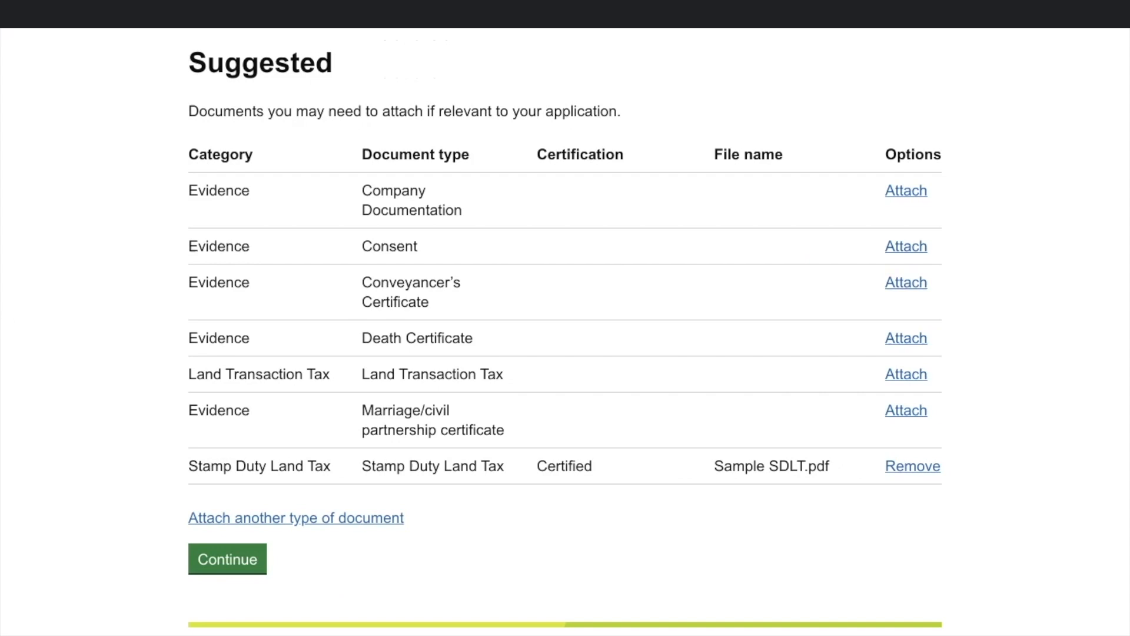
scroll(566, 329, "down", 1)
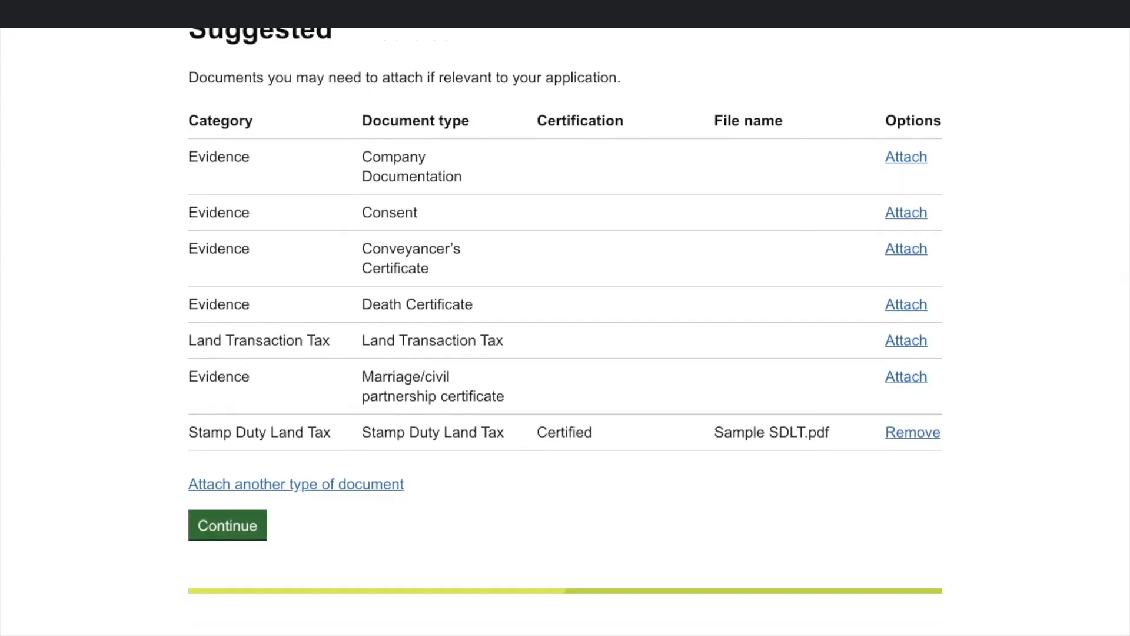
left_click(227, 525)
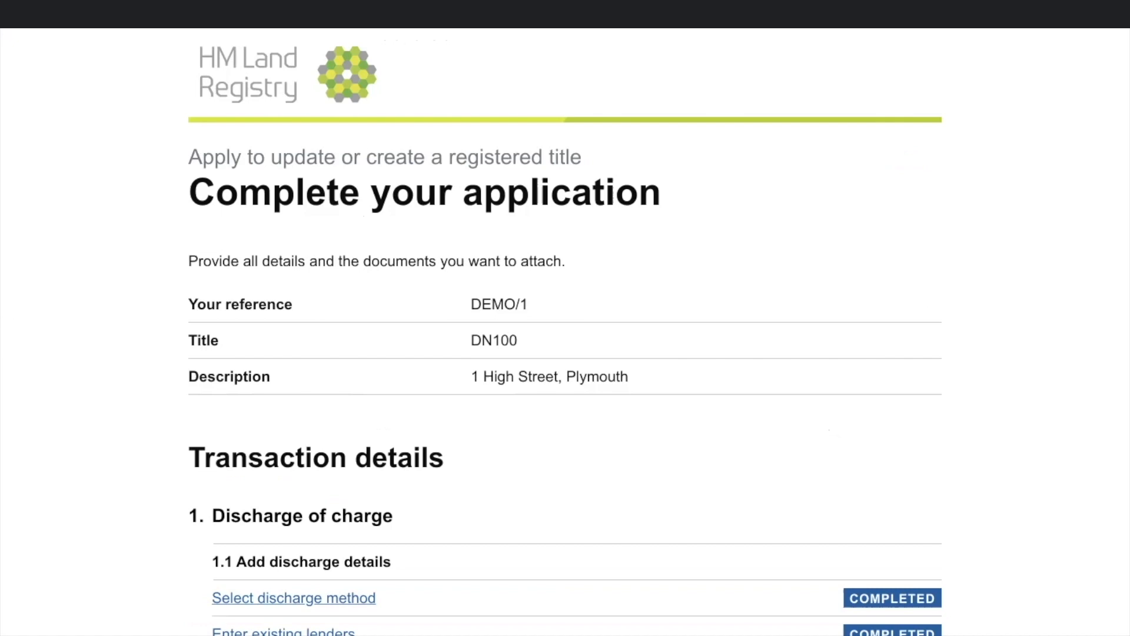
Step: Use 'Save application and exit' at the bottom of the DN100 application page
scroll(565, 330, "down", 3)
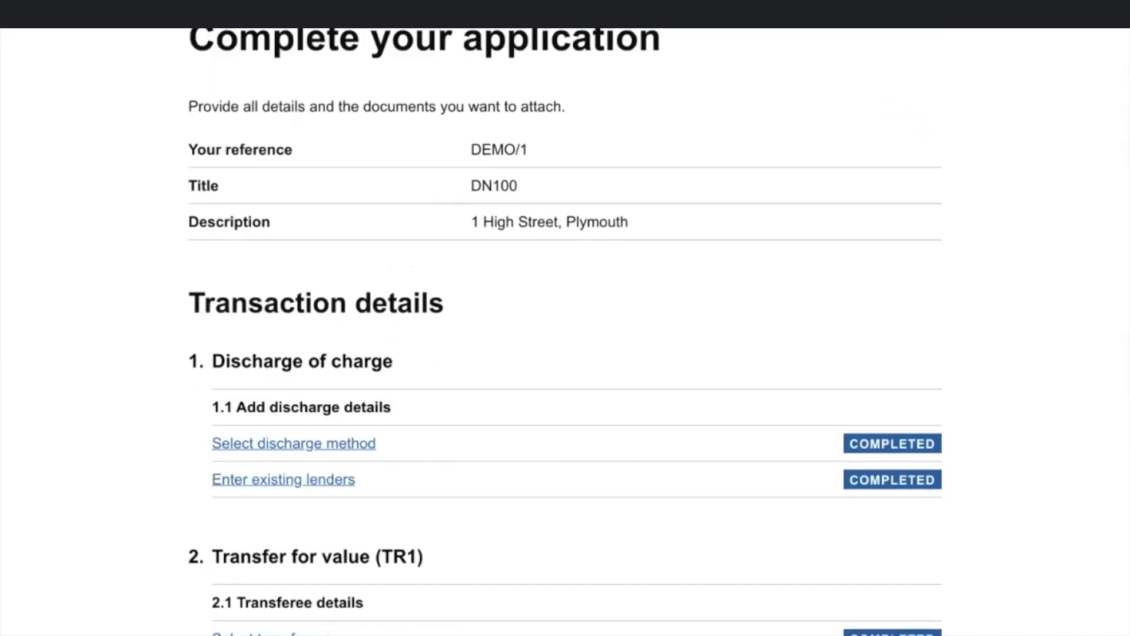
scroll(565, 329, "down", 5)
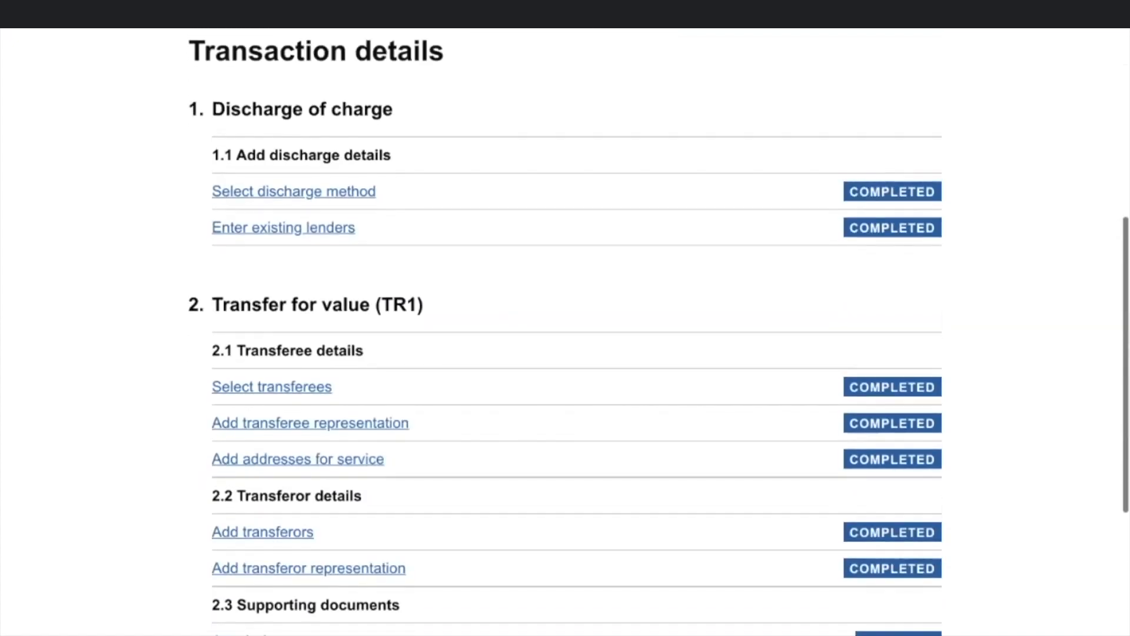
scroll(565, 329, "down", 1)
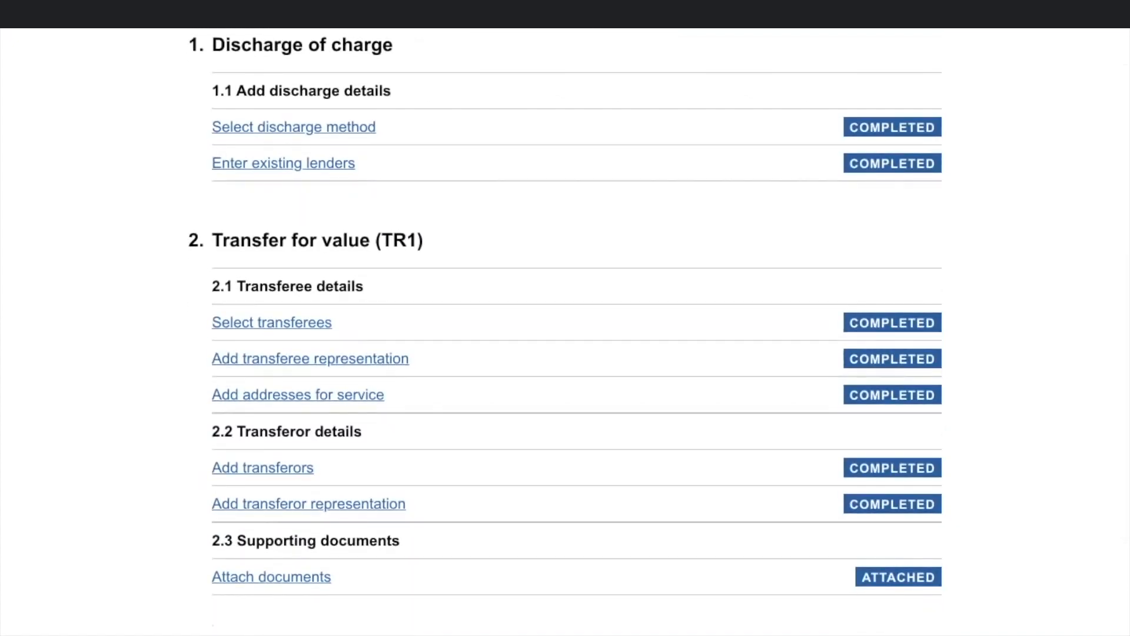
scroll(565, 330, "down", 1)
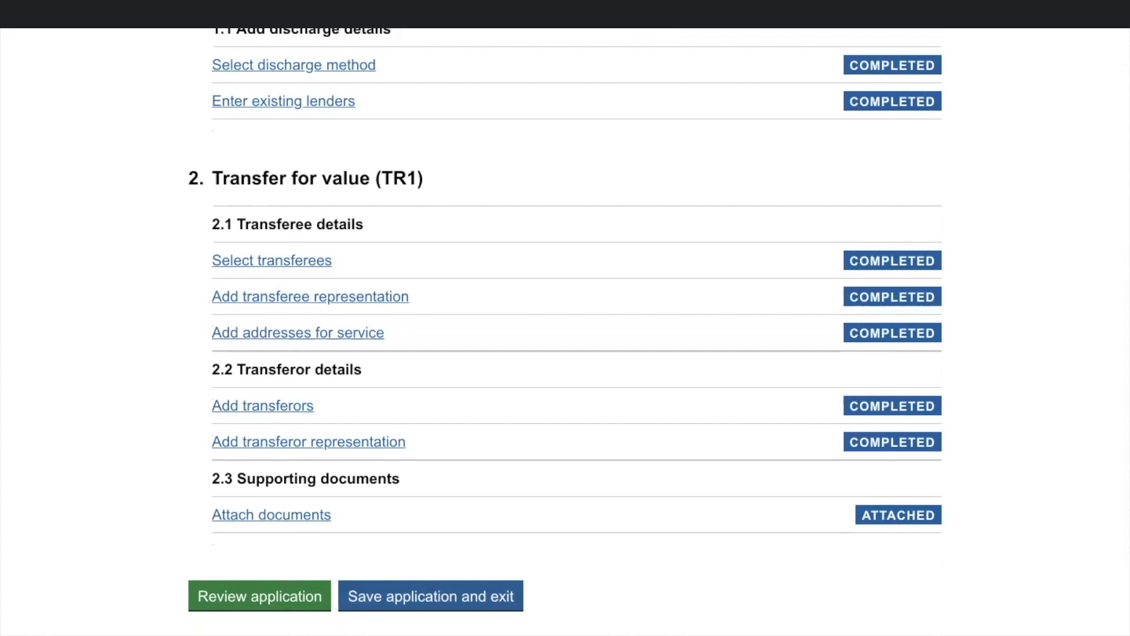
left_click(431, 597)
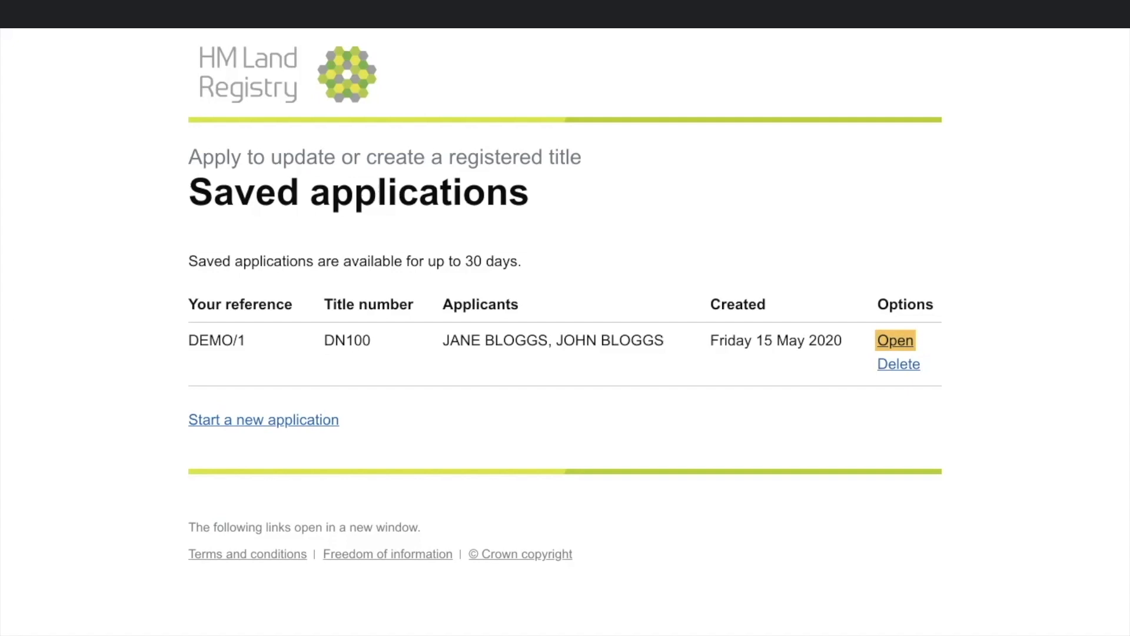
Step: Reopen saved application DEMO/1 and scan its review page: transferor, both certified documents, contact emails
key("Return")
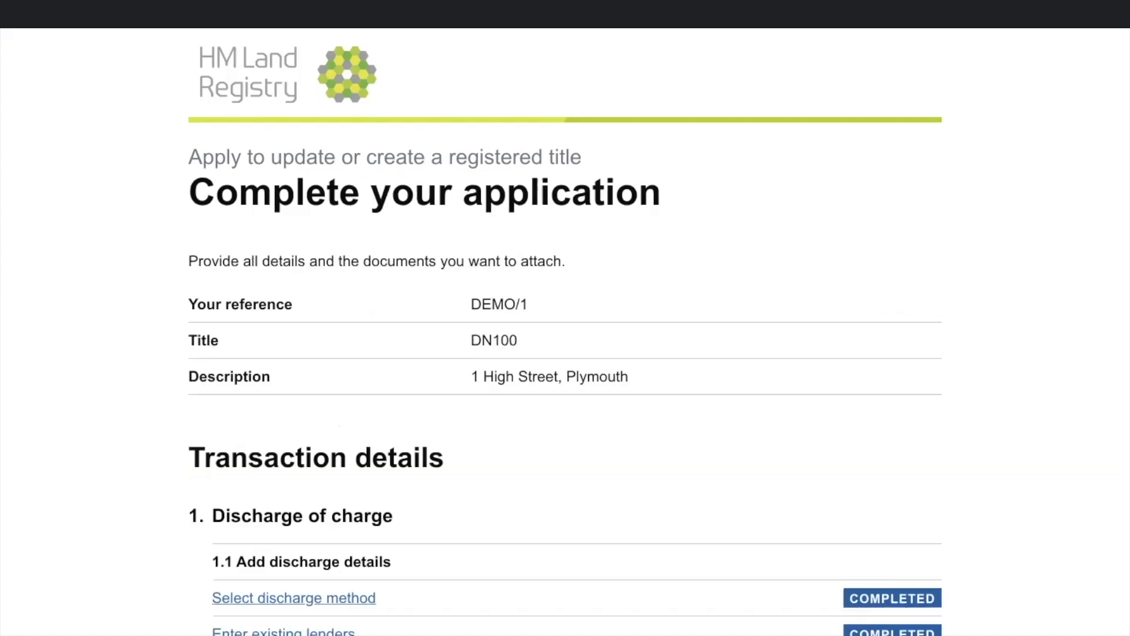
scroll(566, 330, "down", 10)
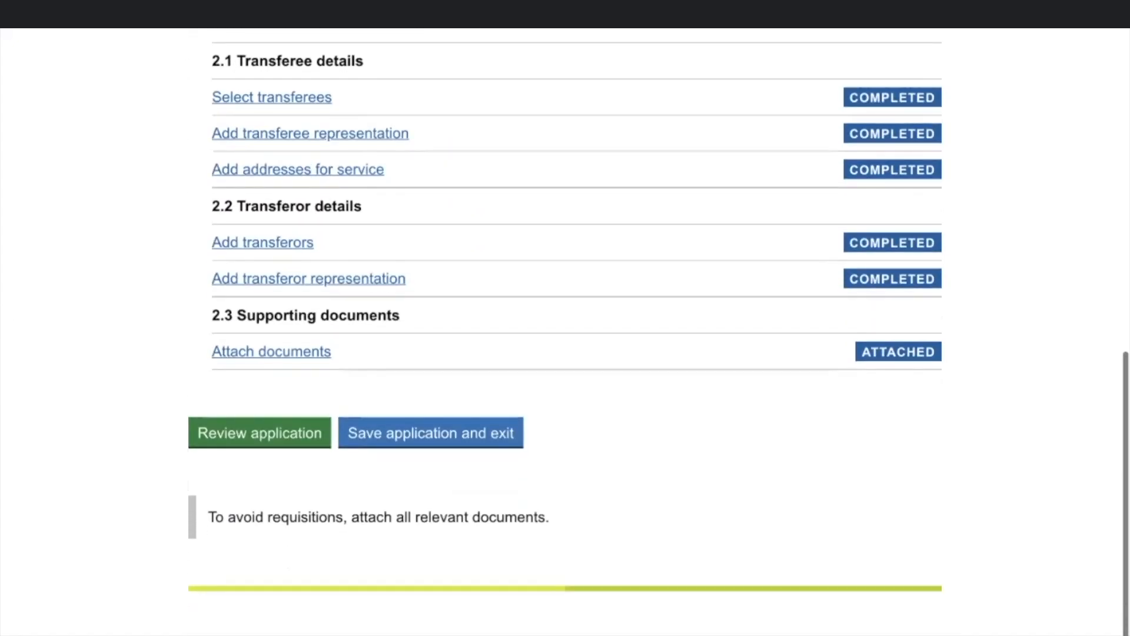
left_click(260, 433)
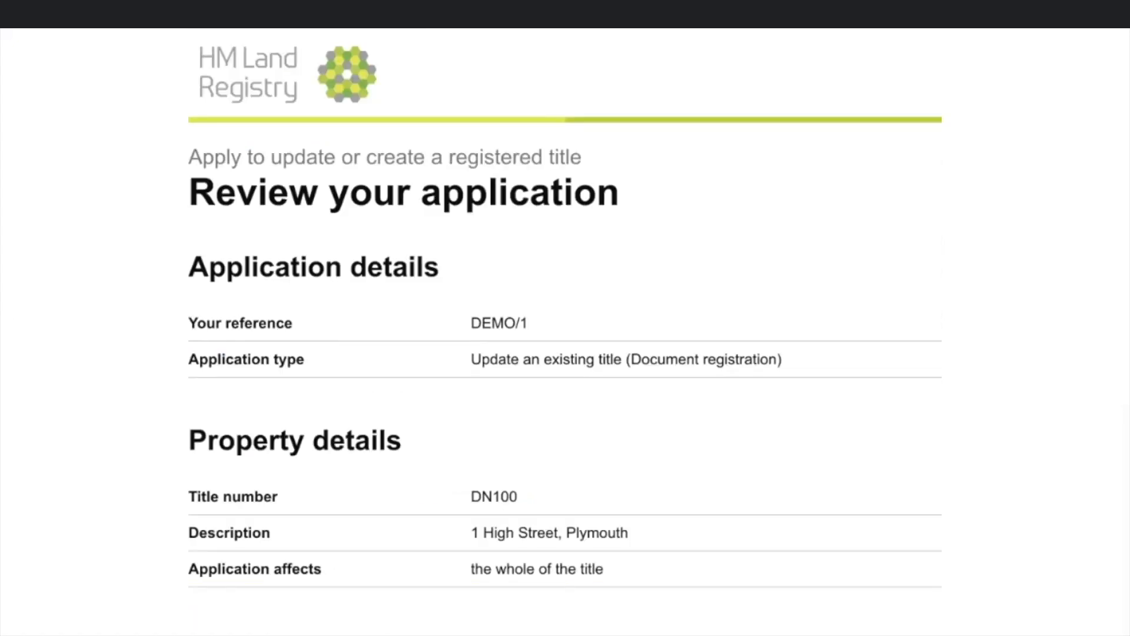
scroll(565, 329, "down", 4)
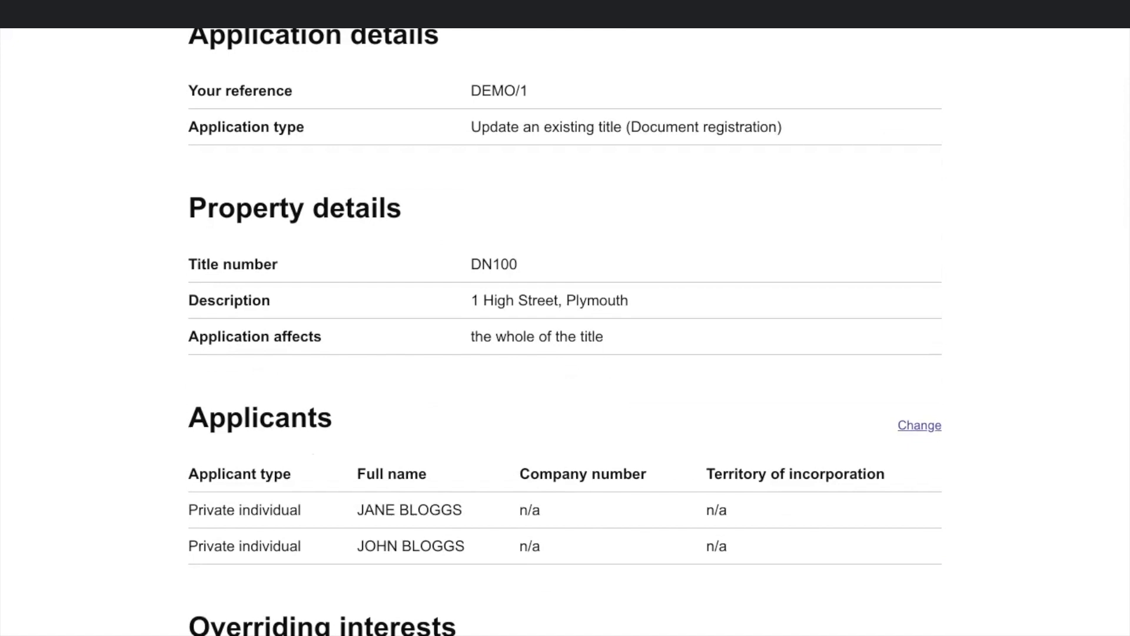
scroll(565, 329, "down", 1)
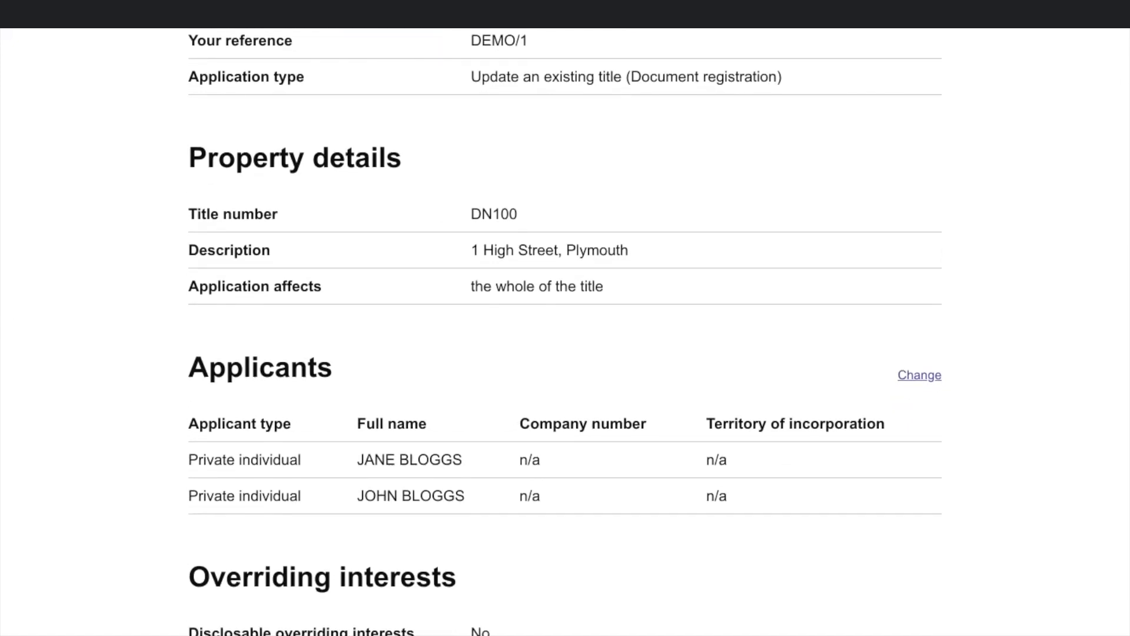
scroll(565, 330, "down", 2)
scroll(565, 329, "down", 6)
scroll(565, 330, "down", 12)
scroll(565, 330, "down", 8)
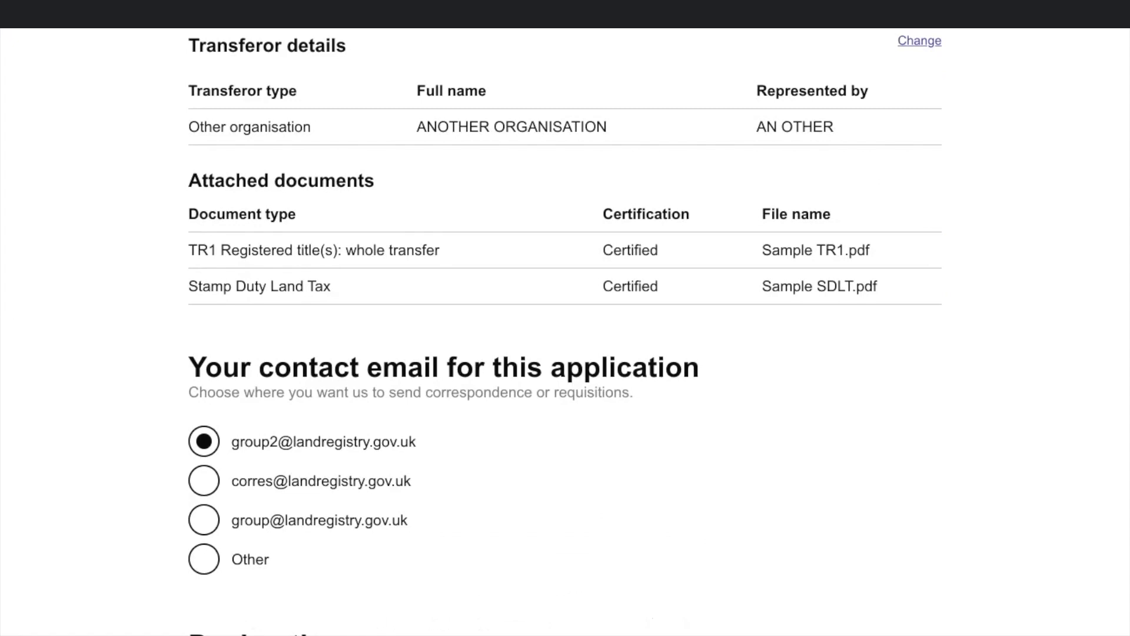
Step: Read the declaration's warning statement, then submit the application for a 15 May 2020 priority date
scroll(566, 330, "down", 4)
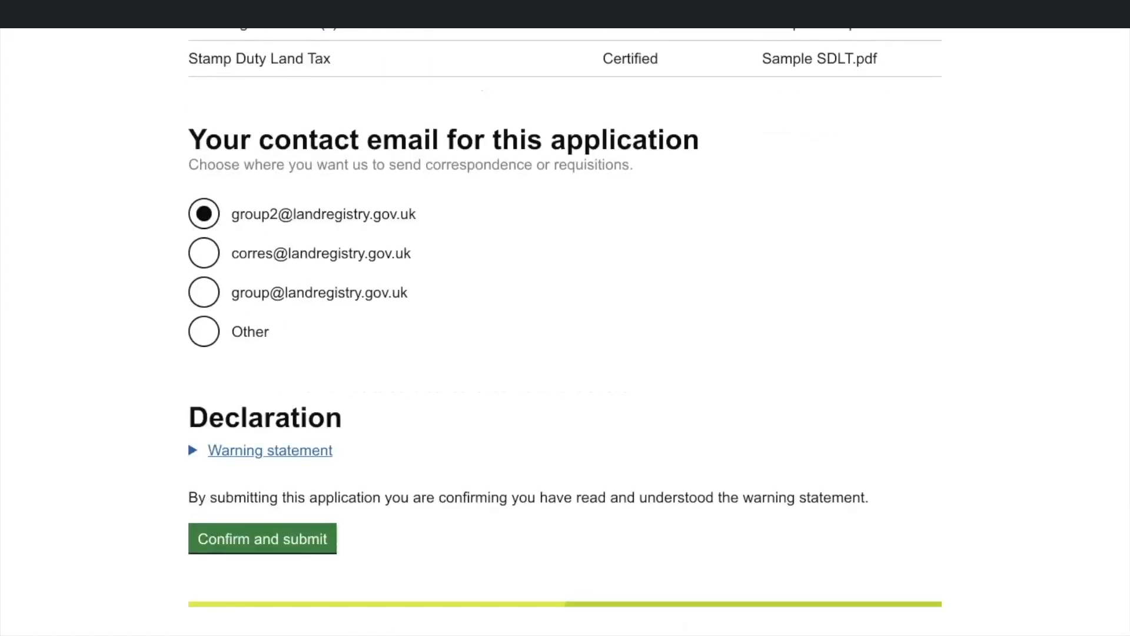
left_click(270, 450)
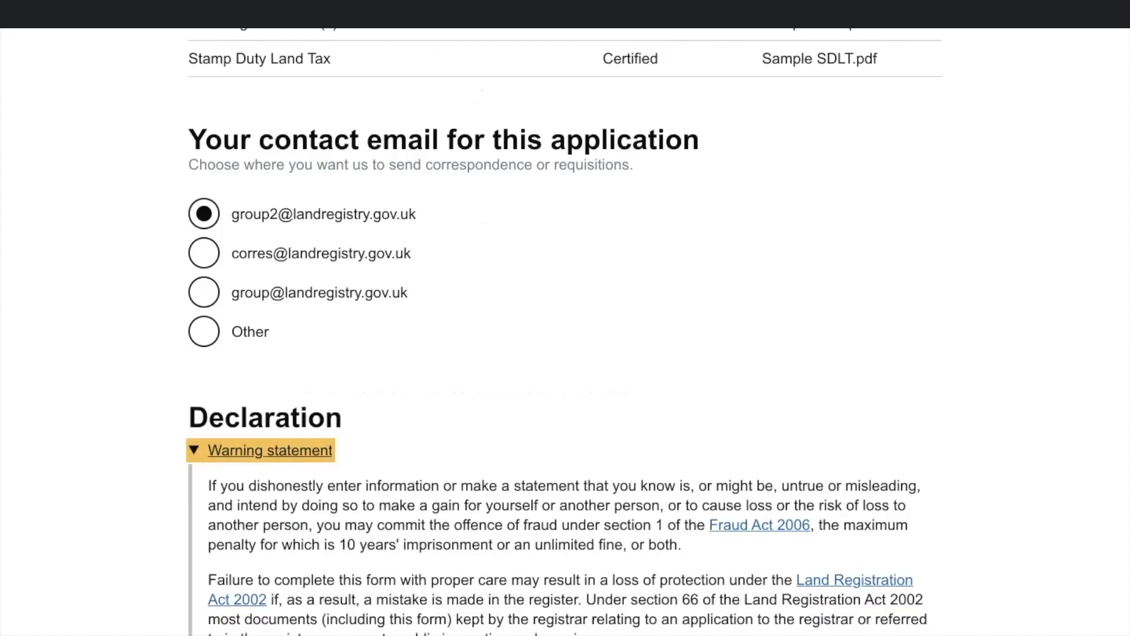
scroll(565, 330, "down", 3)
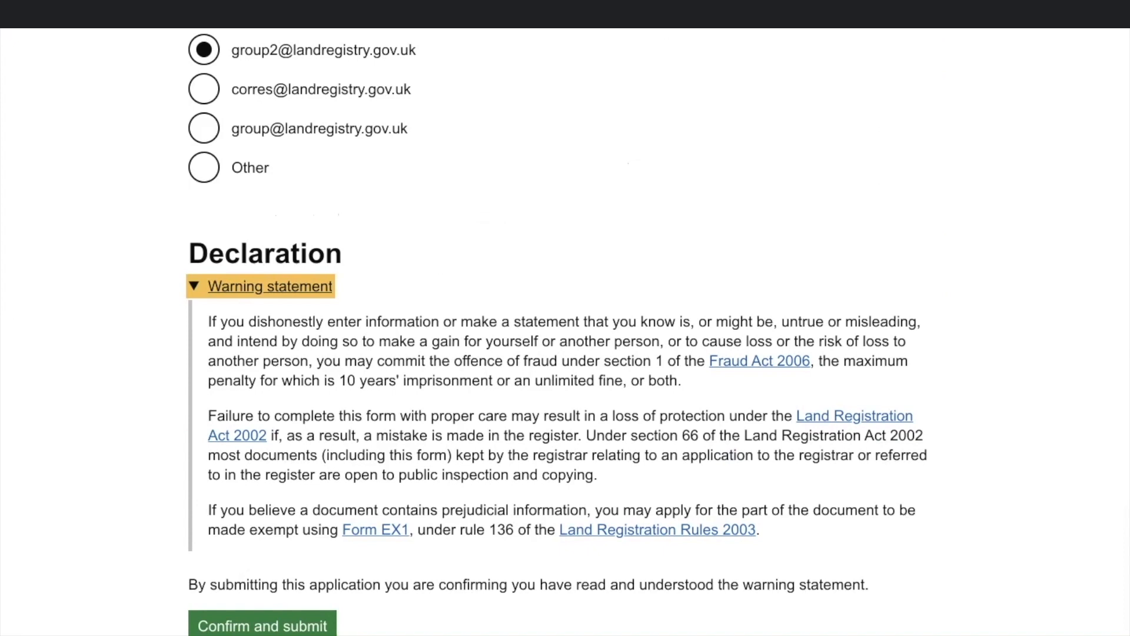
left_click(262, 626)
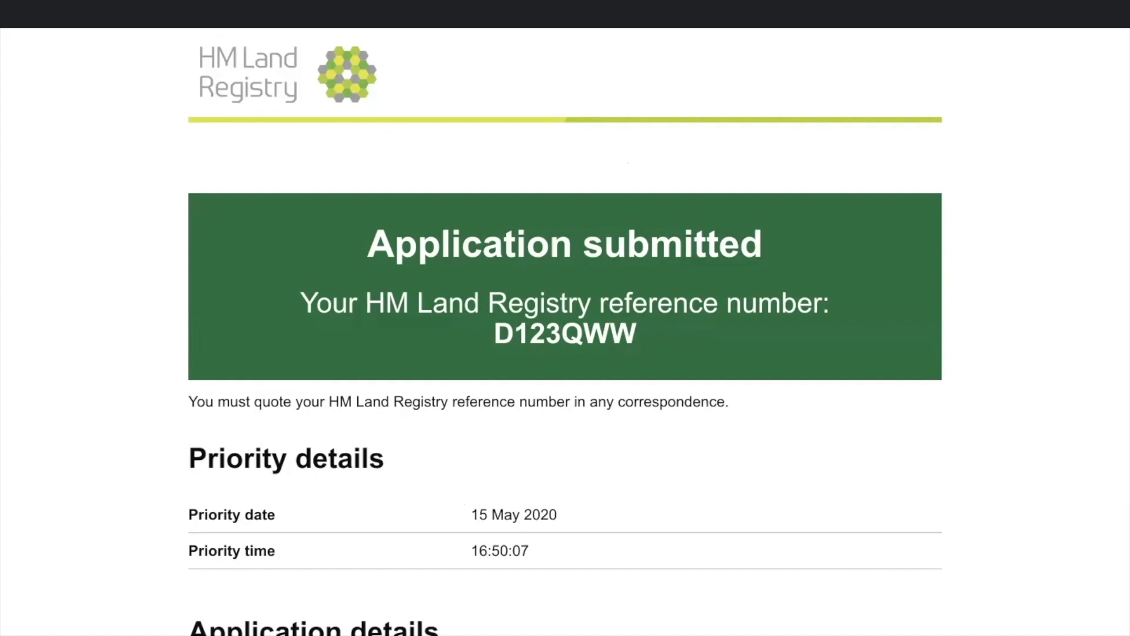
Step: Open the completed AP1 for title DN100 as a PDF from the Next steps section
scroll(566, 330, "down", 12)
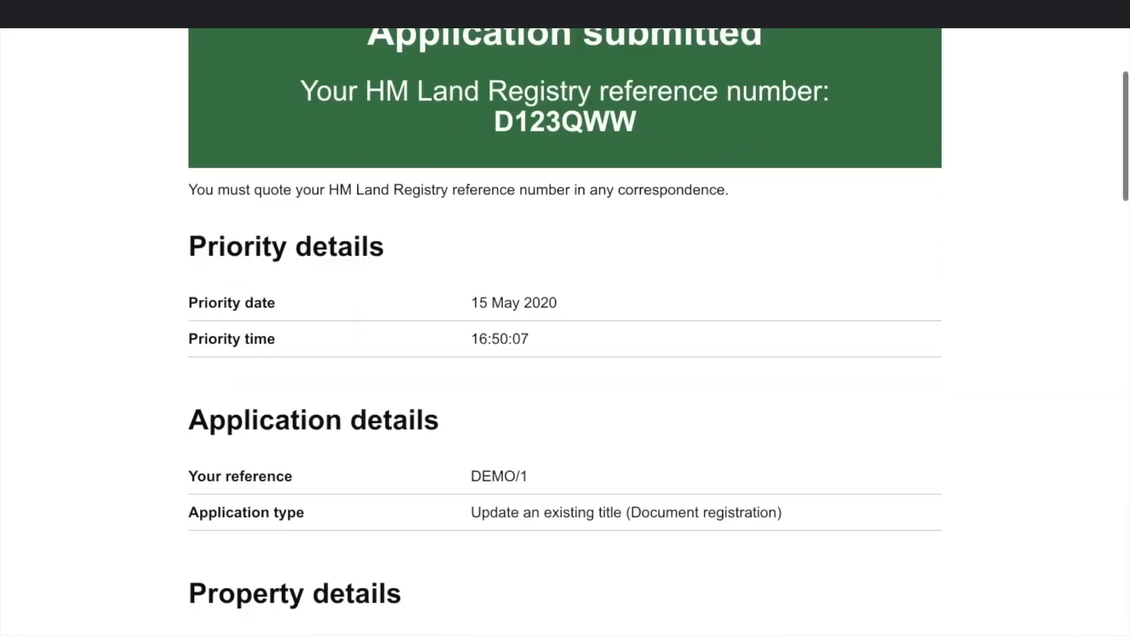
scroll(565, 330, "down", 8)
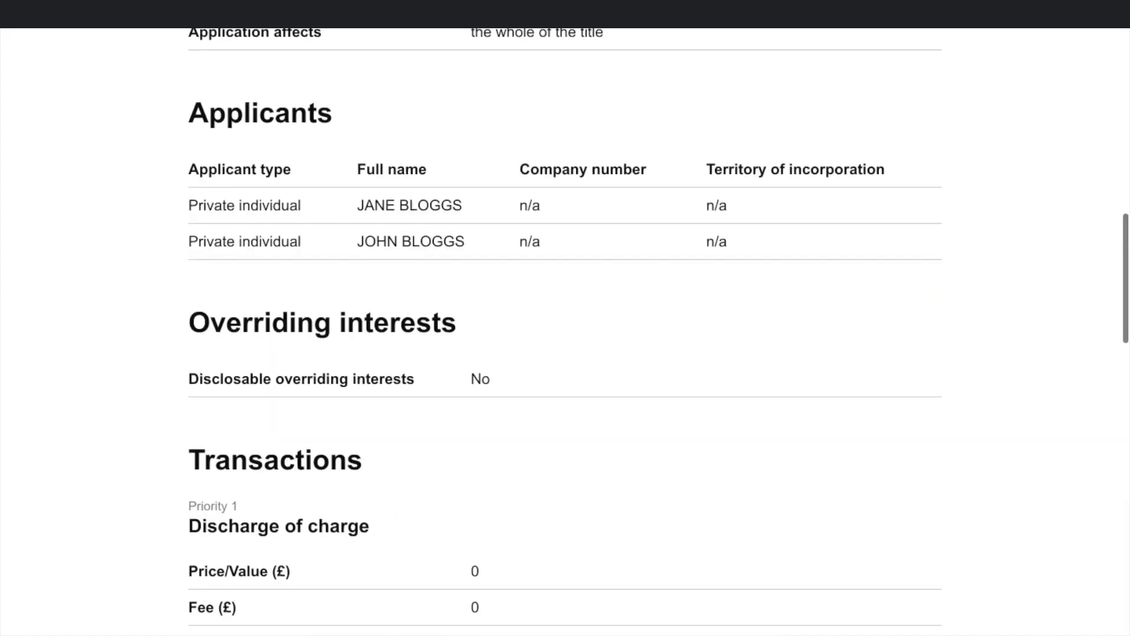
scroll(565, 330, "down", 15)
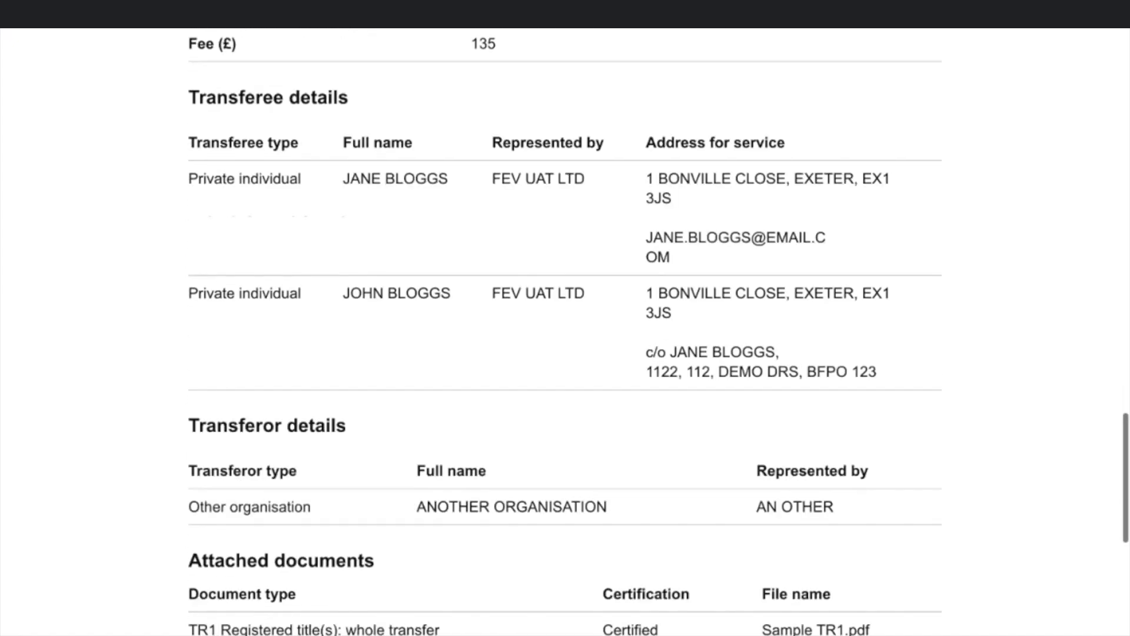
scroll(565, 330, "down", 2)
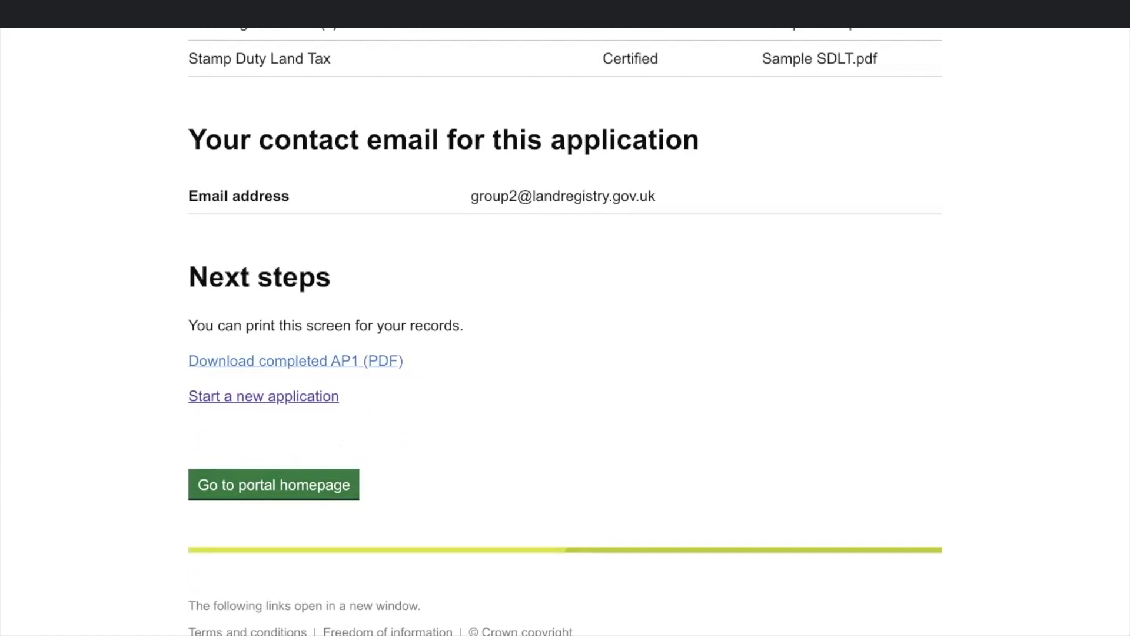
left_click(295, 361)
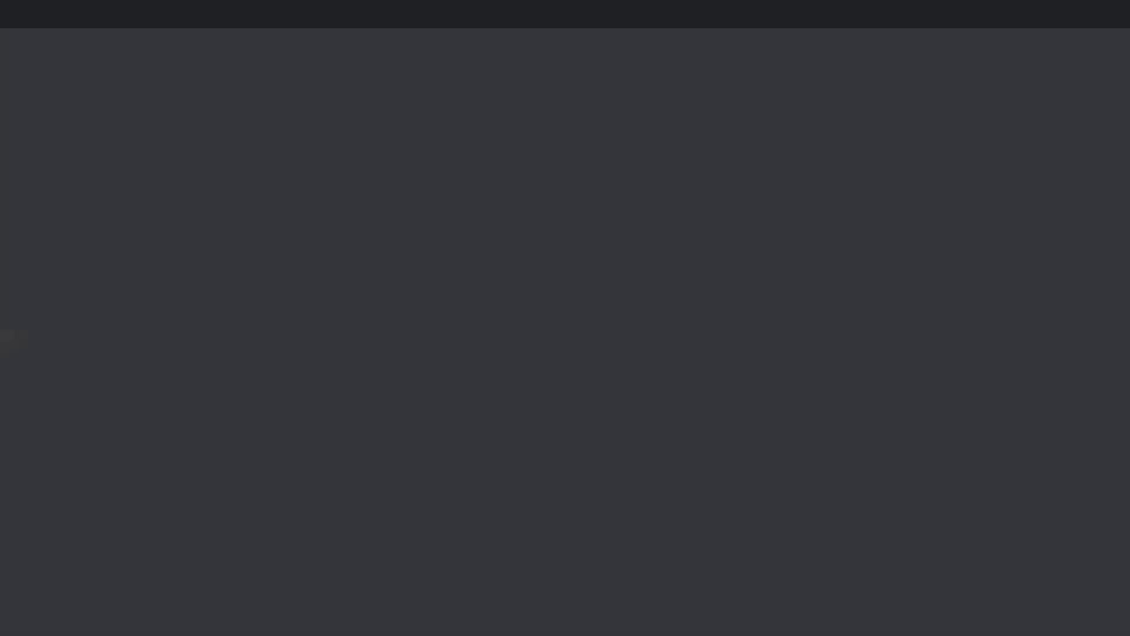